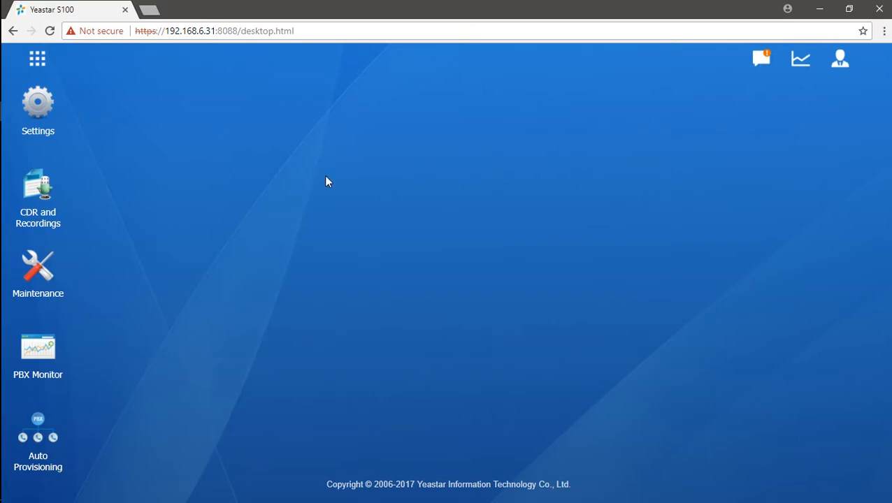
- Open PBX settings and show the Trunks page with its ten trunks
left_click(44, 119)
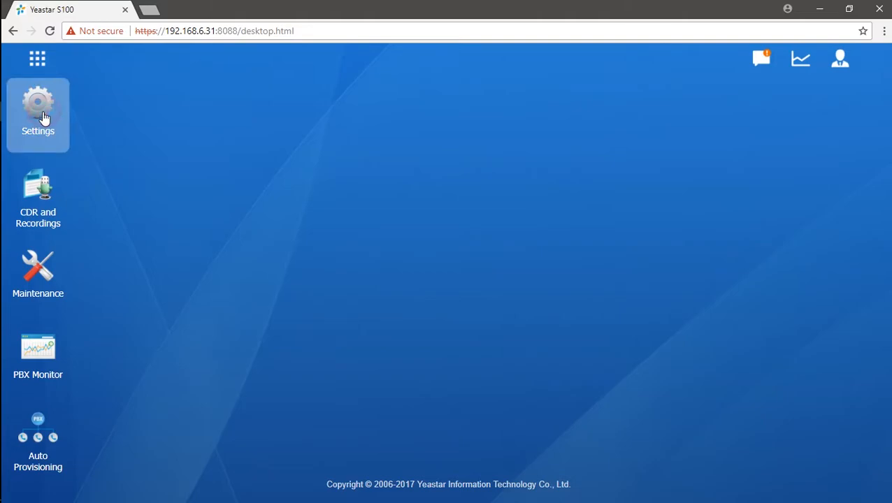
left_click(239, 183)
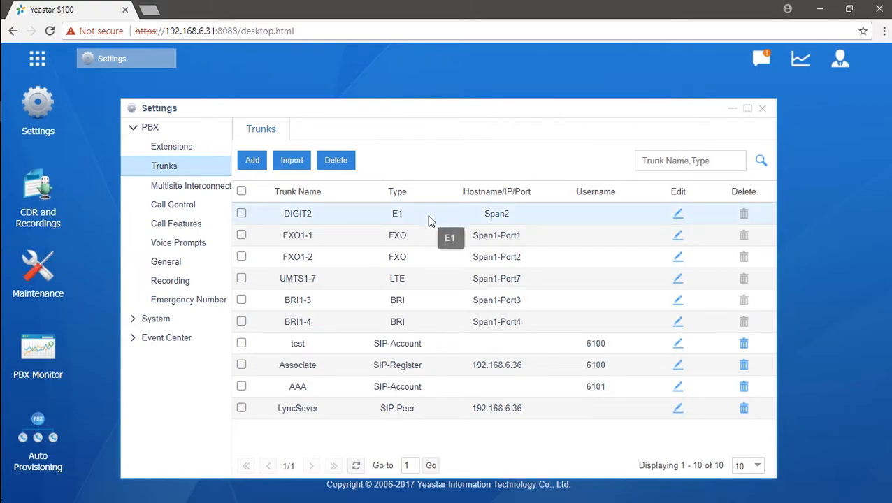
- Open DIGIT2's edit dialog and review the Interface Type options, keeping E1
left_click(678, 217)
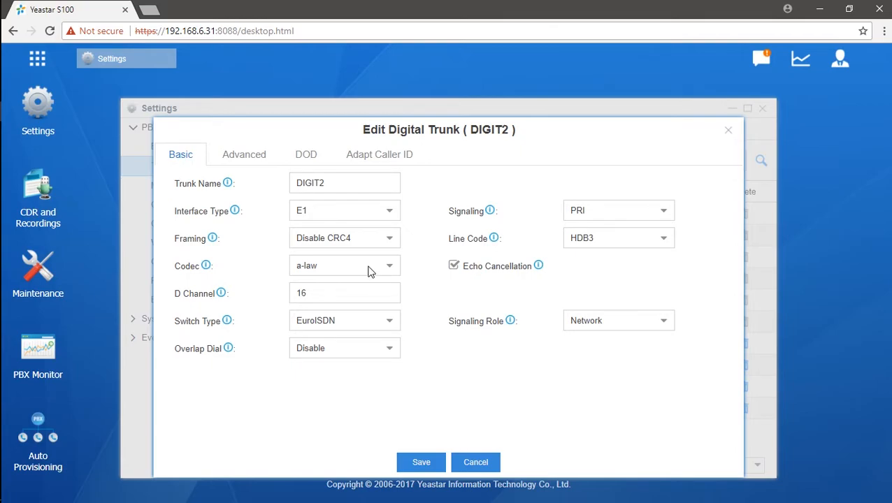
left_click(390, 211)
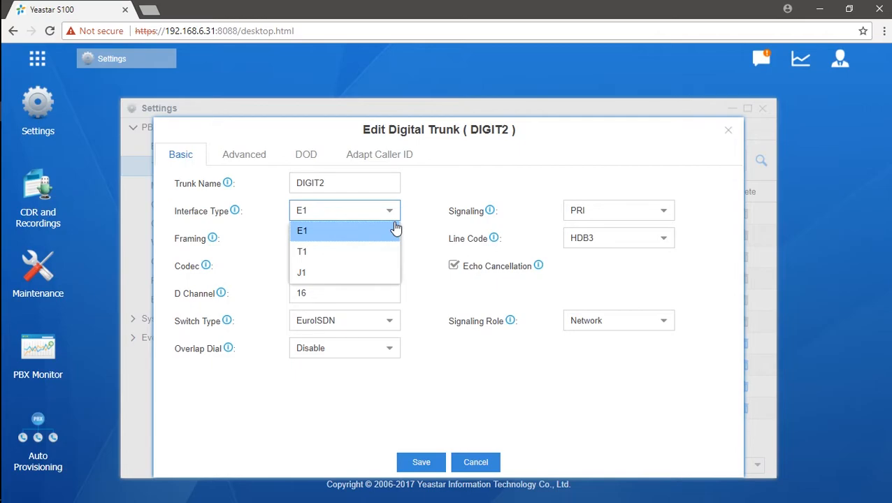
left_click(424, 305)
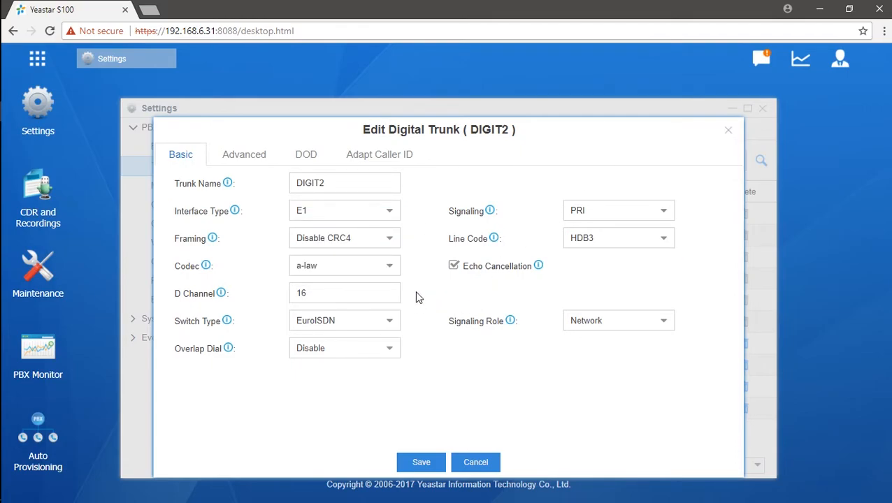
left_click(364, 183)
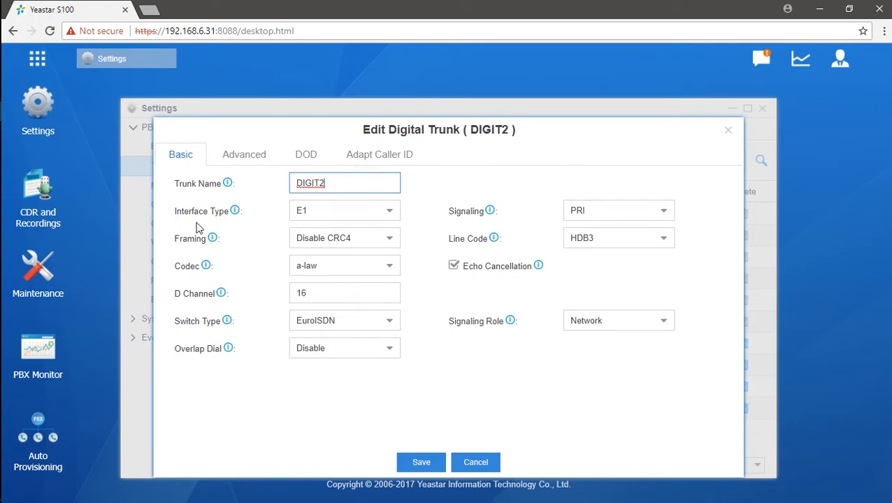
left_click(388, 215)
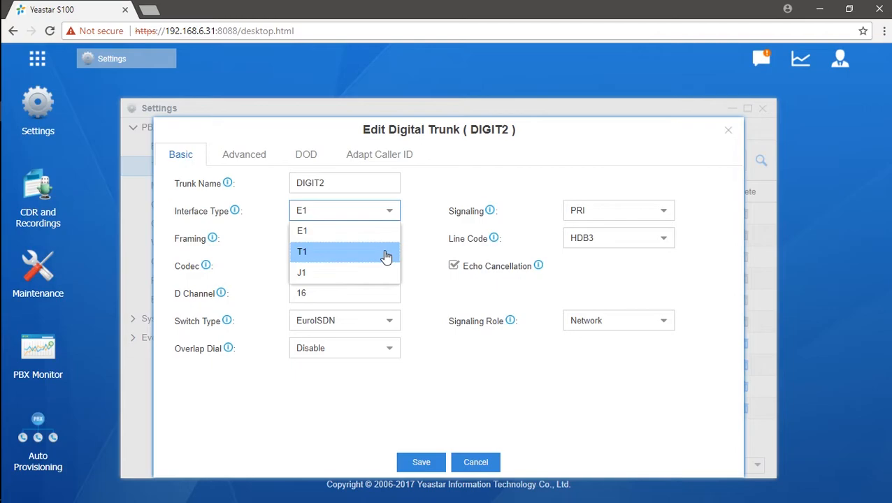
- Review DIGIT2's signaling, framing, line code and codec, keeping PRI and a-law, and save
left_click(430, 221)
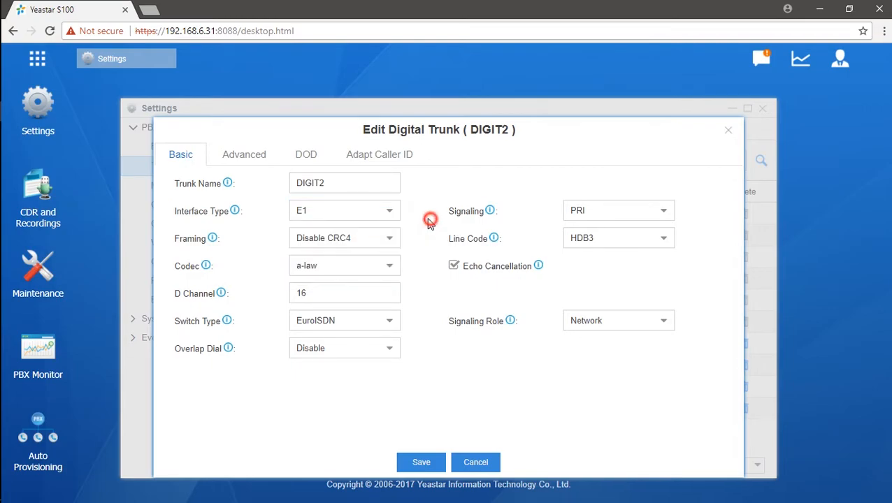
left_click(664, 213)
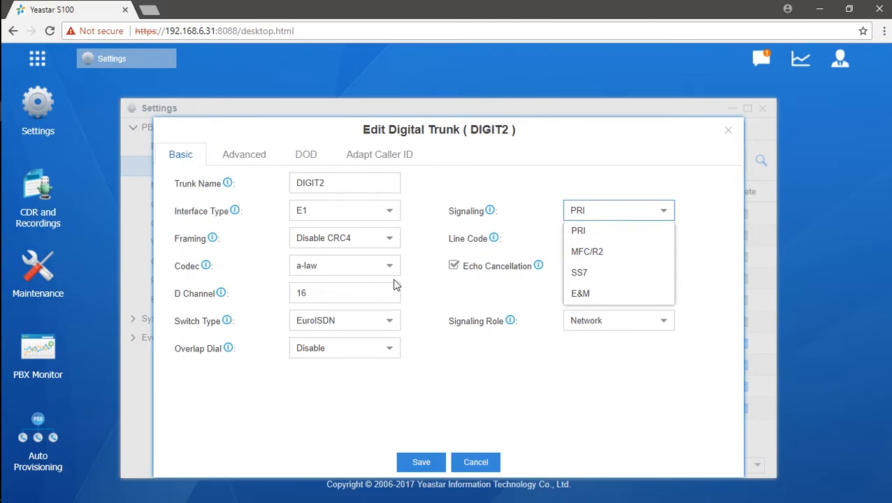
left_click(466, 301)
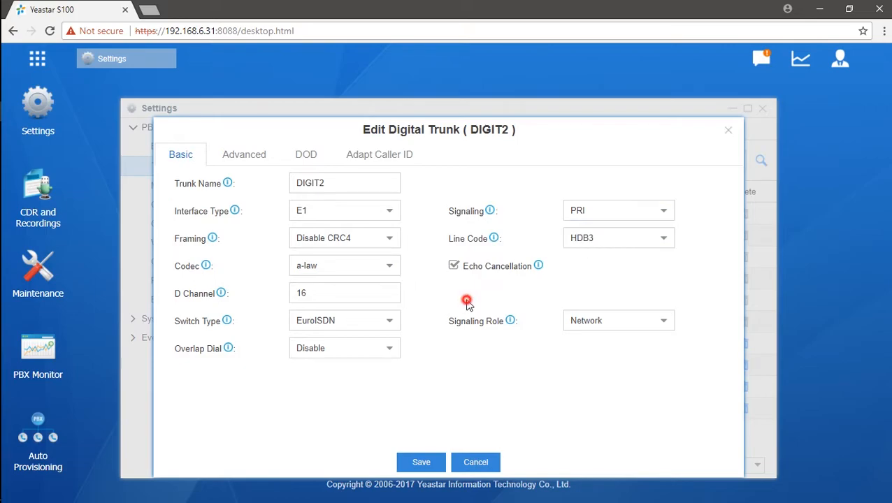
left_click(382, 241)
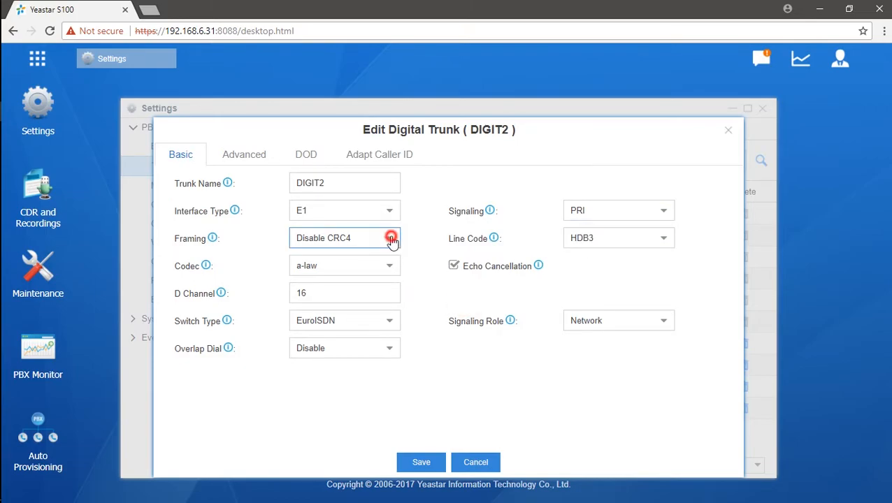
left_click(668, 242)
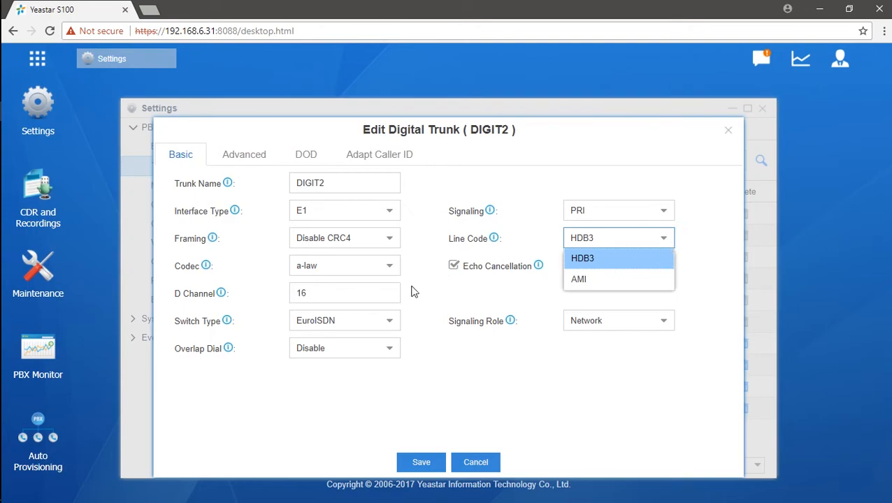
left_click(392, 267)
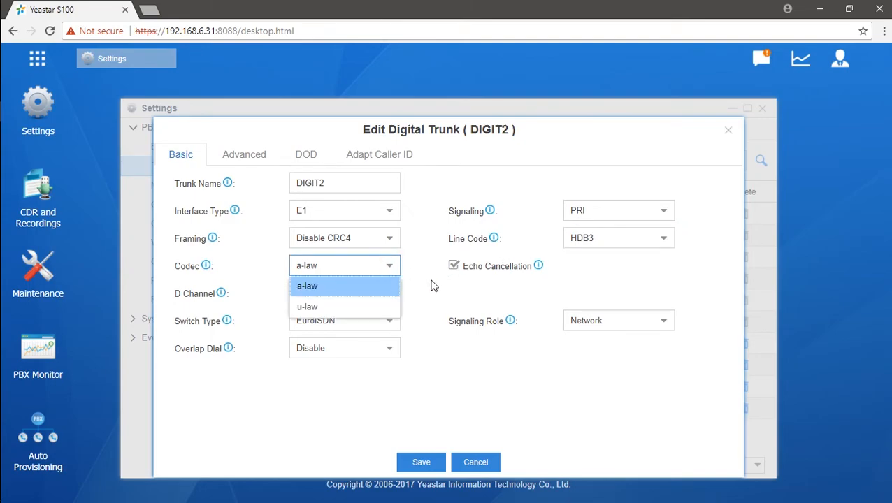
left_click(432, 281)
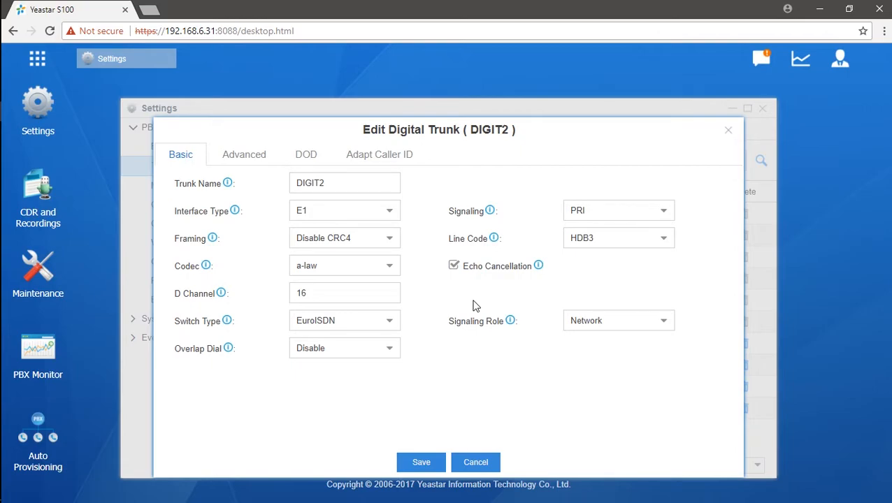
left_click(422, 463)
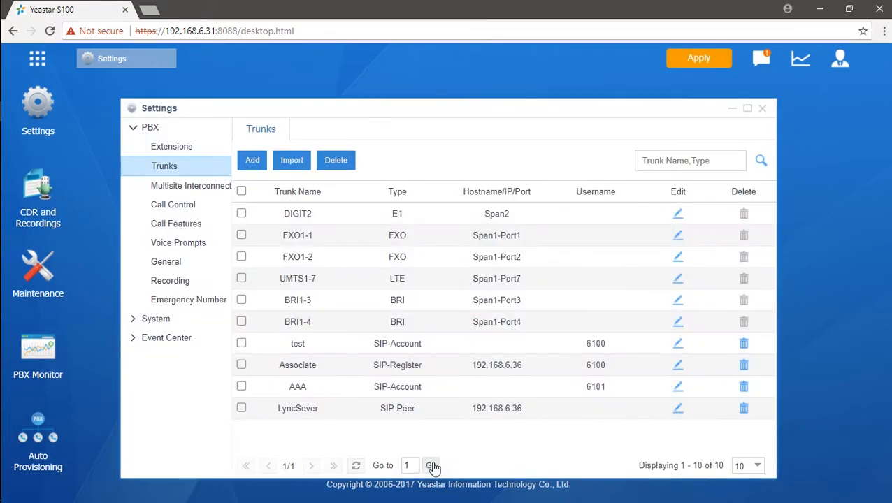
- Apply the pending trunk changes to the PBX
left_click(713, 63)
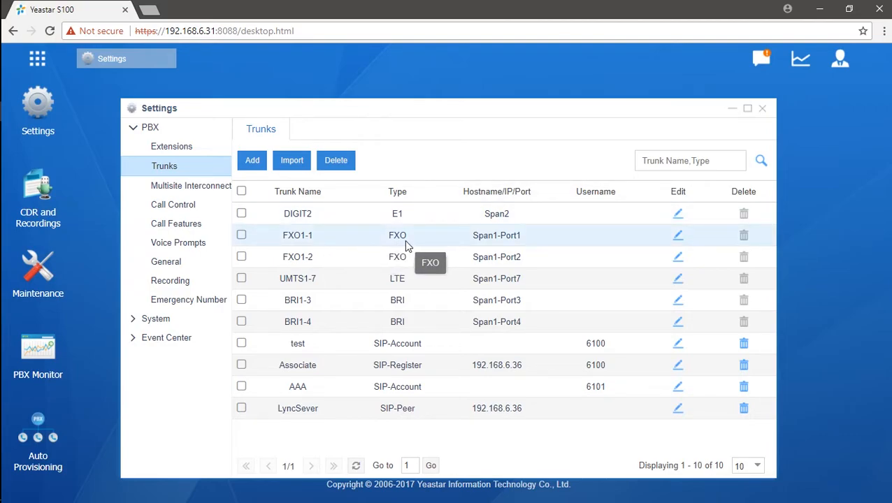
- Open FXO1-1's edit dialog and review its RX Volume choices
left_click(678, 238)
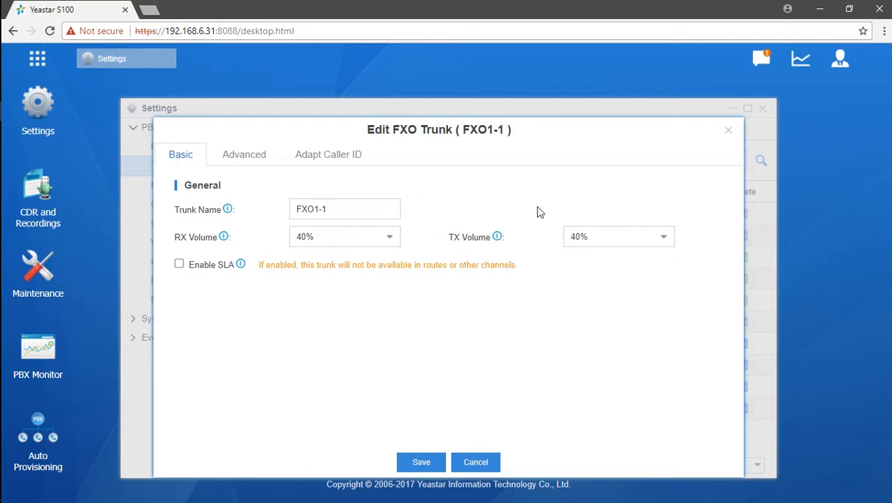
left_click_drag(377, 213, 255, 210)
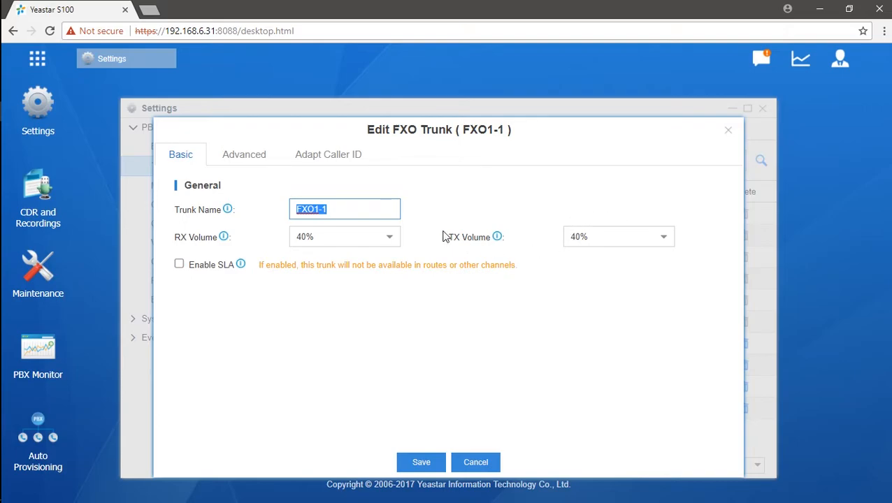
left_click(388, 239)
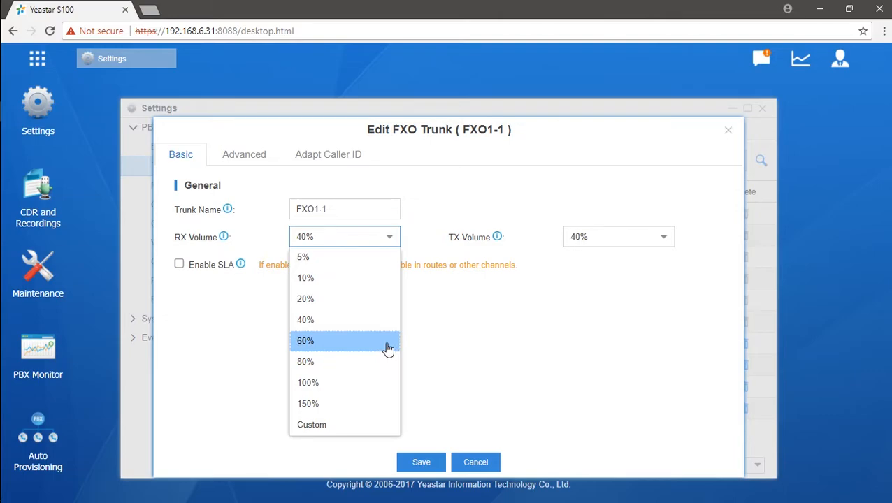
left_click(525, 334)
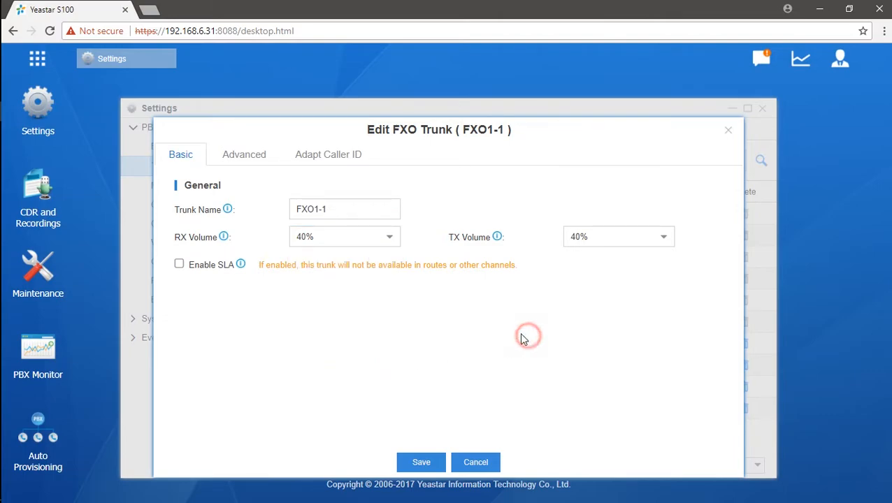
- Switch RX Volume to Custom to reveal RX Gain 0, then set it back to 40%
left_click(391, 239)
left_click(311, 425)
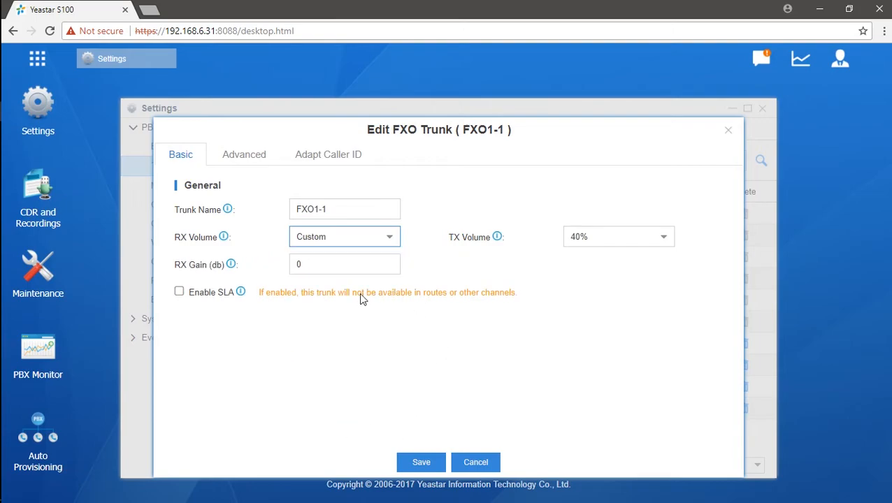
left_click(348, 264)
double_click(348, 264)
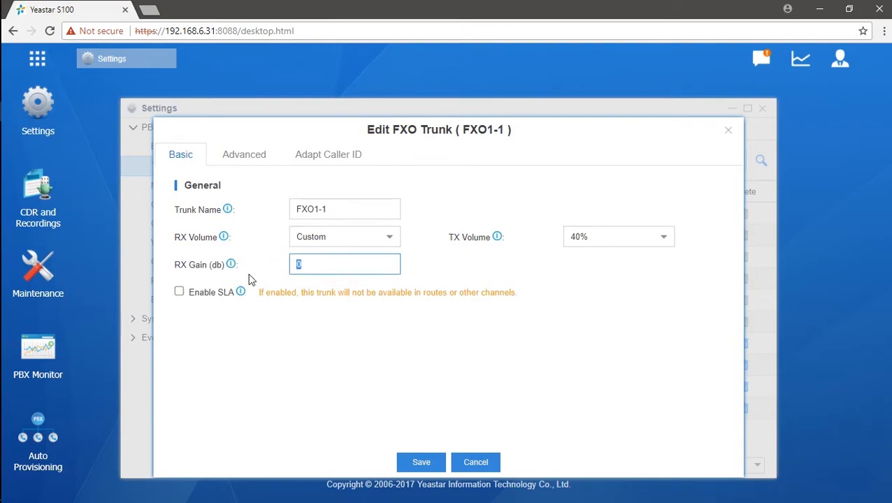
left_click(386, 239)
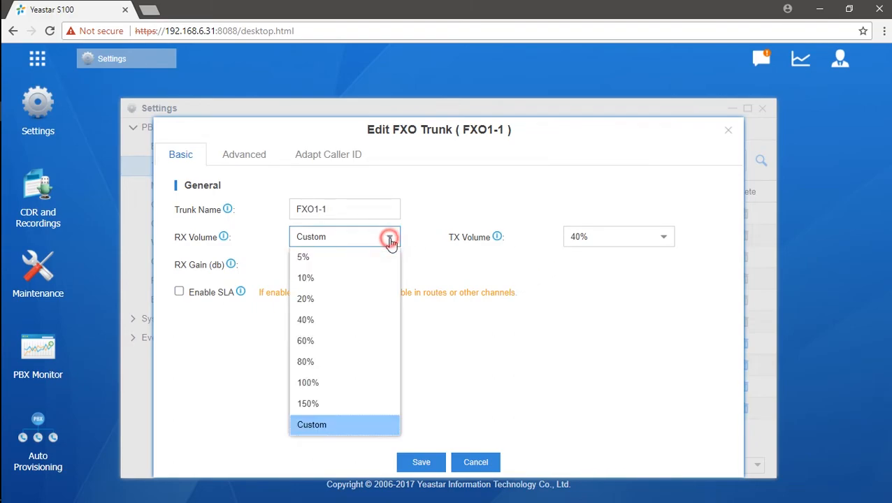
left_click(362, 325)
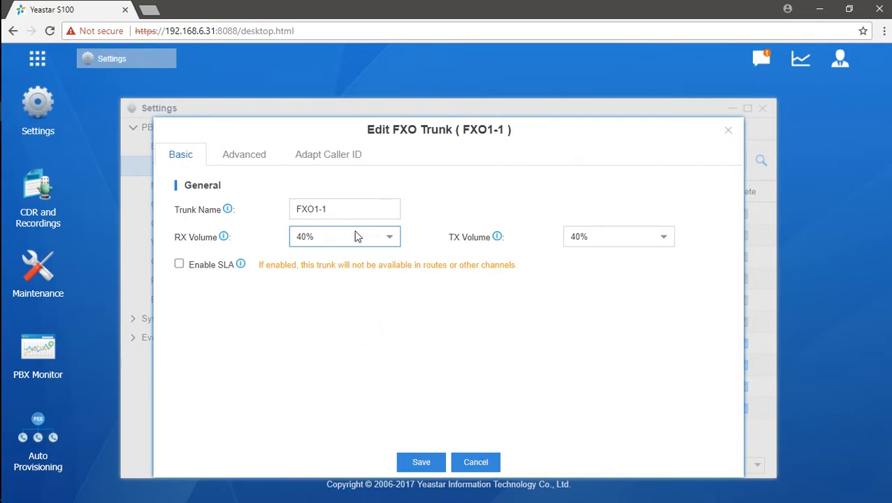
- On FXO1-1's Advanced settings, set Caller ID Signaling to ETSI-V23, then restore Bell202
left_click(256, 162)
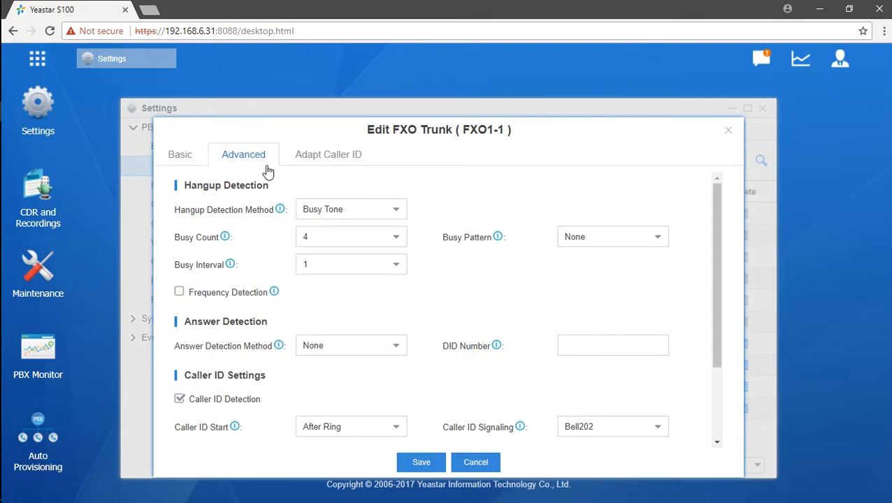
scroll(323, 227, "down", 3)
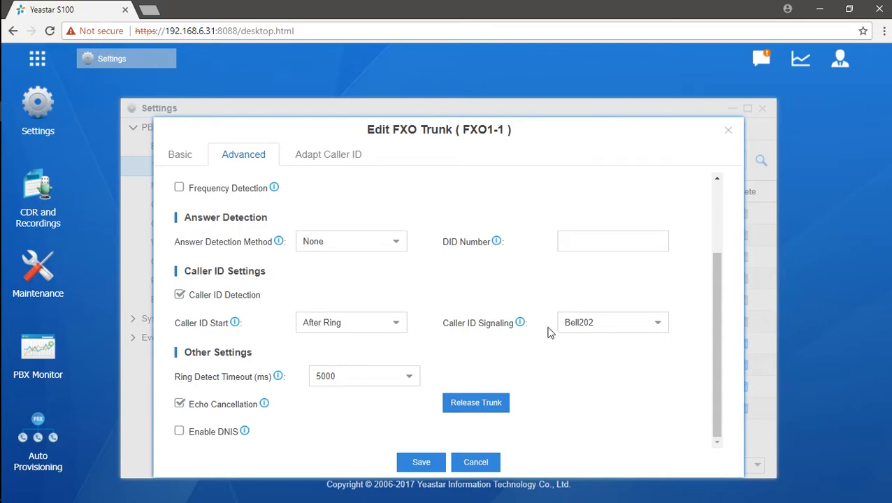
left_click(397, 324)
left_click(654, 324)
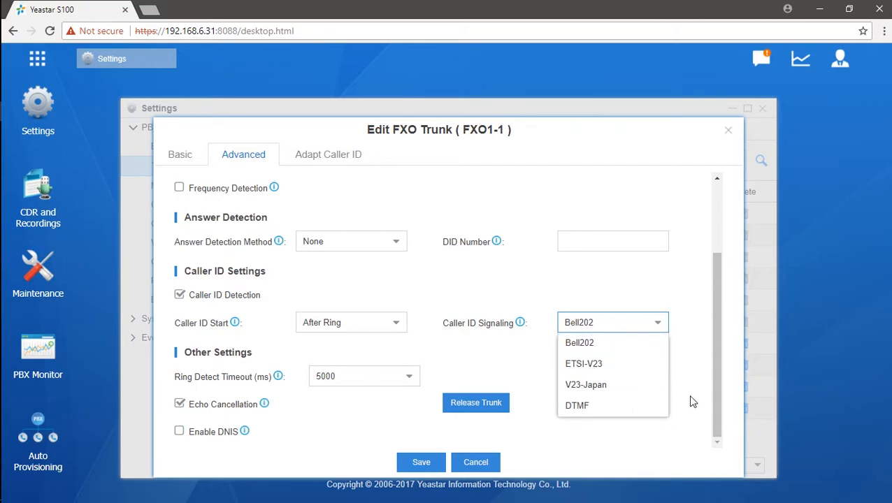
left_click(657, 366)
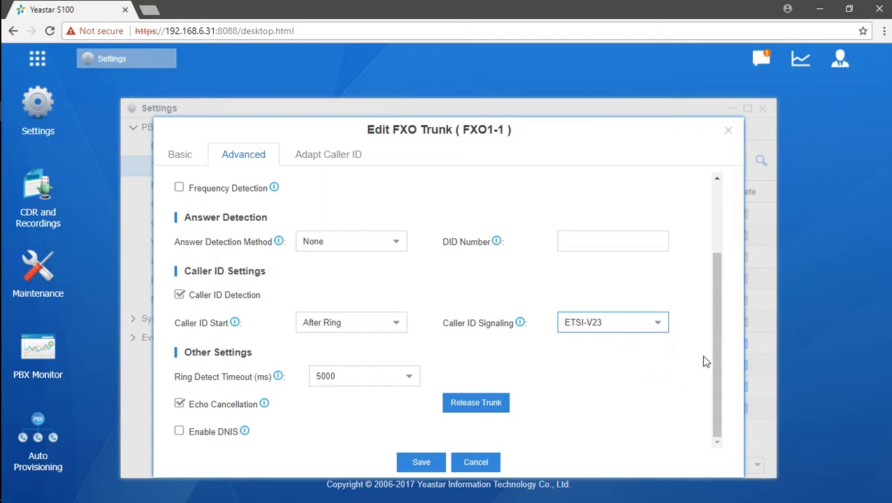
left_click(652, 328)
left_click(628, 350)
- Save FXO1-1's trunk settings and apply the changes to the PBX
left_click(423, 464)
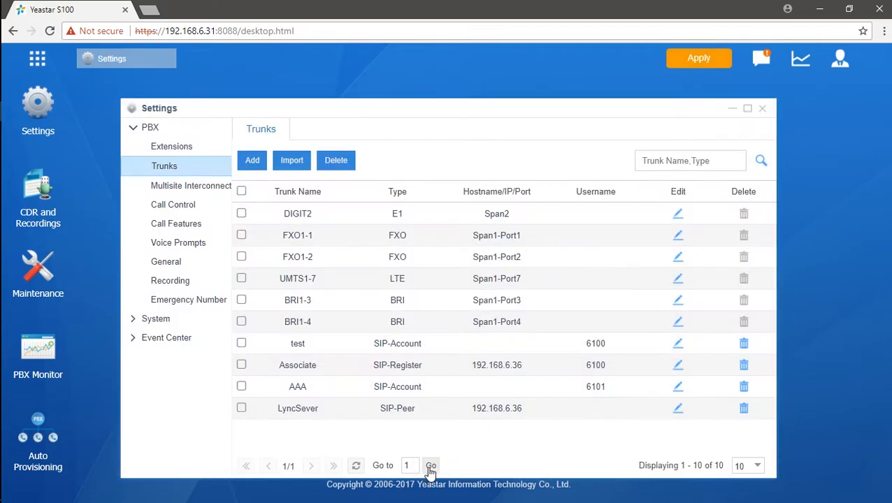
left_click(720, 65)
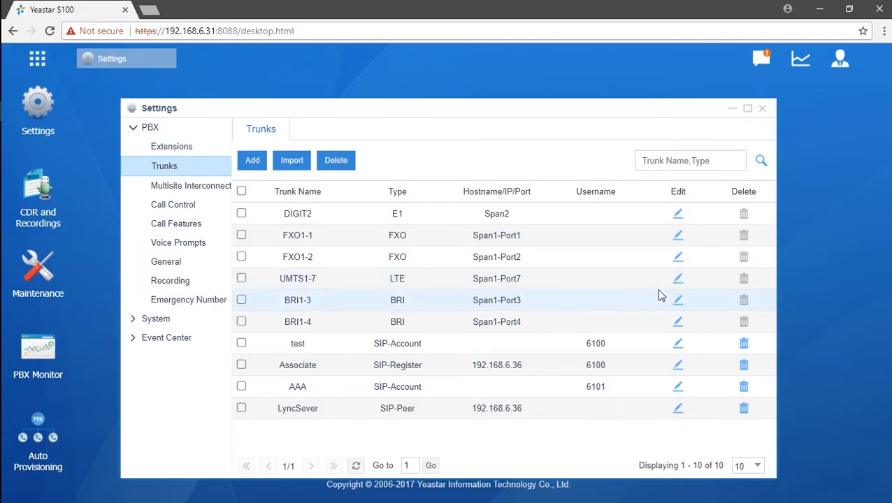
left_click(678, 280)
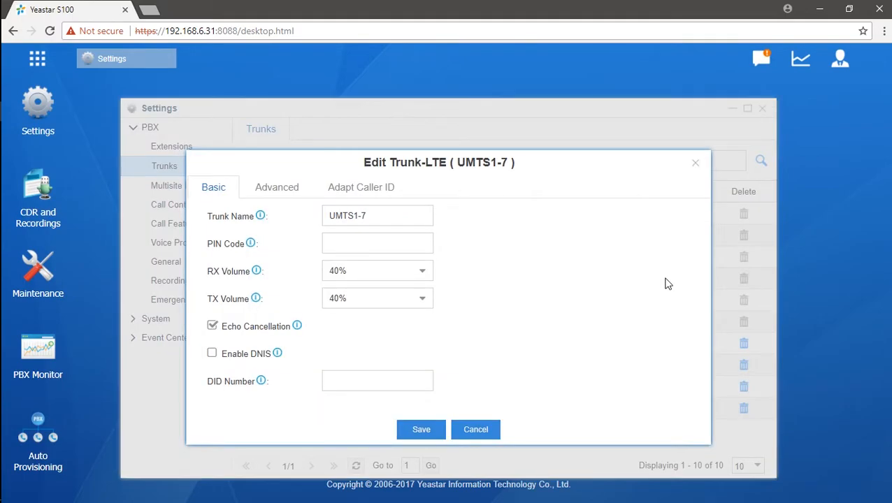
left_click(412, 239)
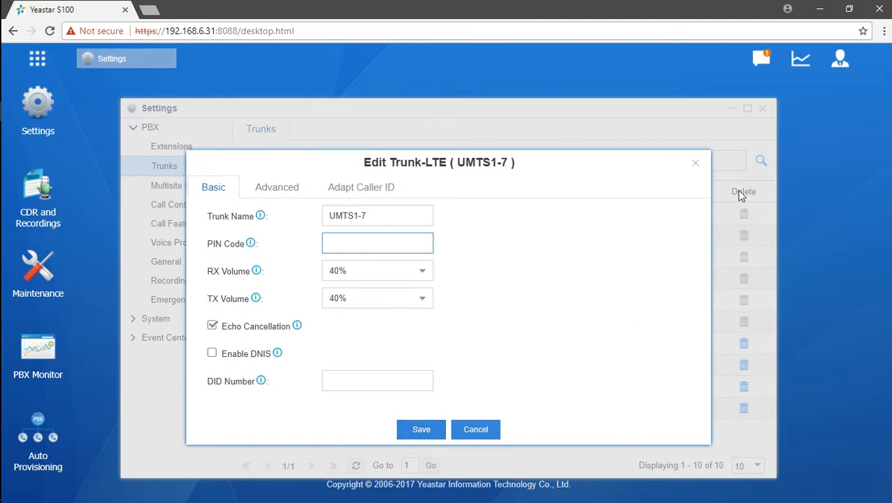
left_click(699, 165)
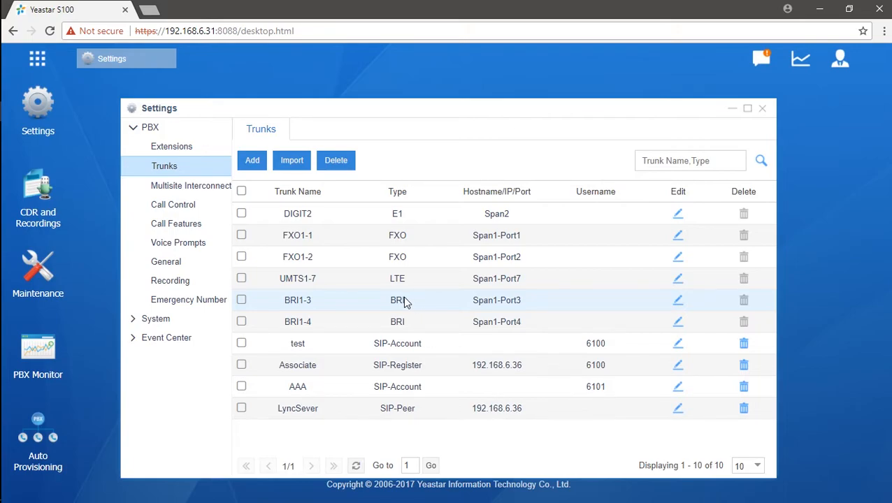
left_click(677, 301)
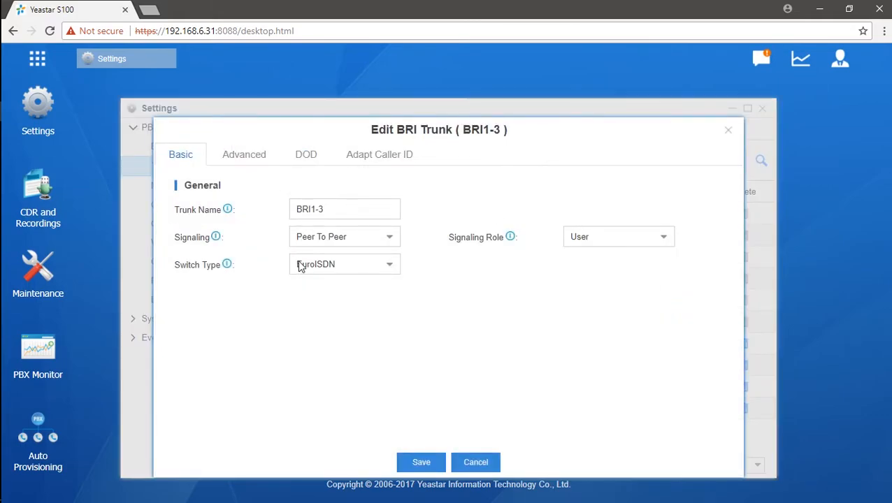
left_click(389, 238)
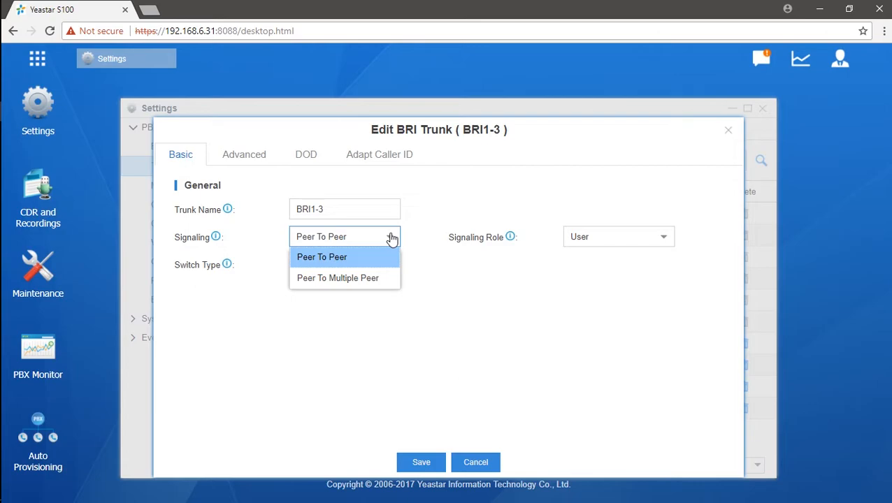
left_click(502, 274)
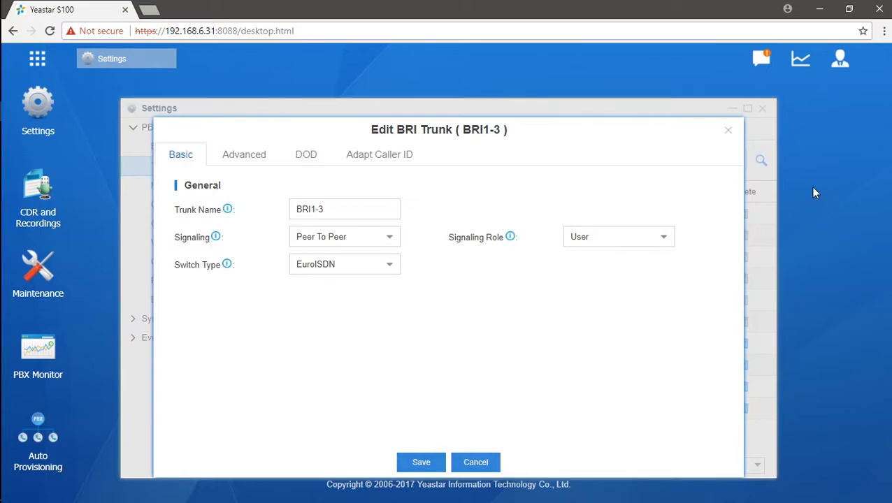
left_click(728, 131)
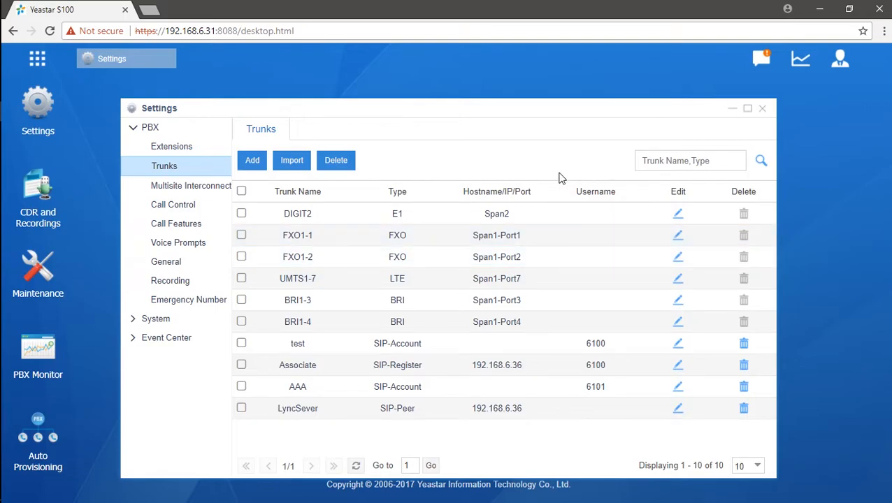
- Start a new VoIP trunk and name it 111
left_click(255, 160)
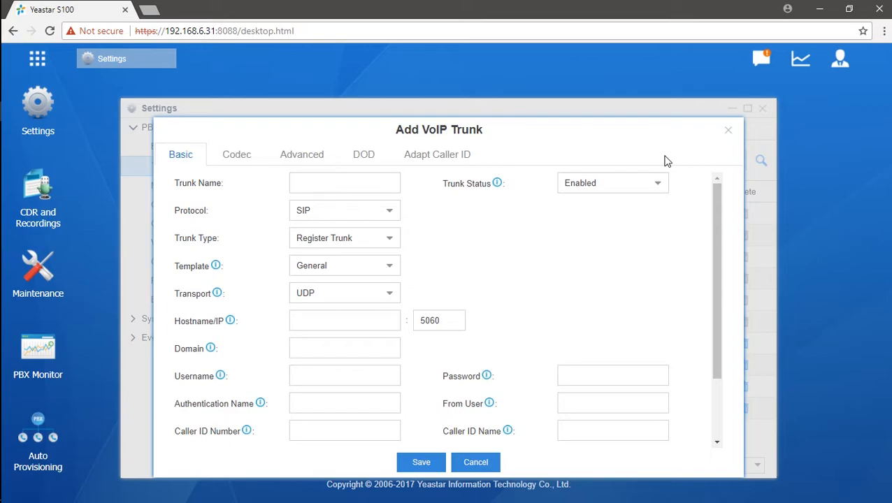
left_click(383, 183)
type("1111")
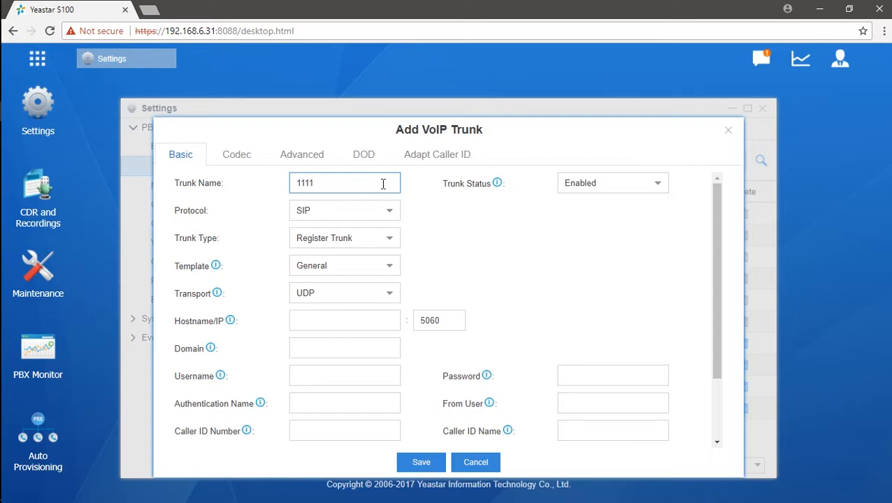
key("BackSpace")
left_click(422, 219)
- Keep the trunk Enabled with SIP protocol and review the trunk type options
left_click(664, 187)
left_click(663, 185)
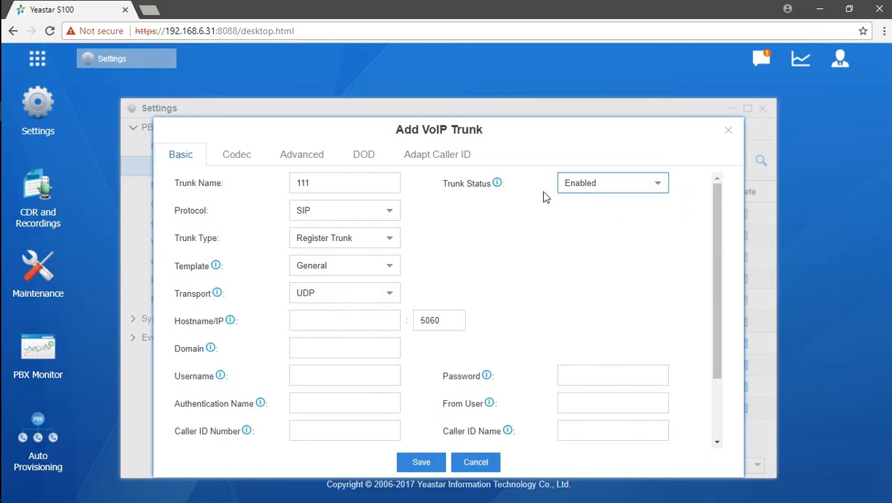
left_click(394, 219)
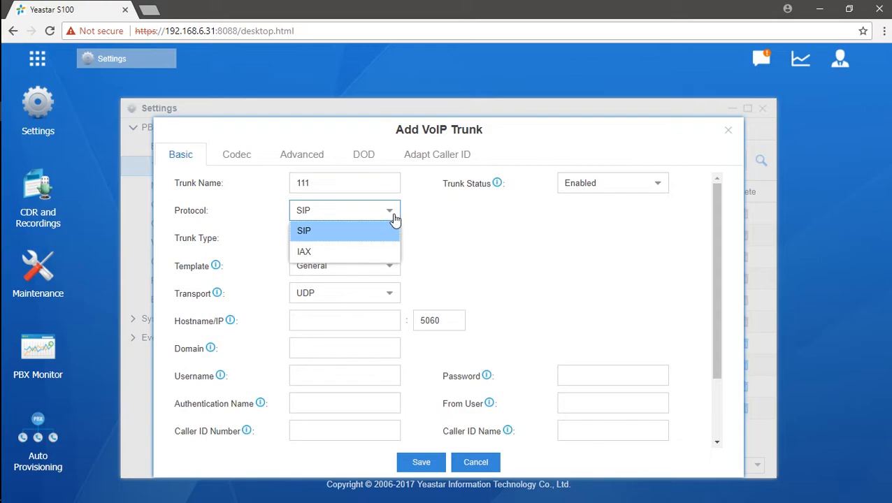
left_click(394, 218)
left_click(456, 230)
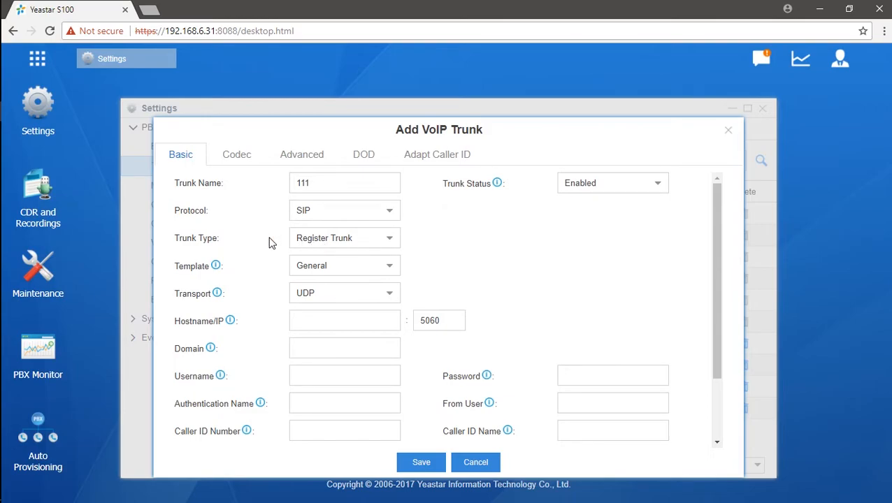
left_click(387, 240)
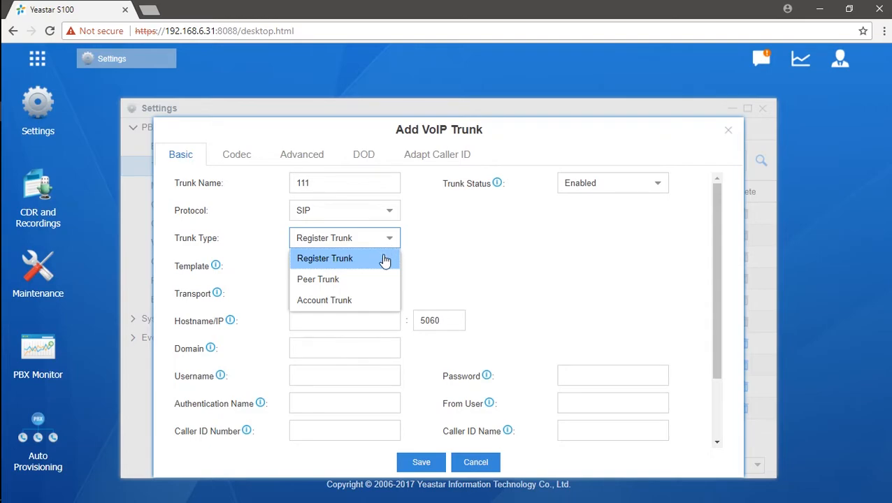
left_click(384, 258)
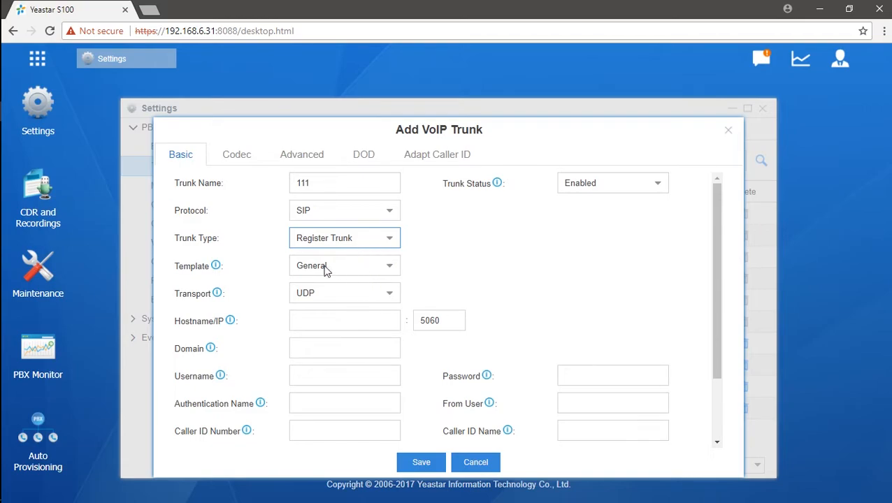
left_click(391, 269)
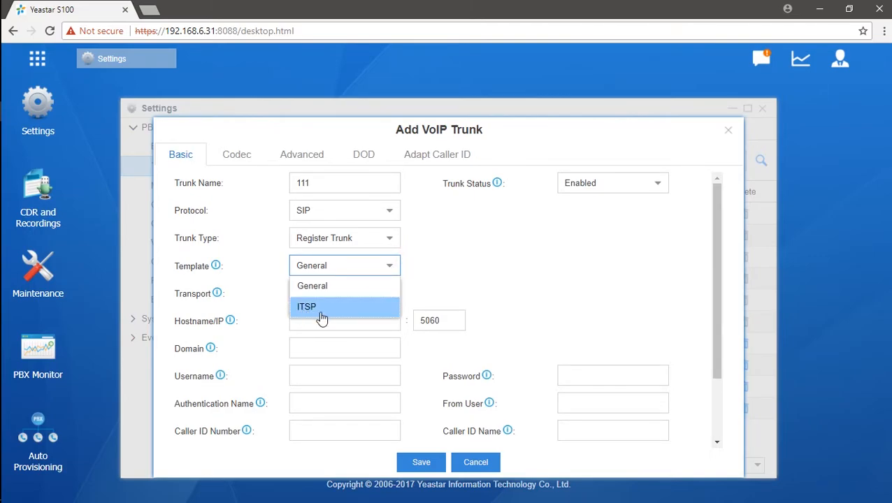
left_click(363, 286)
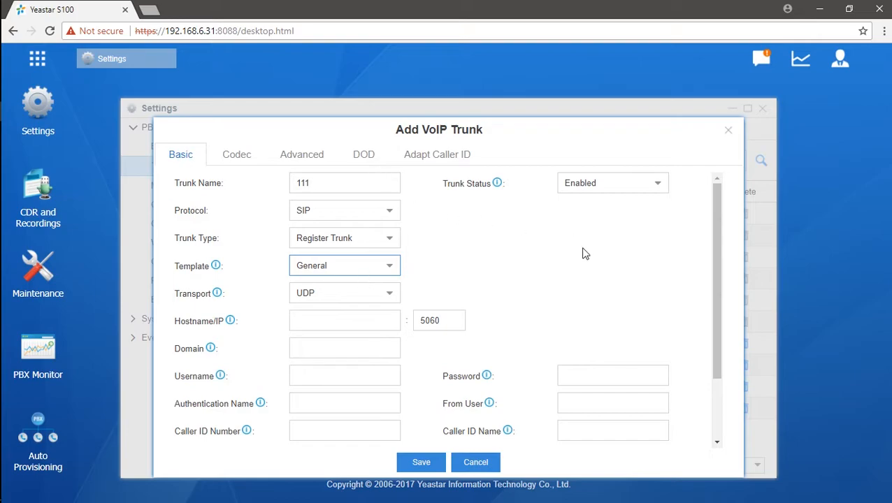
- Go through the empty Hostname/IP, Domain, Username and Authentication Name fields
scroll(583, 253, "down", 1)
left_click(360, 258)
left_click(351, 283)
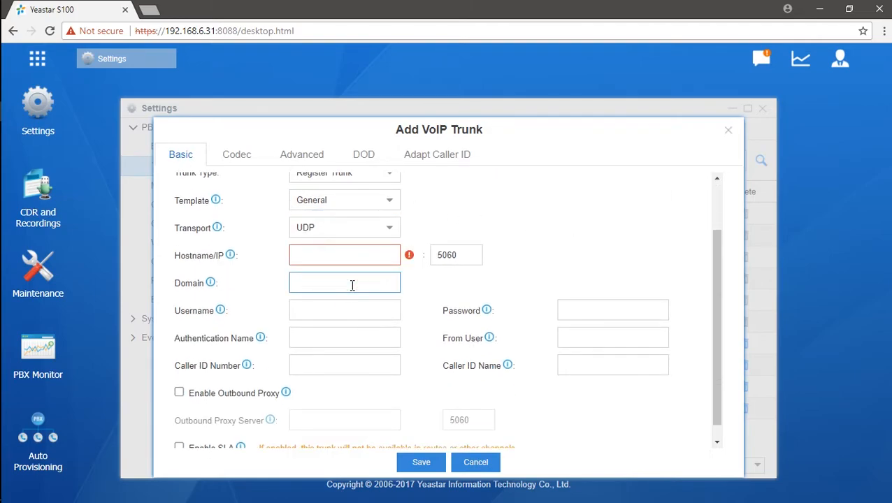
left_click(365, 307)
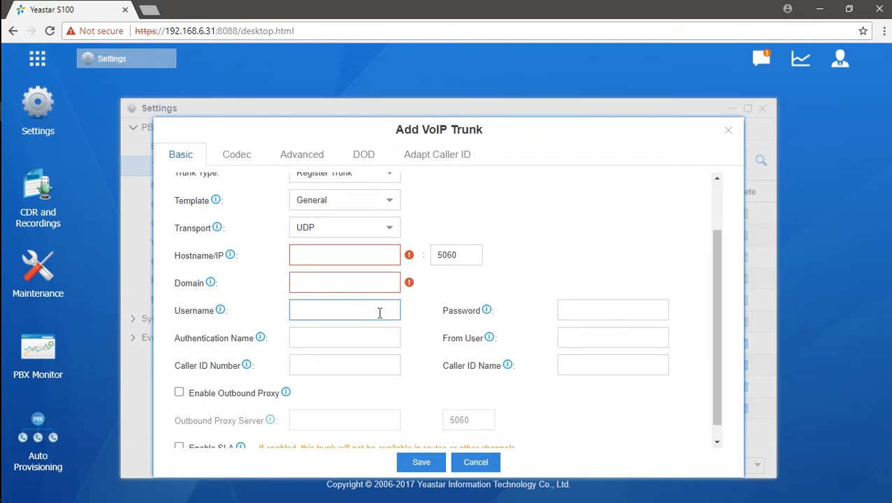
left_click(360, 333)
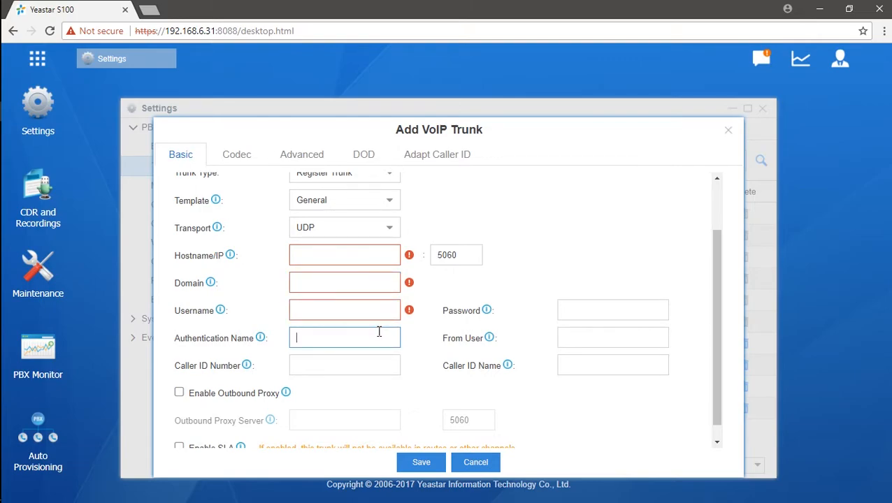
left_click(318, 253)
left_click(318, 280)
left_click(319, 308)
left_click(338, 339)
- Visit the Password, From User and Caller ID Number and Name fields, then return to the top
left_click(601, 310)
left_click(371, 314)
left_click(320, 328)
left_click(607, 339)
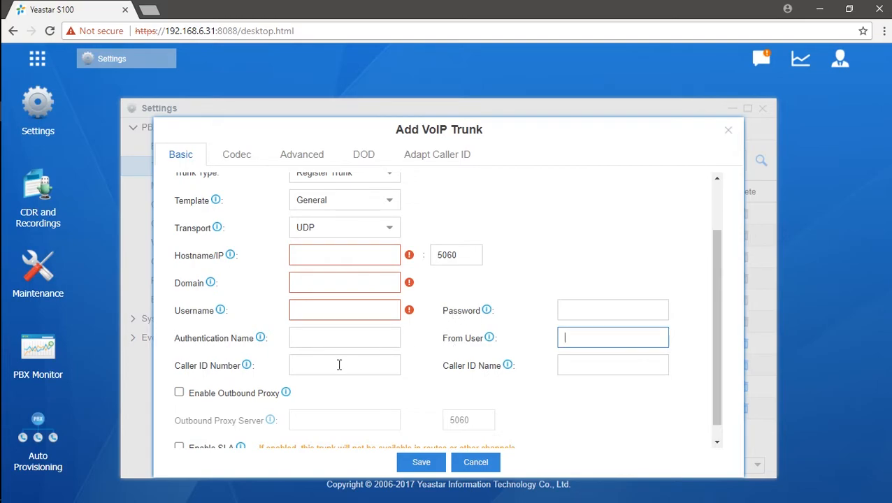
left_click(316, 370)
left_click(616, 365)
left_click(386, 369)
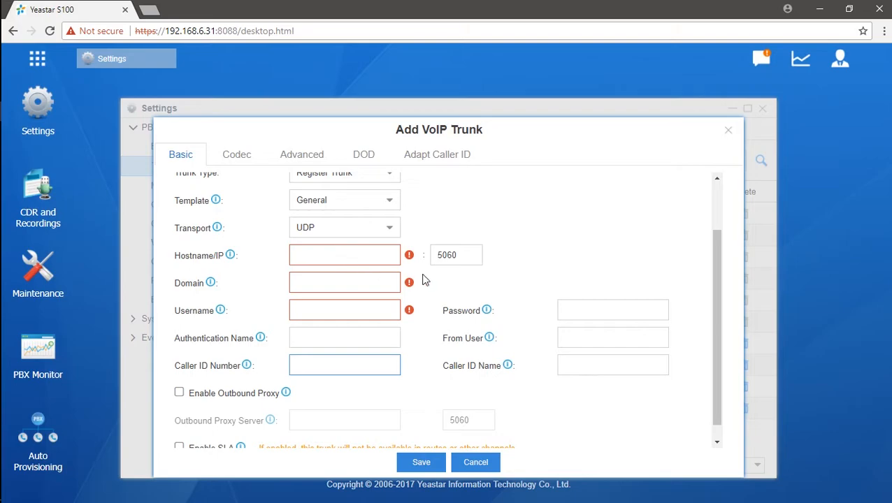
scroll(426, 287, "up", 2)
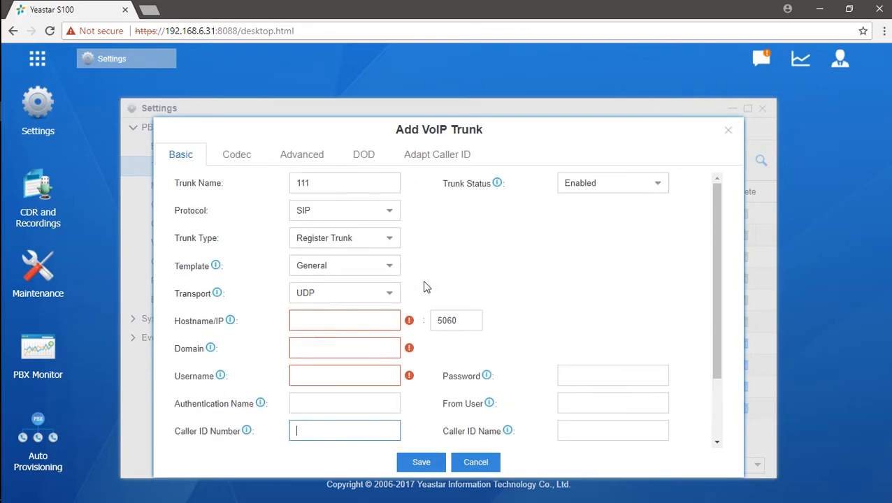
left_click(392, 249)
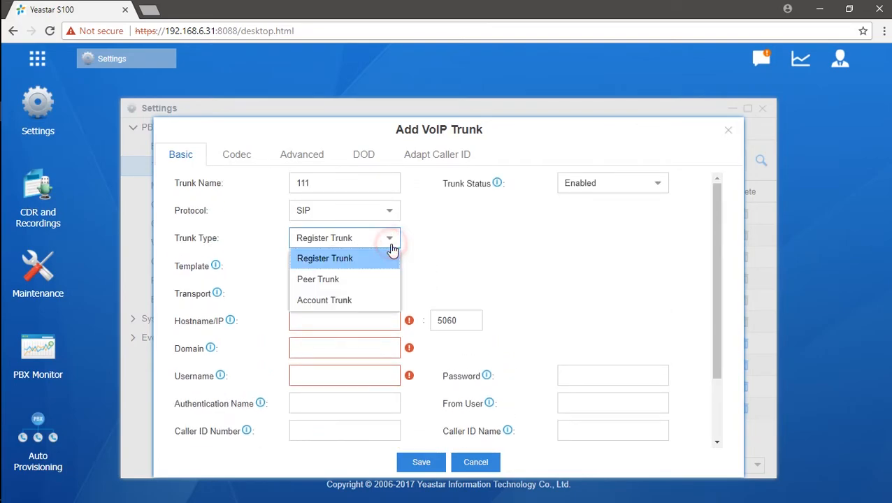
left_click(361, 280)
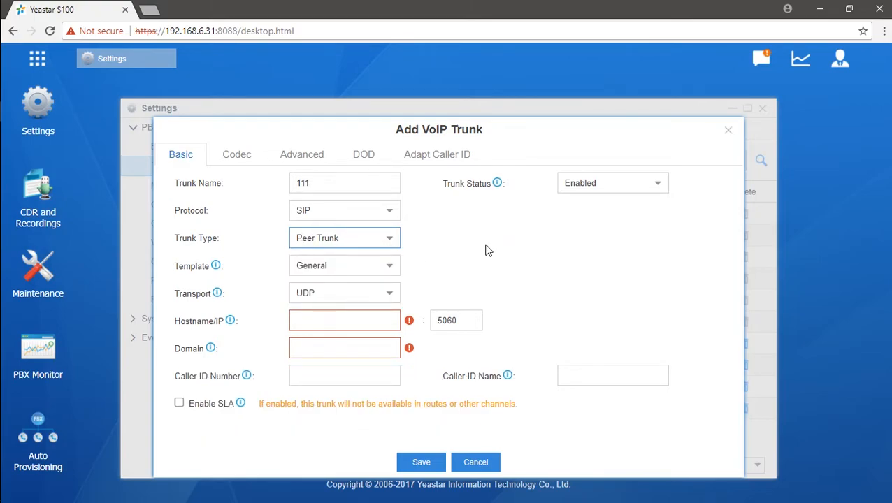
left_click(453, 246)
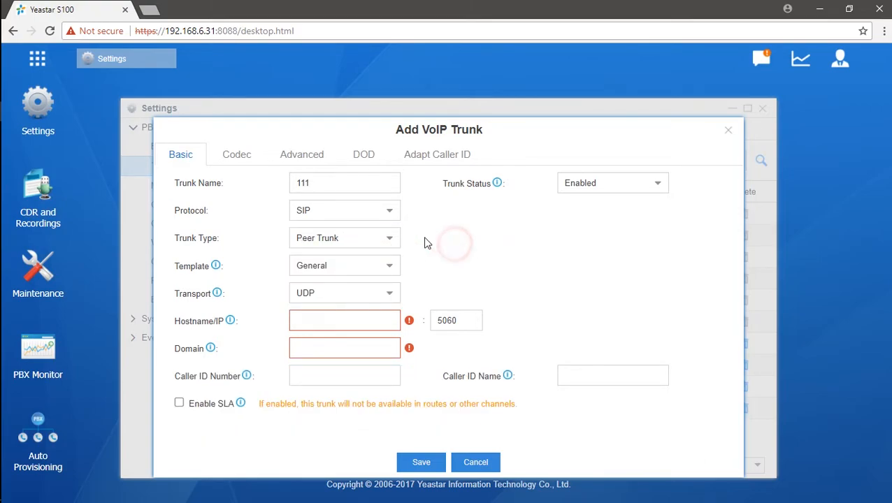
left_click(314, 318)
left_click(360, 344)
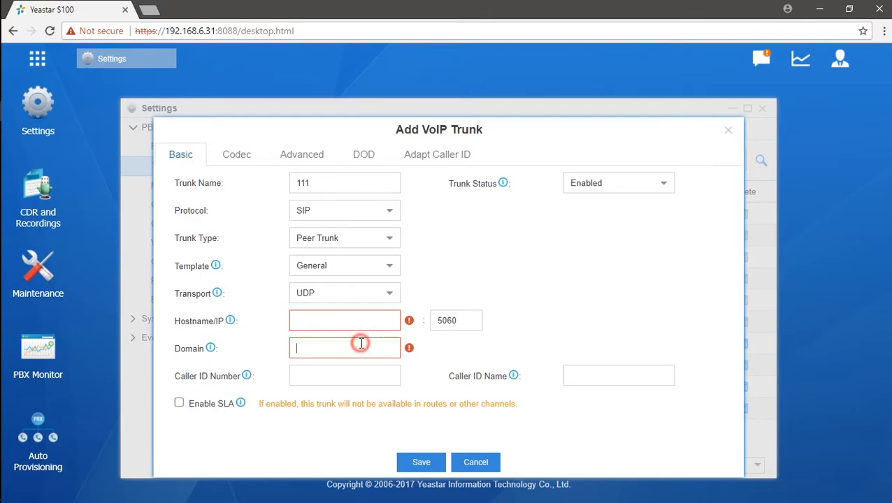
left_click(388, 266)
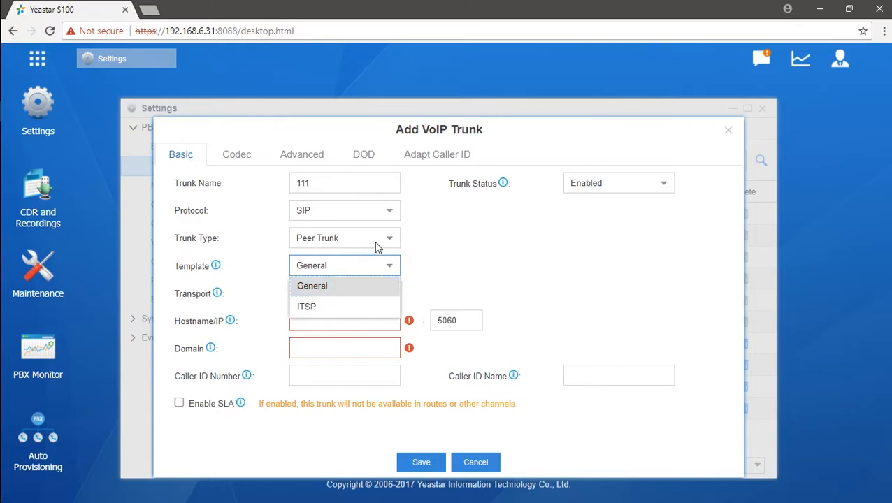
left_click(396, 243)
- Set Register Trunk with the ITSP template and browse the country and provider lists
left_click(356, 258)
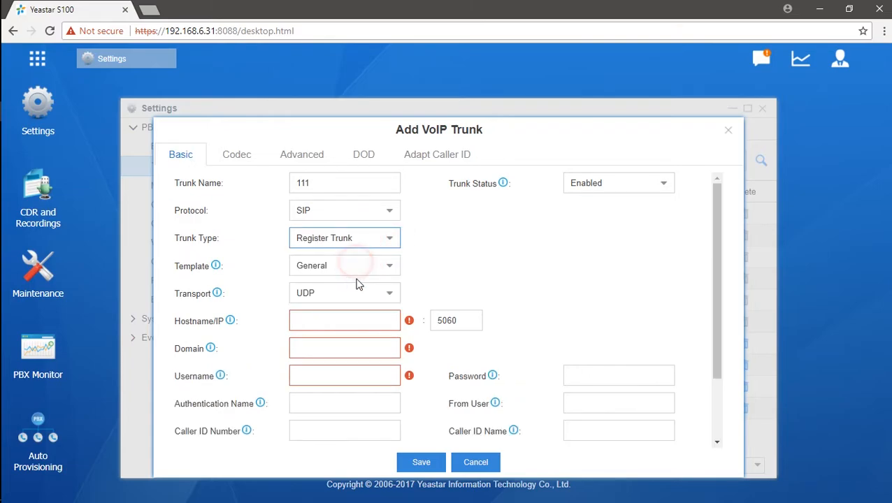
left_click(391, 268)
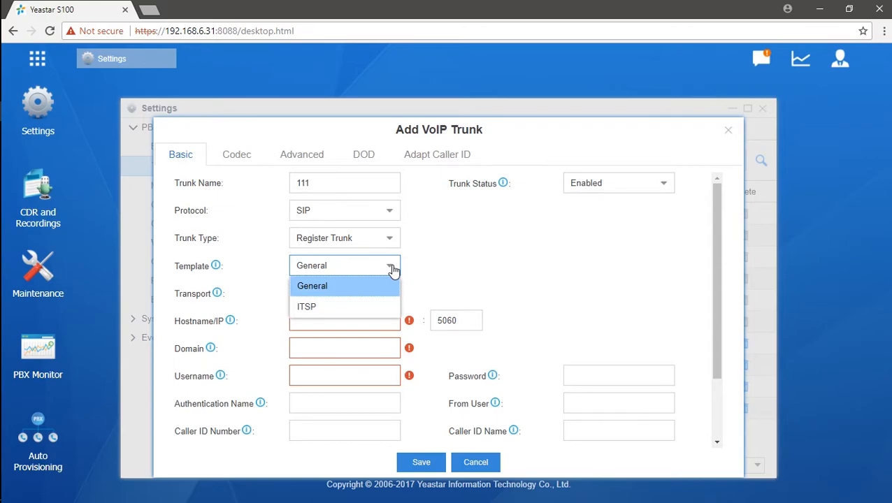
left_click(353, 312)
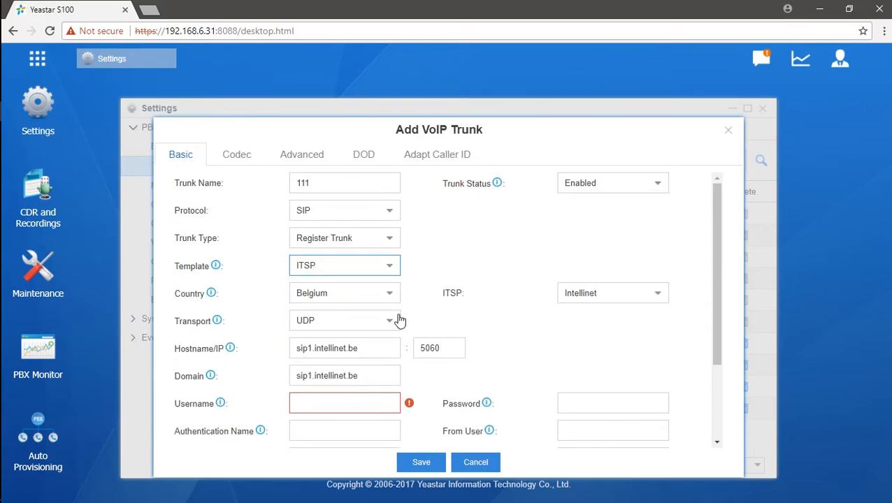
left_click(390, 297)
left_click_drag(394, 345, 395, 376)
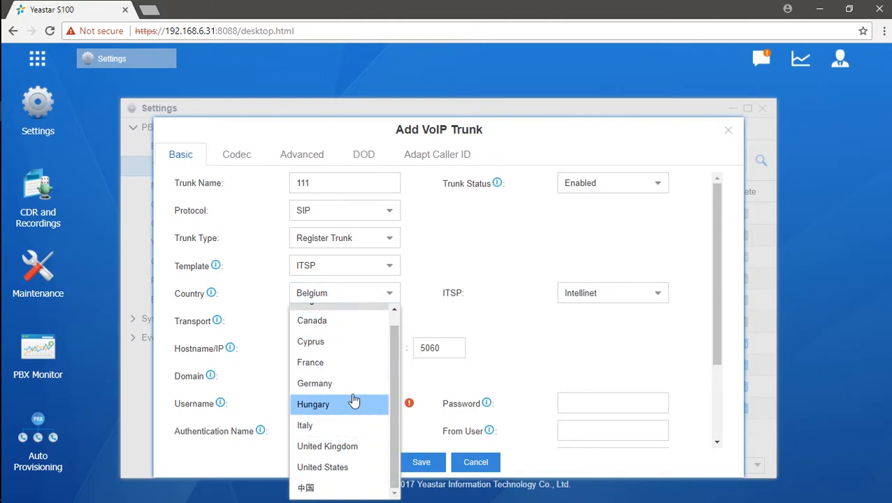
left_click(470, 338)
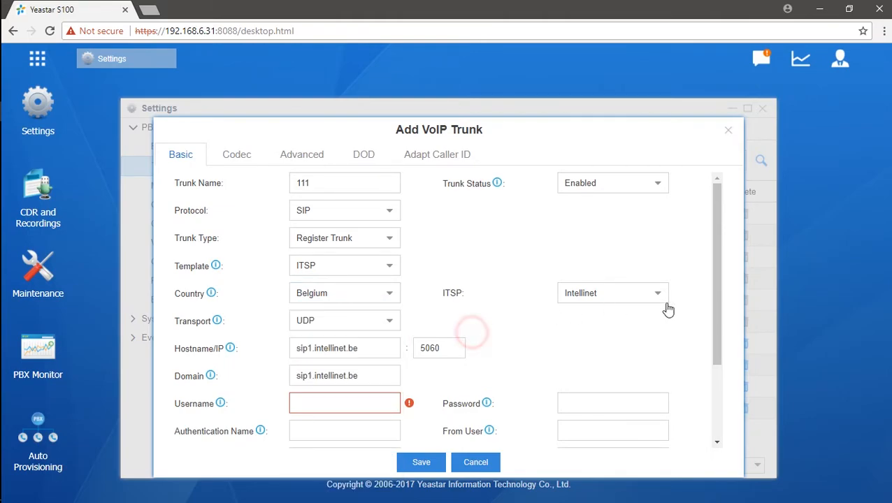
left_click(662, 298)
left_click(660, 320)
- Choose Canada as the country and keep united cloud as the ITSP provider
left_click(387, 294)
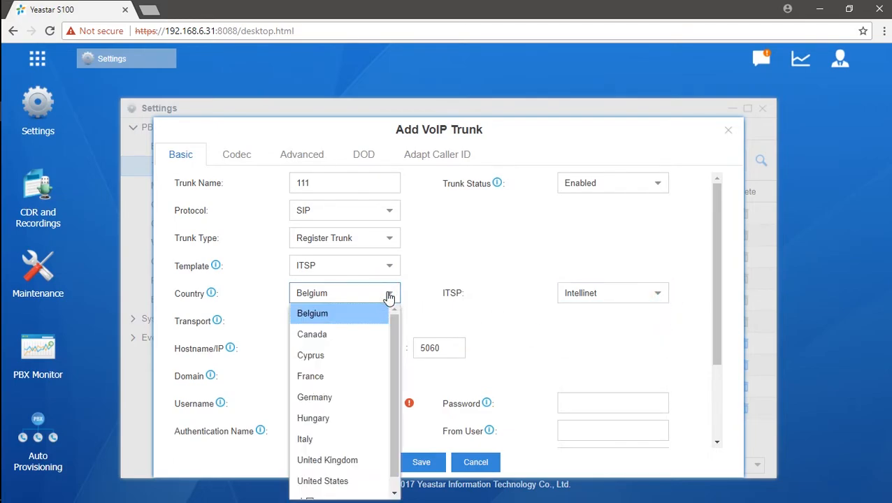
left_click(353, 334)
left_click(664, 293)
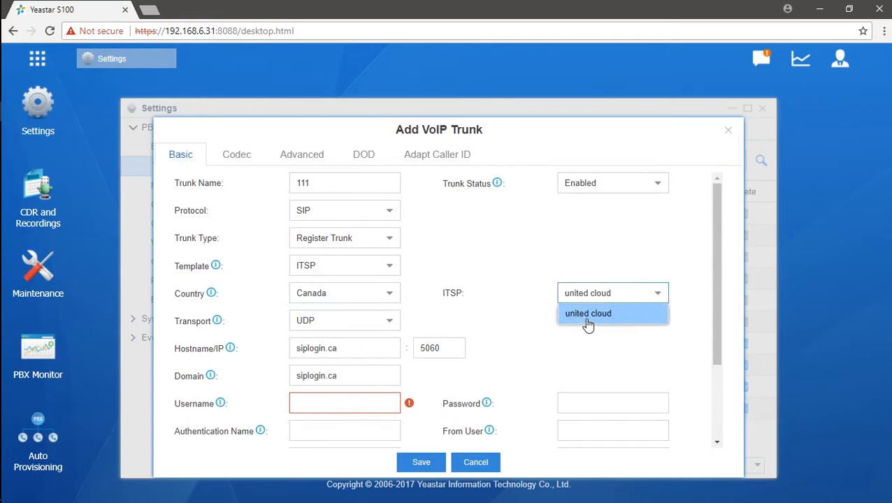
left_click(583, 320)
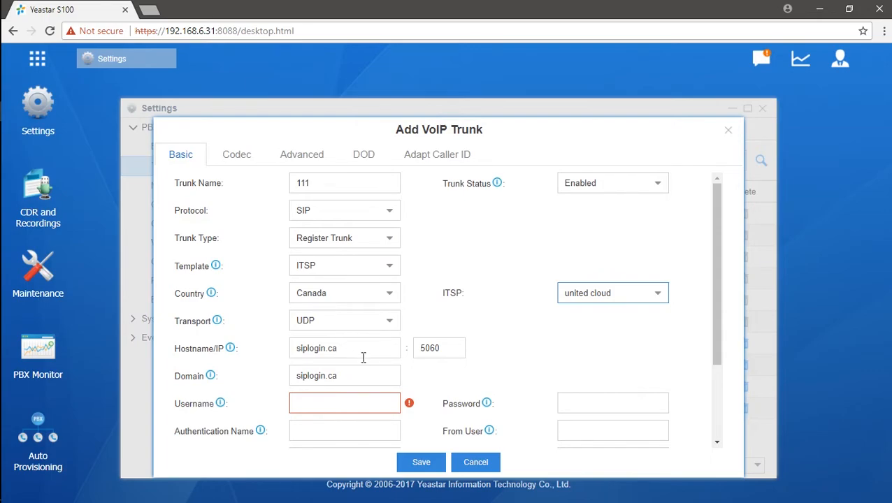
left_click(667, 305)
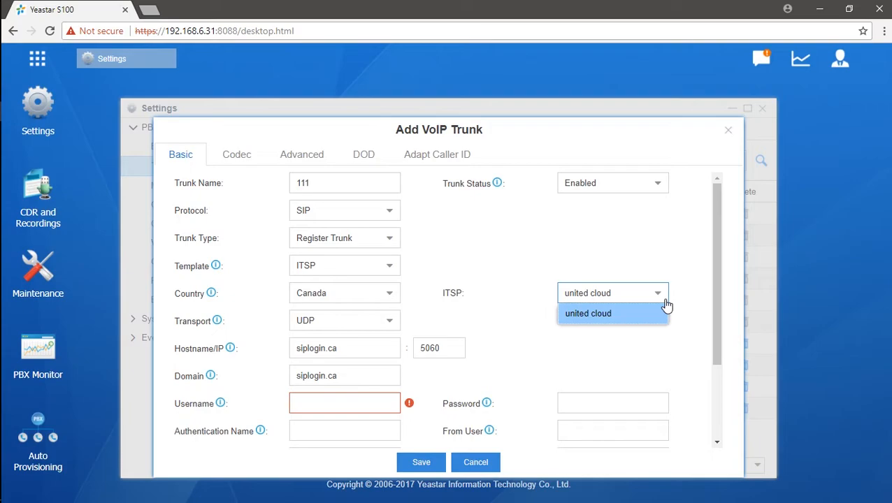
left_click(677, 341)
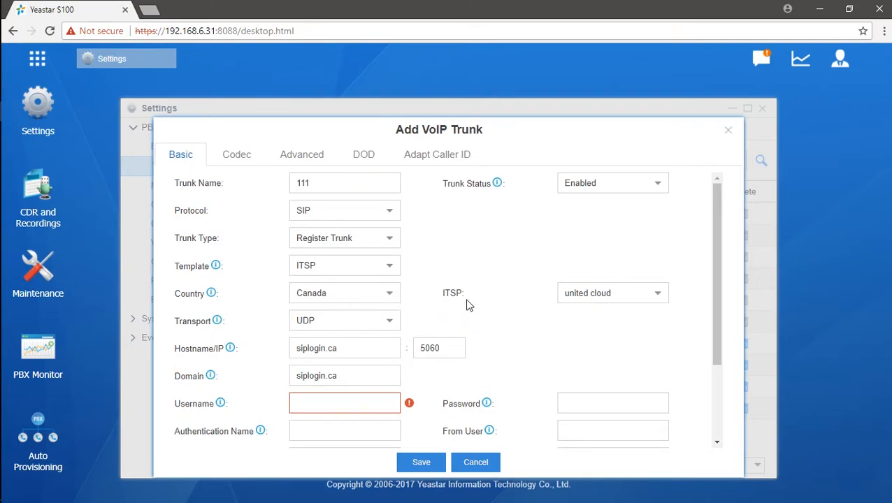
left_click(661, 304)
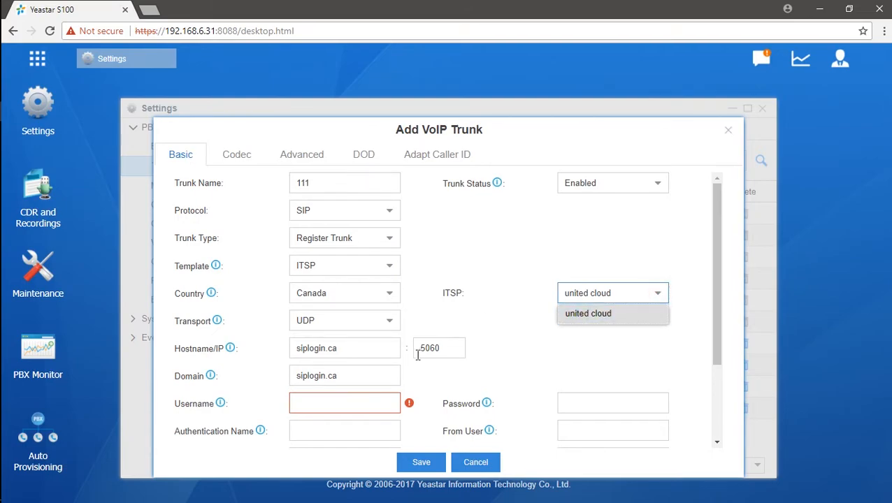
left_click(457, 313)
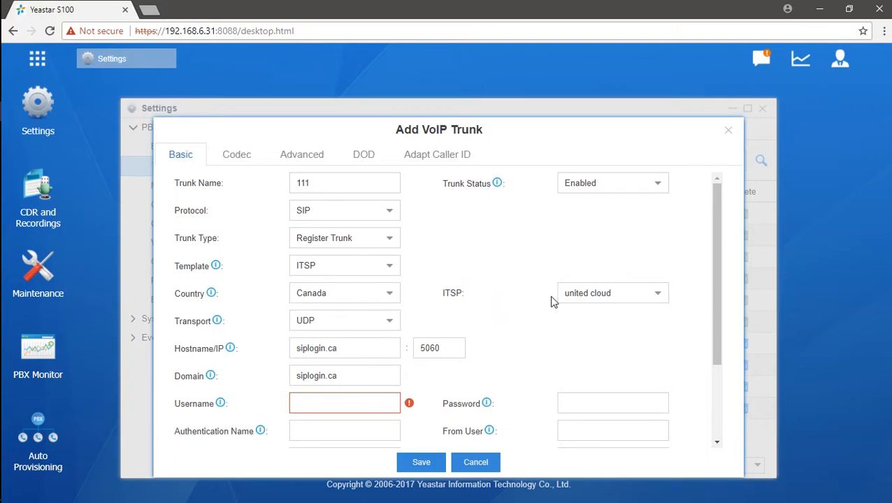
left_click(656, 297)
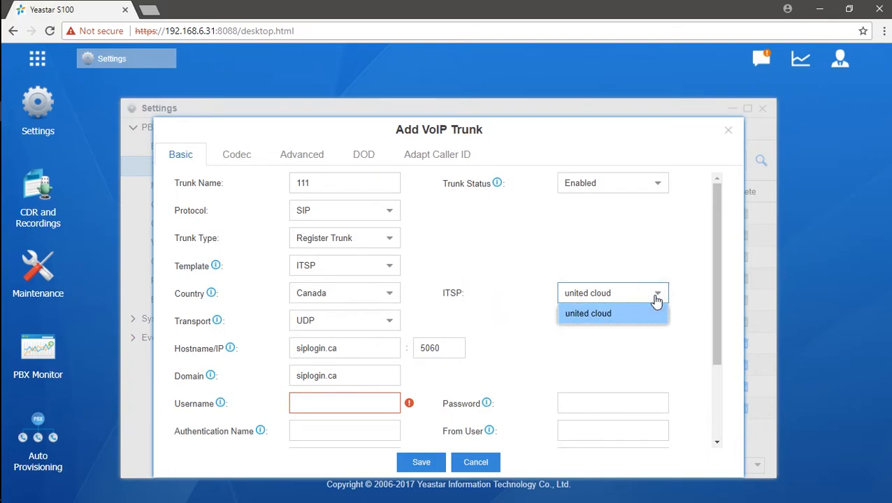
left_click(473, 332)
left_click(388, 238)
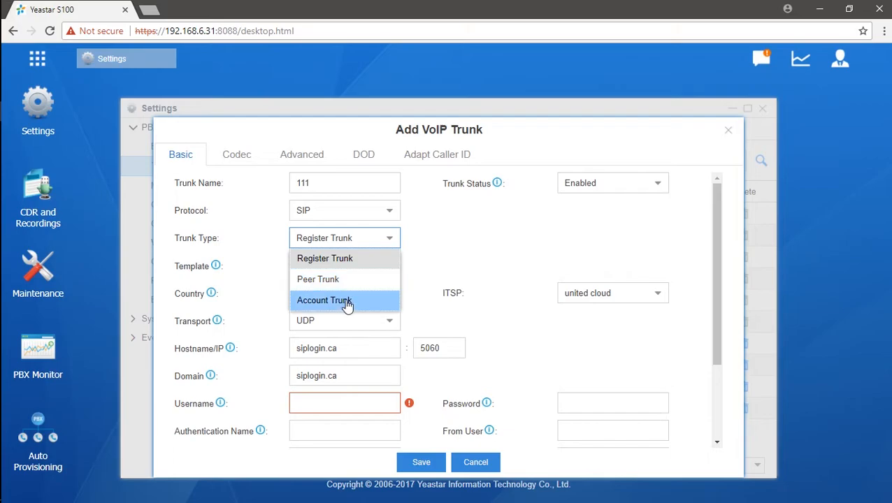
- Set trunk 111's type to Account Trunk
left_click(348, 303)
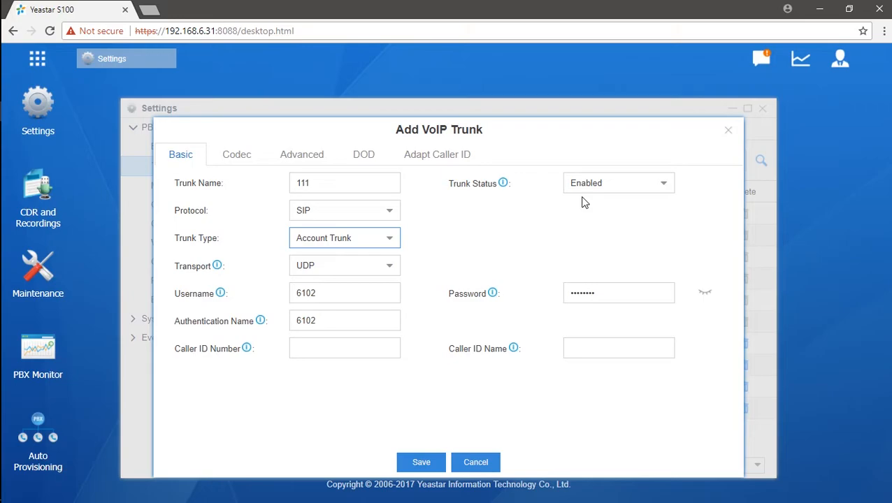
left_click(390, 250)
left_click(390, 248)
- Check the trunk's username, password and authentication name, then save and apply the changes
left_click_drag(342, 294, 302, 312)
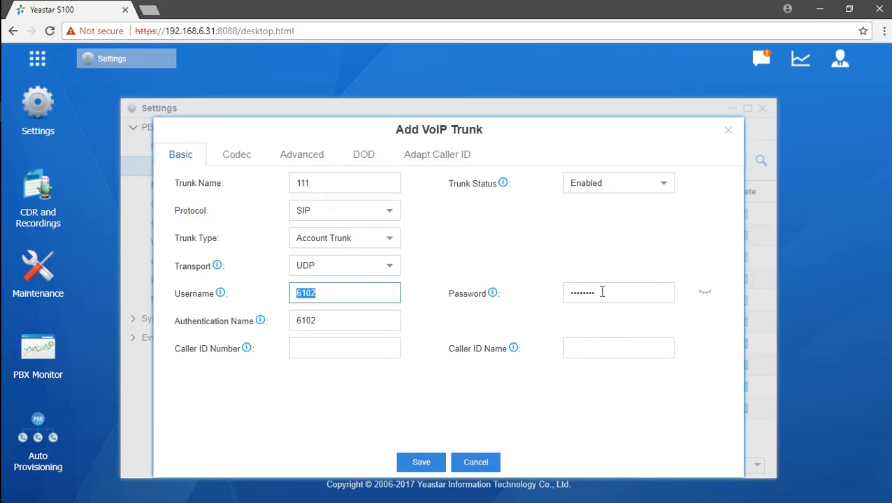
left_click(703, 294)
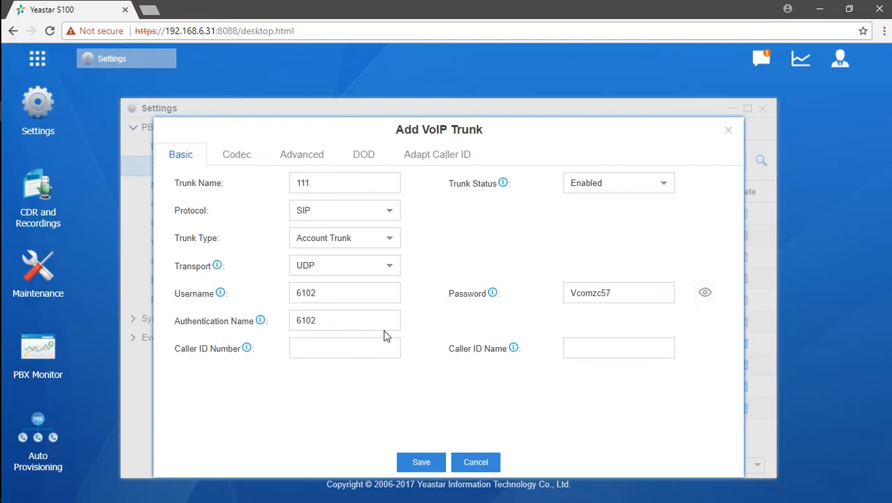
double_click(364, 320)
left_click(437, 358)
left_click(422, 463)
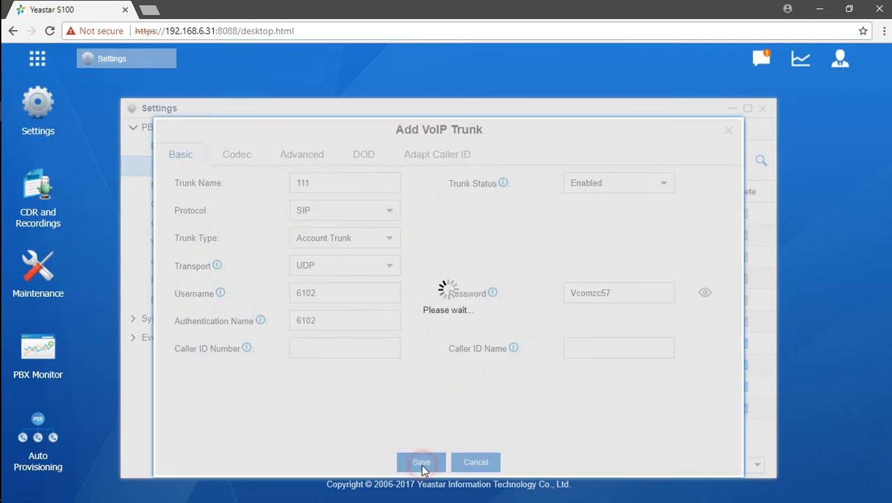
left_click(706, 60)
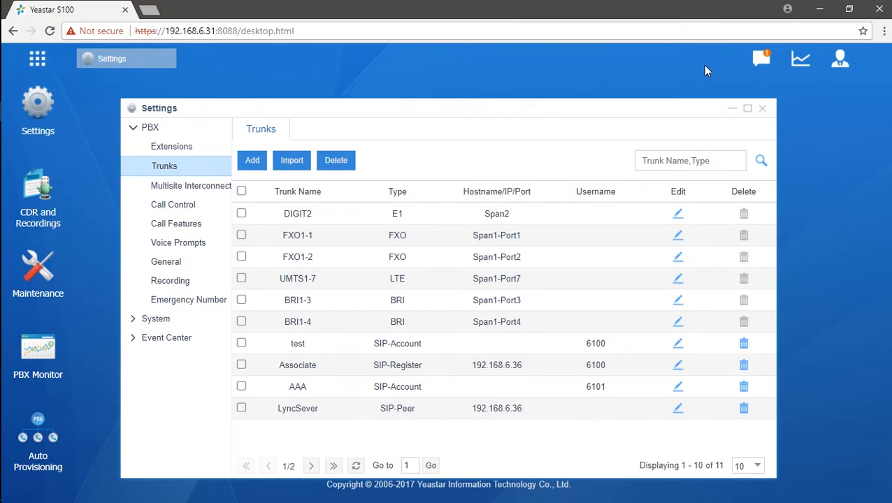
left_click(263, 168)
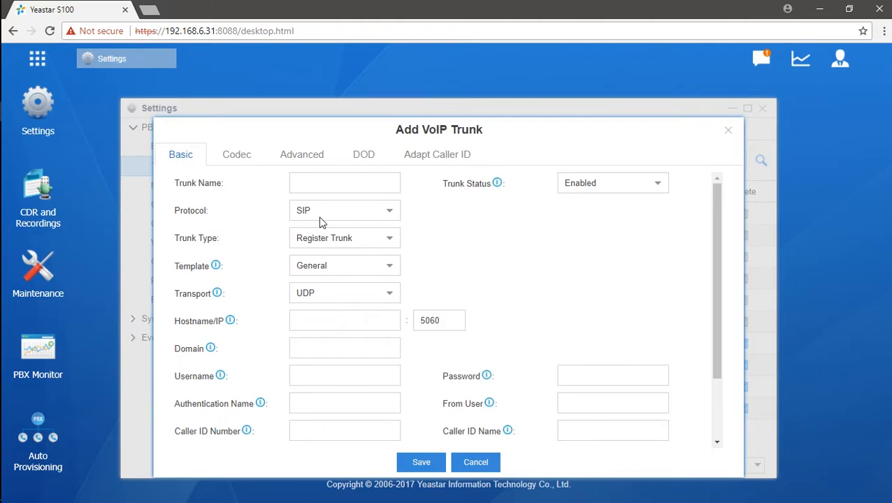
left_click(339, 186)
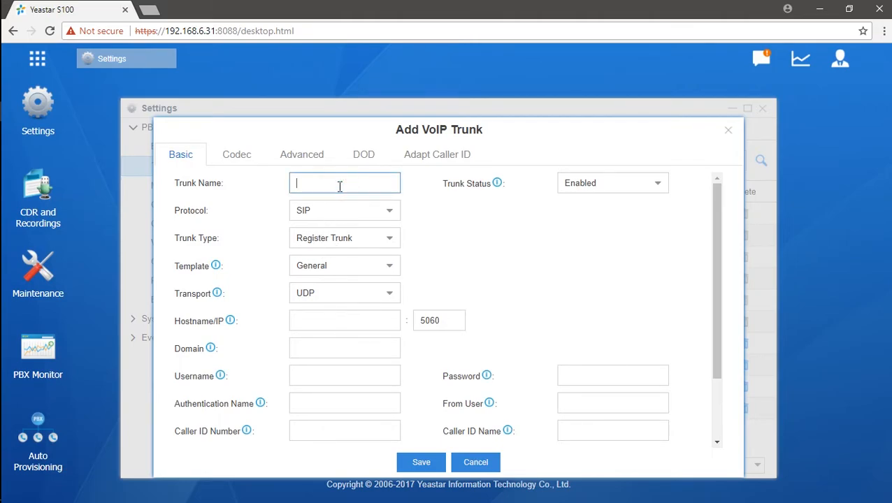
type("from_ 111")
left_click(338, 320)
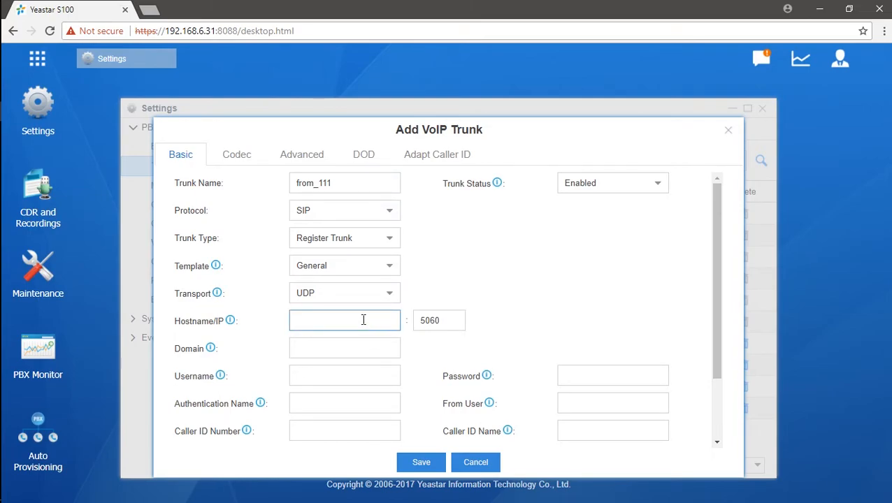
left_click(346, 349)
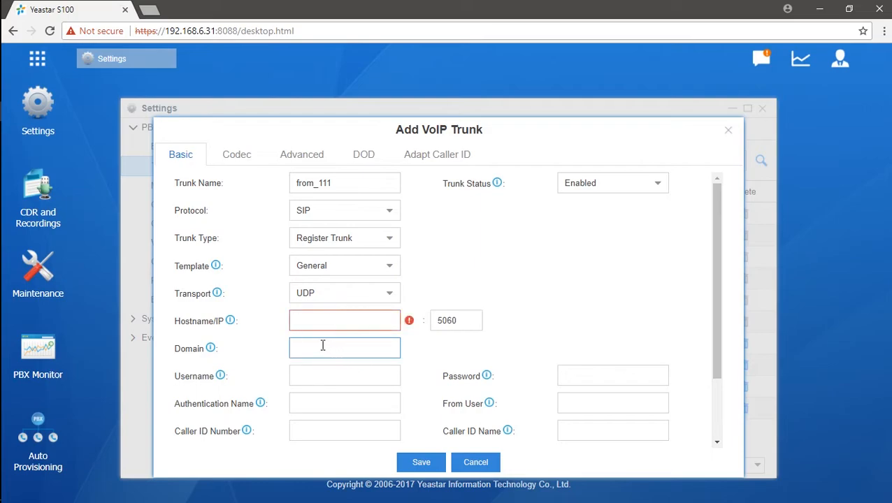
left_click(377, 375)
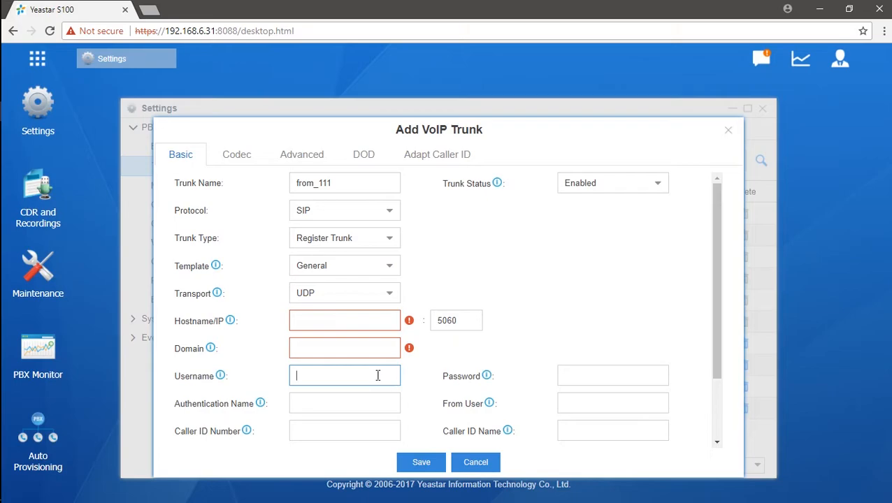
left_click(591, 376)
left_click(316, 404)
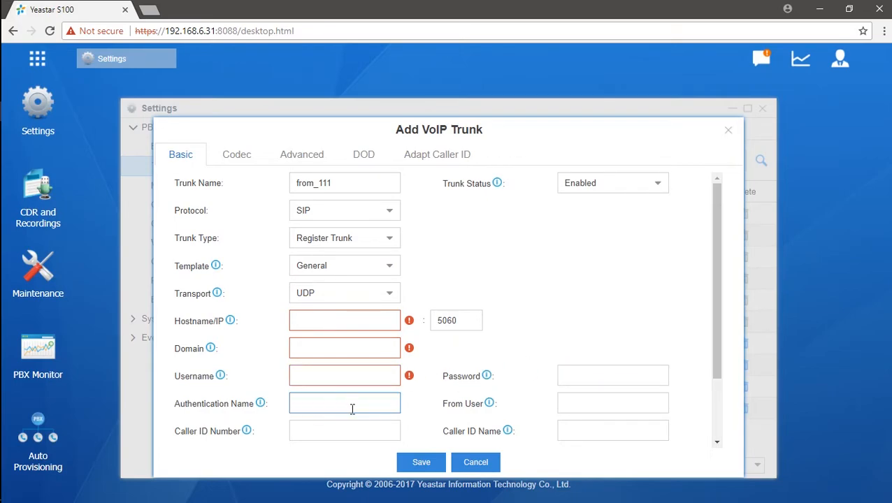
left_click(728, 131)
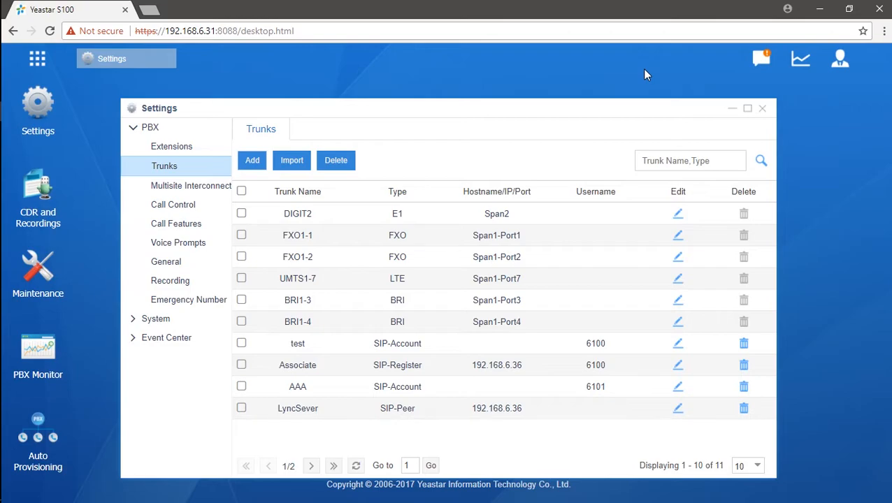
- Close the Settings window and reopen it from the desktop Settings icon
left_click(765, 110)
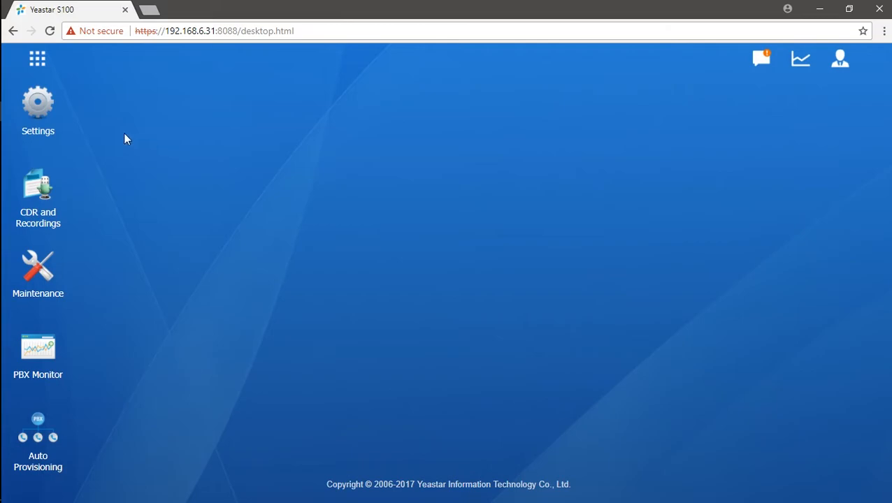
left_click(46, 112)
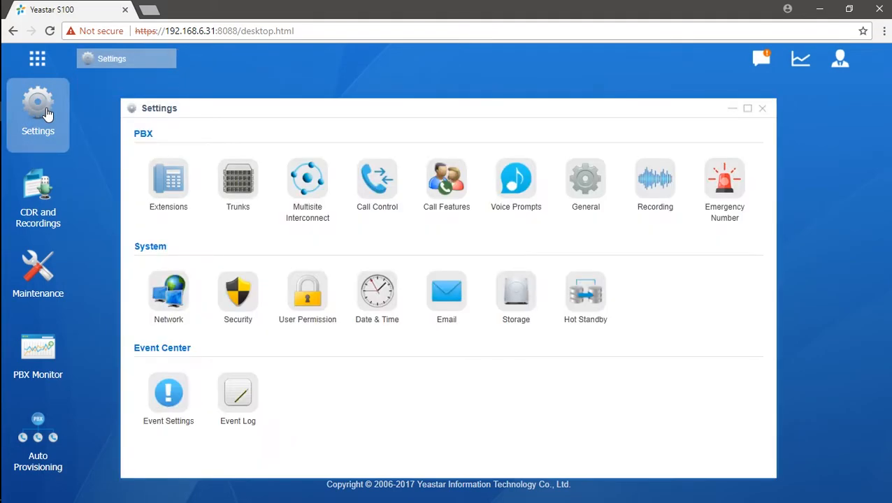
- Go to Call Control's Outbound Routes list and start adding a new route
left_click(369, 182)
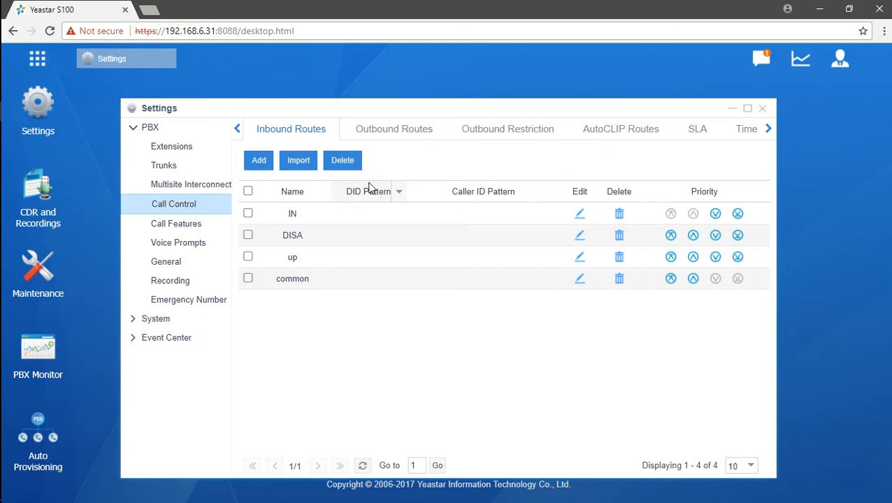
left_click(401, 141)
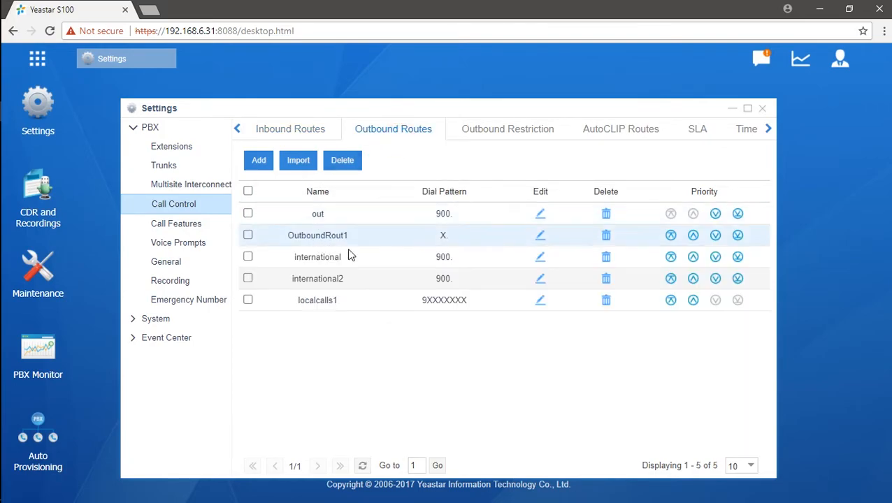
left_click(264, 166)
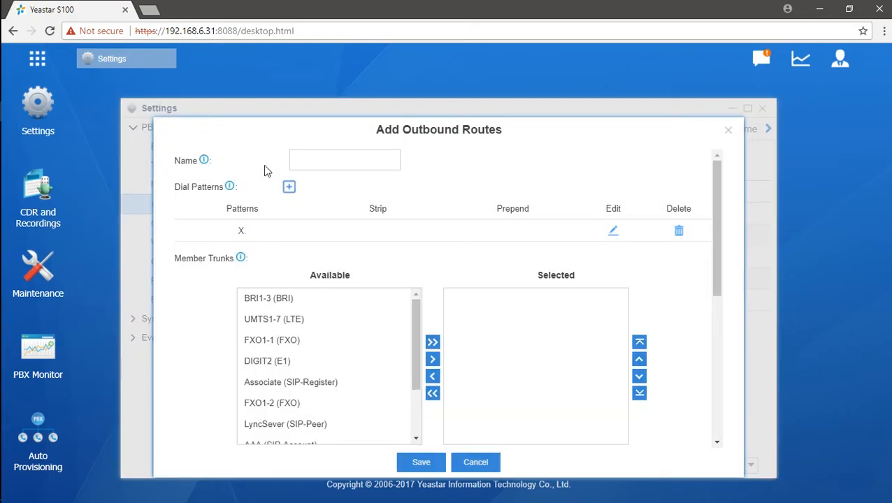
- Name the route International_sales and add trunks 111 and test as members
left_click(330, 156)
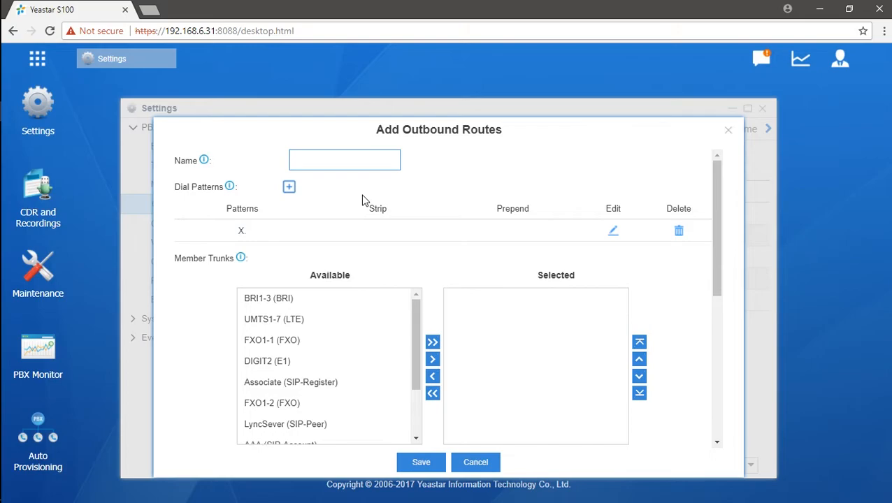
type("International_sales")
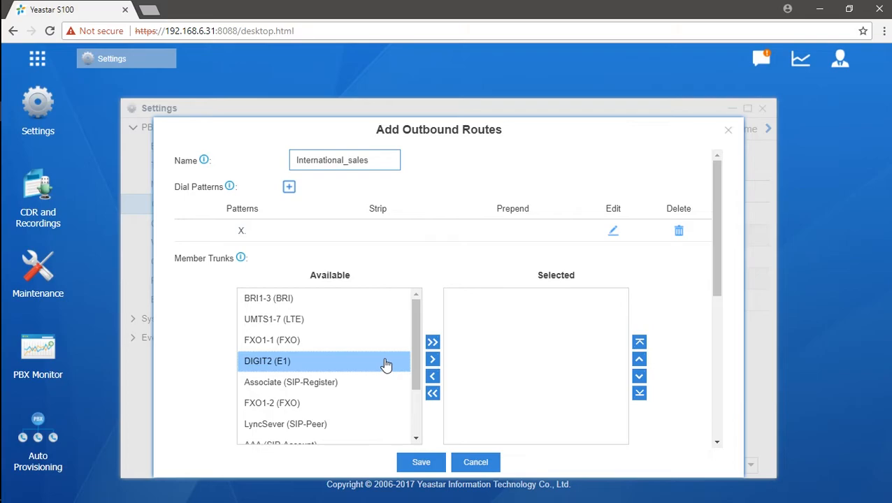
left_click(413, 342)
left_click_drag(412, 341, 409, 392)
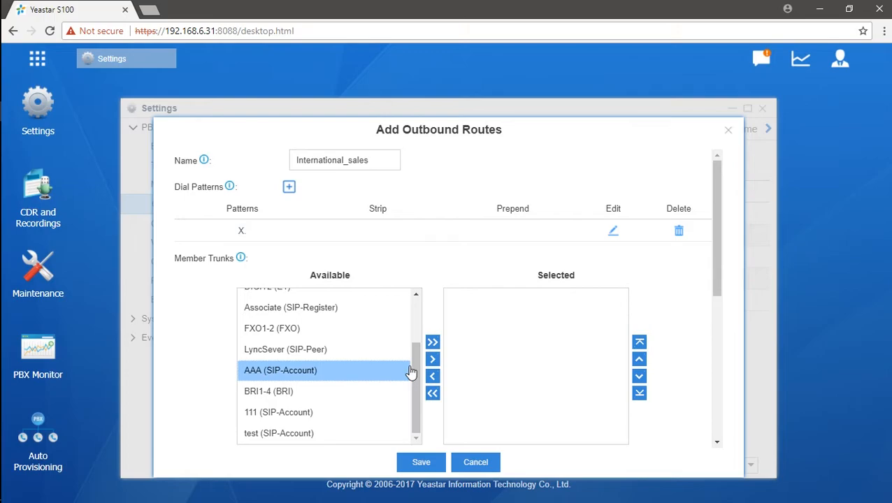
left_click(361, 417)
left_click(352, 435, "ctrl")
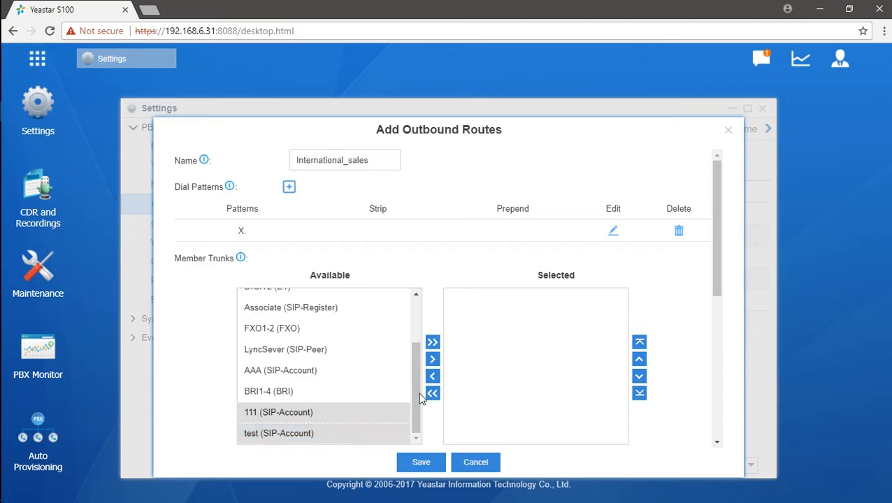
left_click(432, 360)
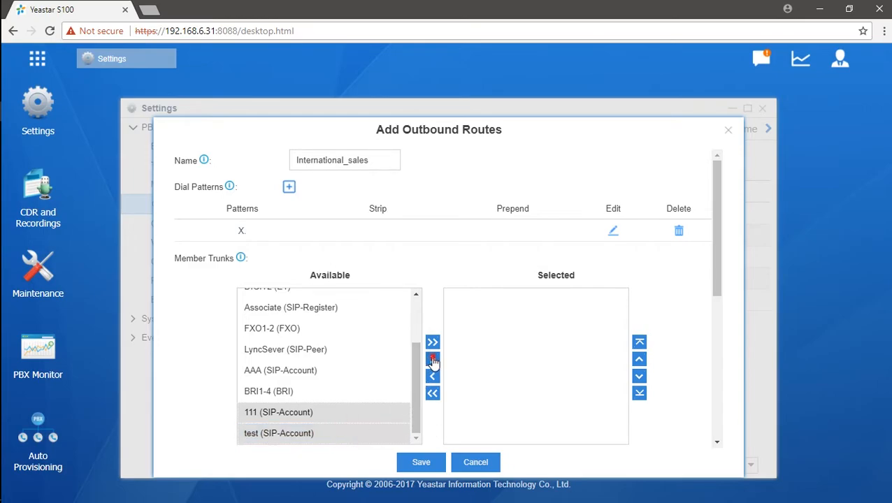
left_click(514, 369)
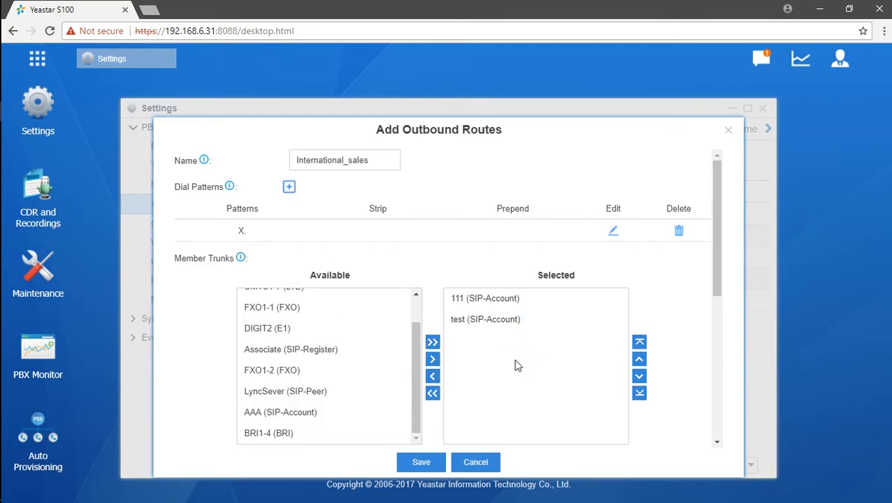
- Select the LyncSever and Associate trunks among the available trunks
scroll(514, 362, "down", 1)
left_click_drag(414, 318, 413, 301)
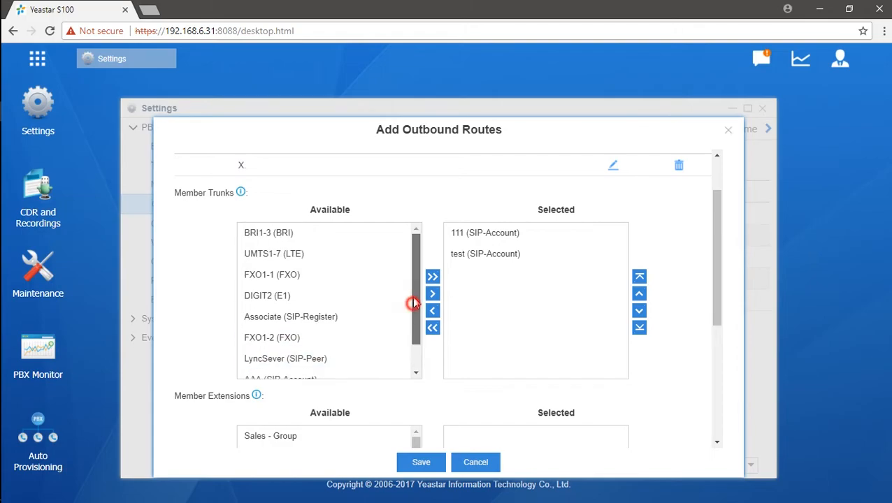
scroll(409, 339, "down", 1)
left_click(332, 319)
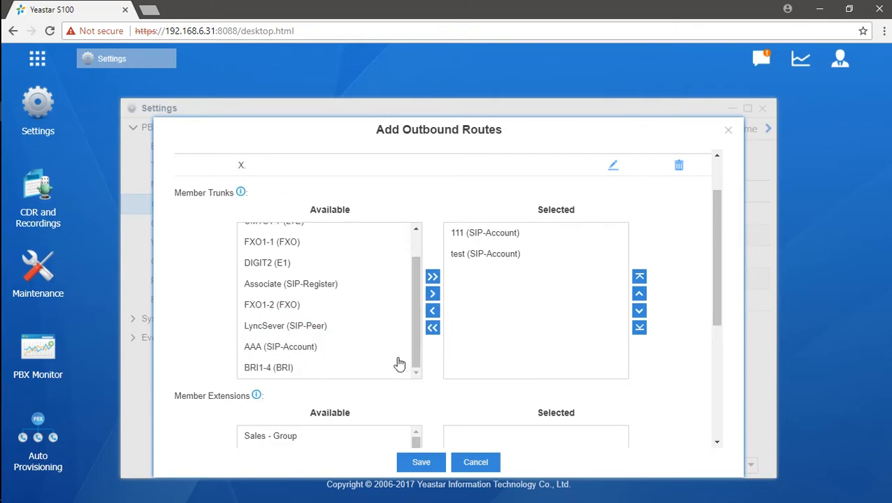
left_click(347, 287, "ctrl")
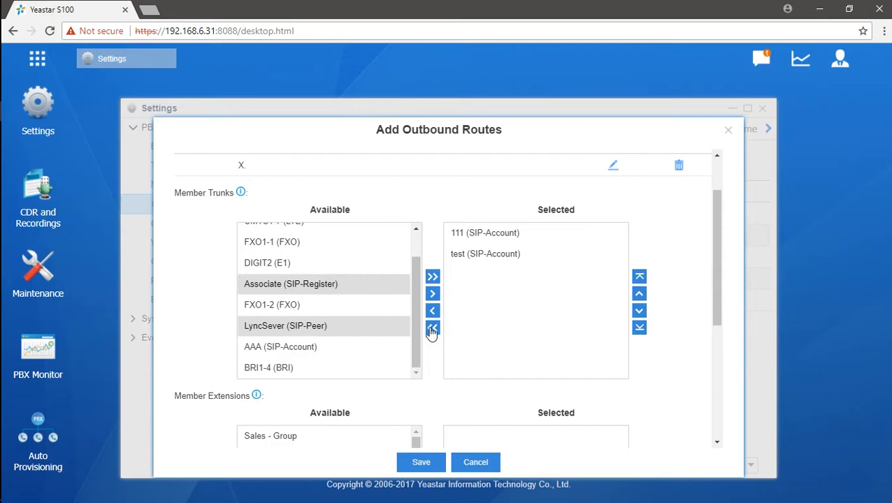
- Move Associate and LyncSever into the route's selected member trunks
left_click(432, 294)
scroll(668, 302, "down", 3)
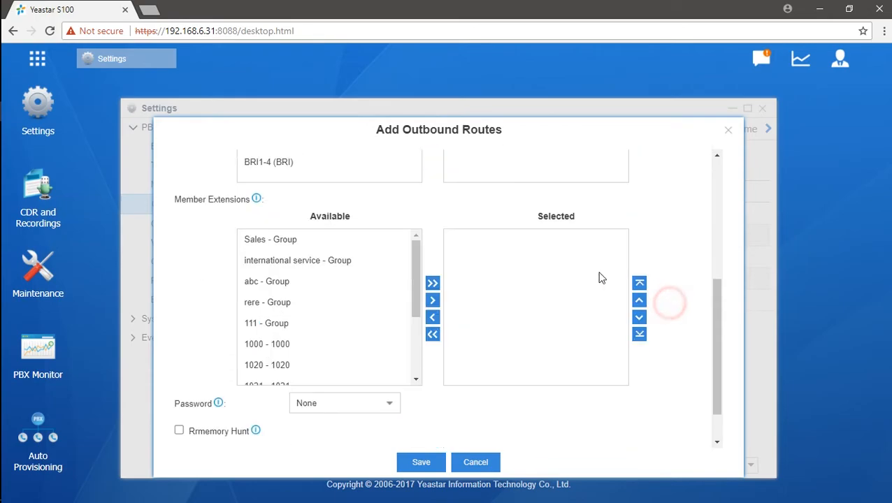
left_click(396, 269)
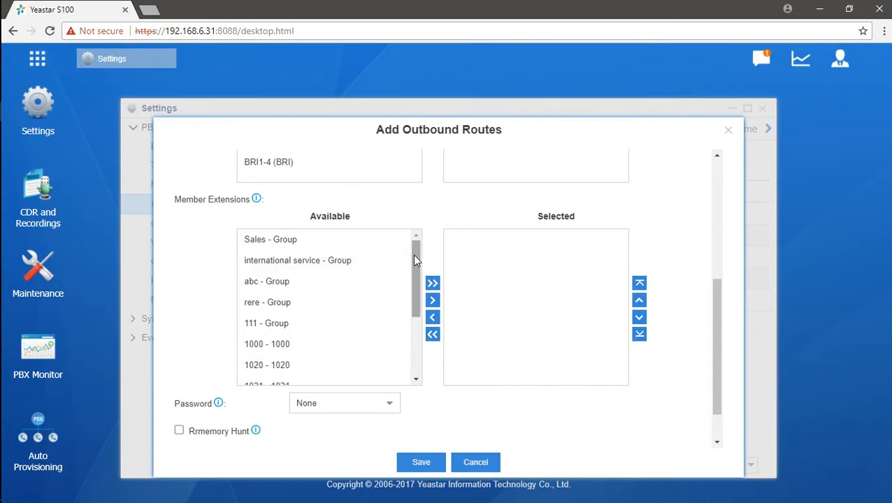
left_click_drag(413, 255, 411, 274)
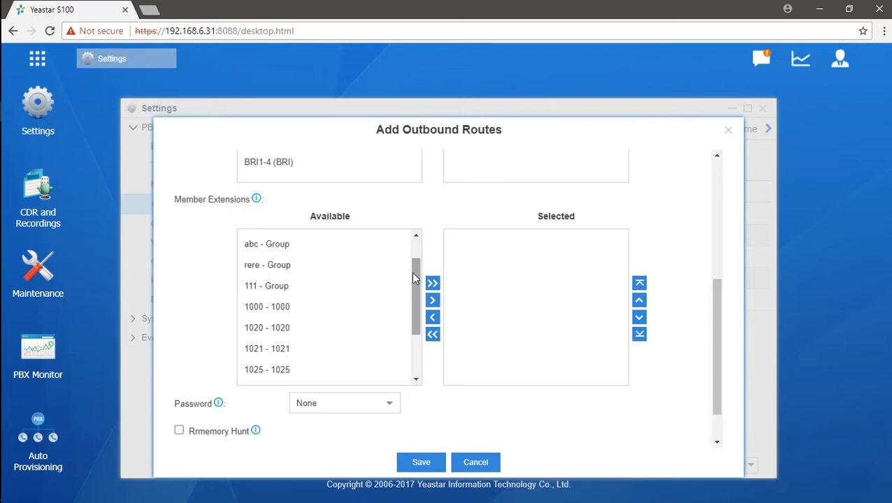
- Add extensions 1000, 1020, 1021 and 1025 as member extensions of the route
left_click(337, 324)
left_click(338, 310)
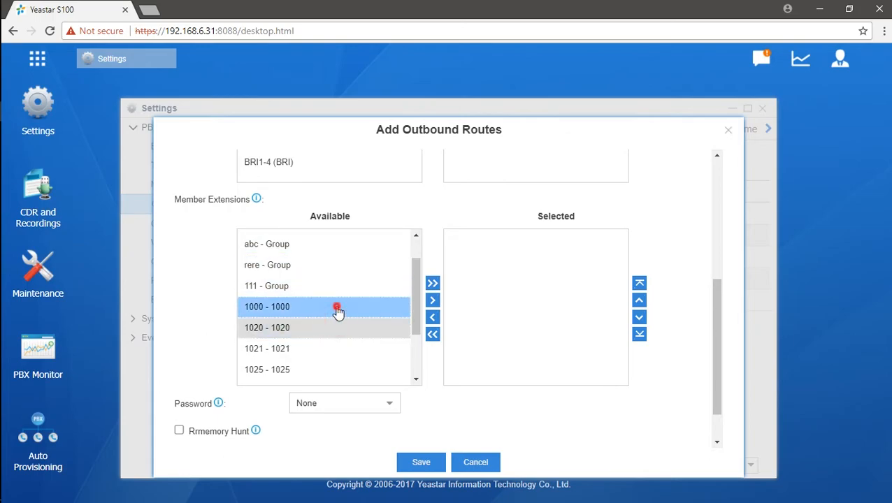
left_click(318, 350)
left_click(318, 370)
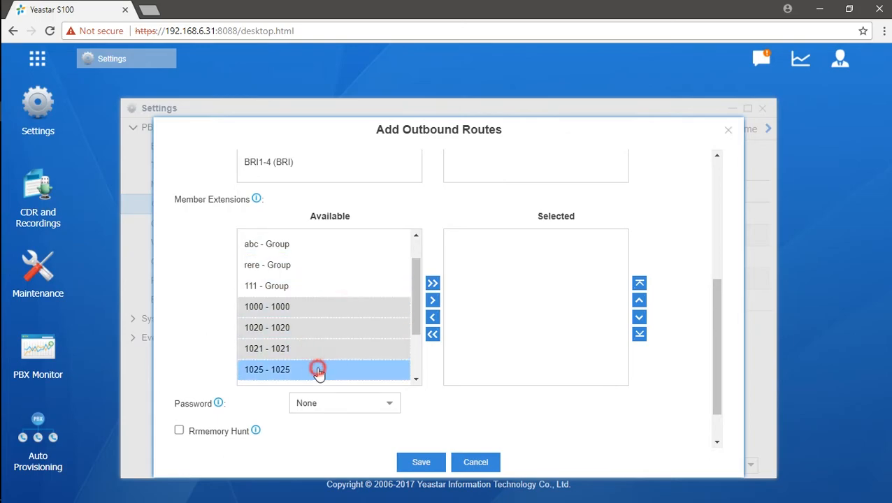
left_click(432, 300)
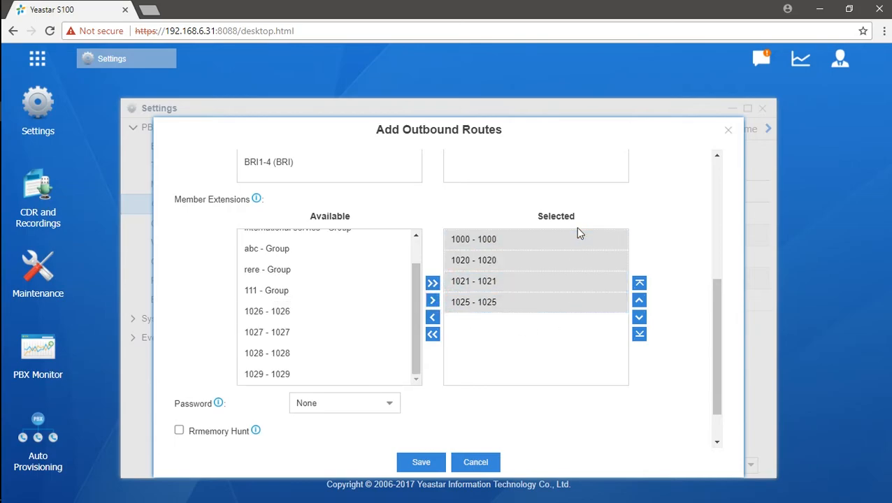
left_click(564, 352)
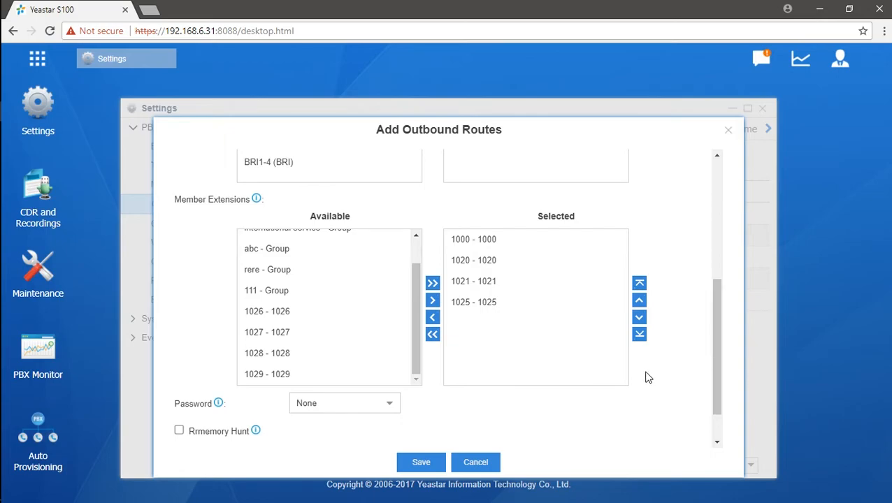
scroll(646, 356, "up", 5)
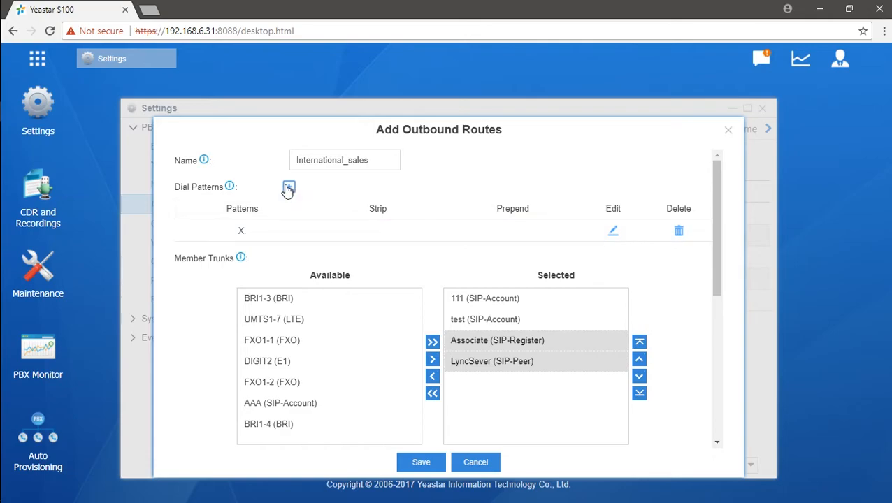
- Replace the X. dial pattern with 9
left_click(241, 230)
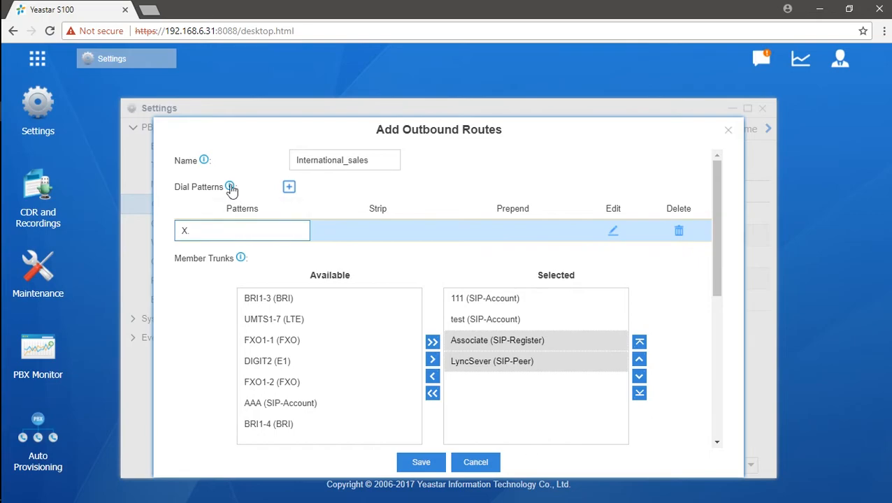
left_click(230, 230)
key("BackSpace")
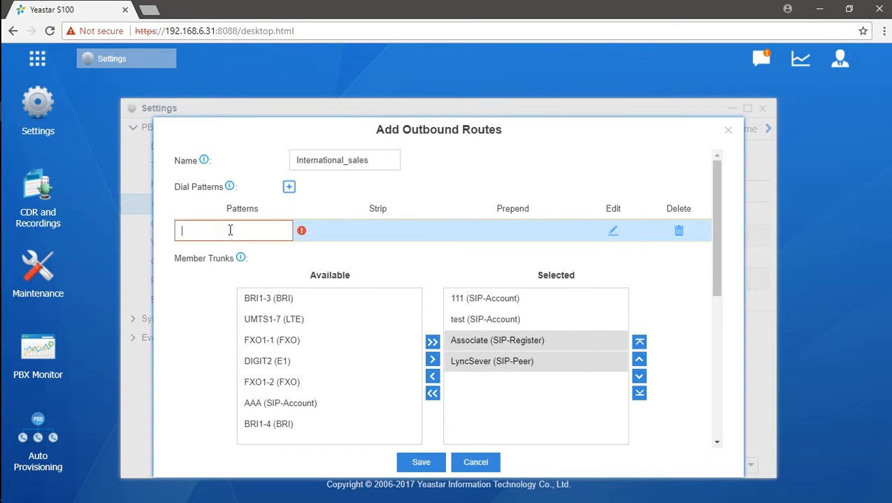
type("9")
type(".")
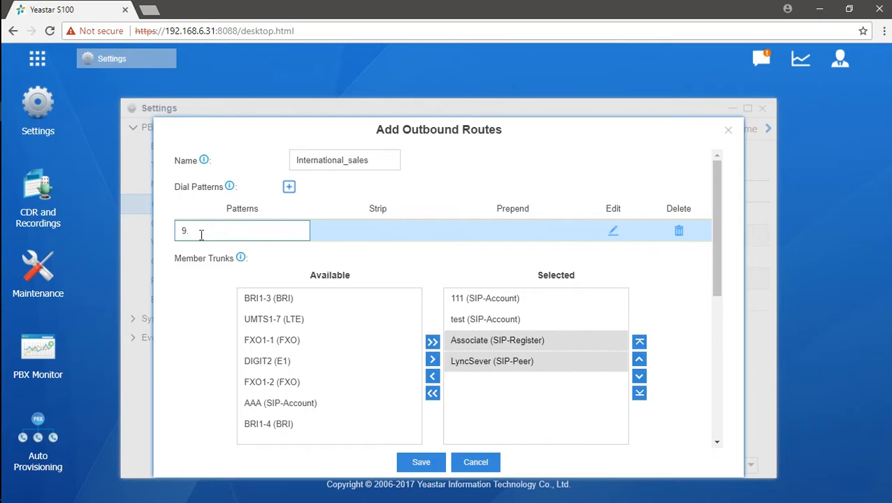
mouse_move(230, 190)
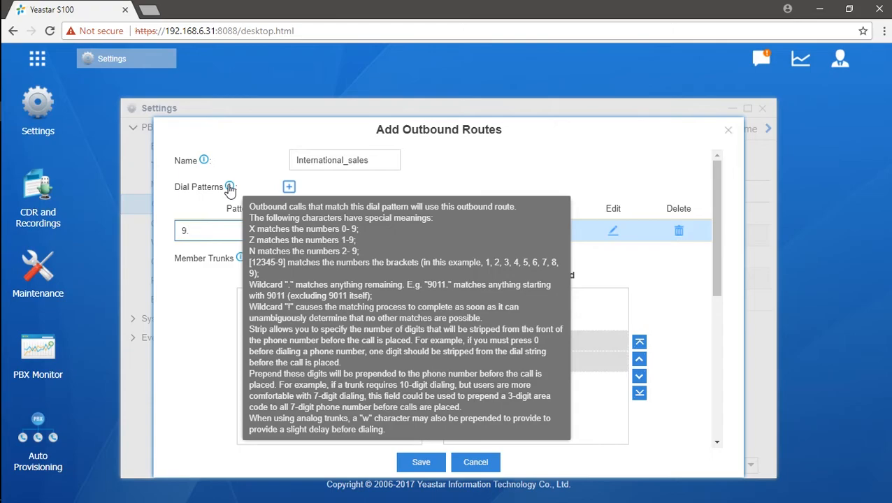
left_click(194, 198)
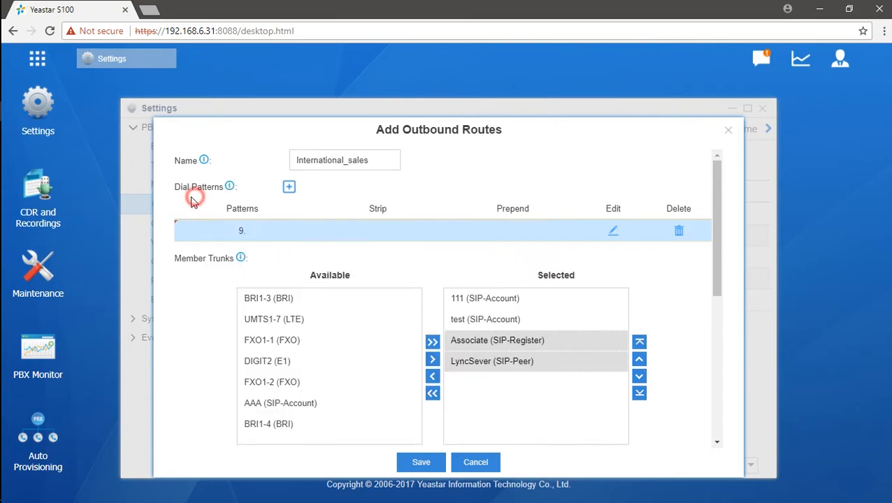
- Change the dial pattern from 9. to 900
left_click(272, 231)
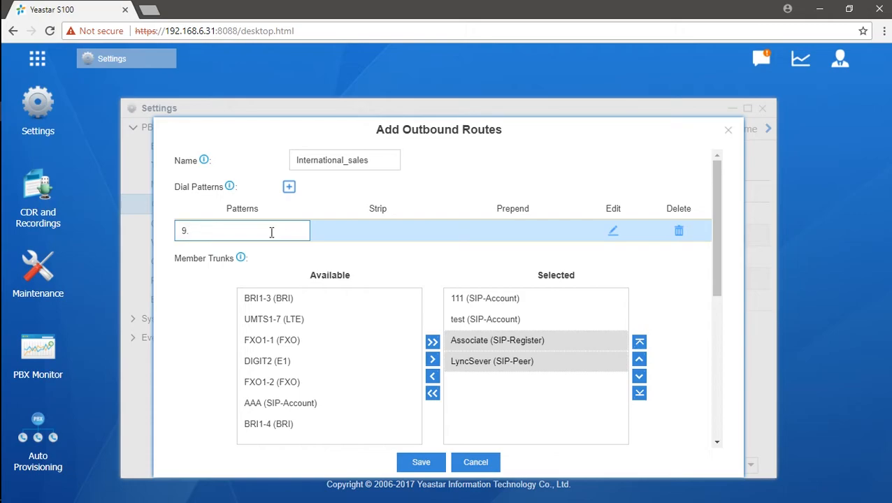
key("BackSpace")
type("00")
type(".")
left_click(336, 265)
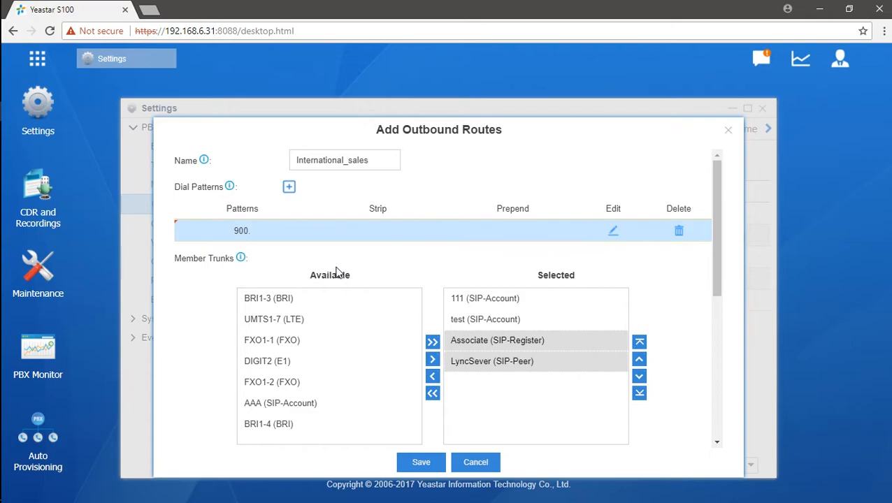
- Set the Strip value for the 900. pattern to 1 digit
left_click(247, 238)
left_click(183, 231)
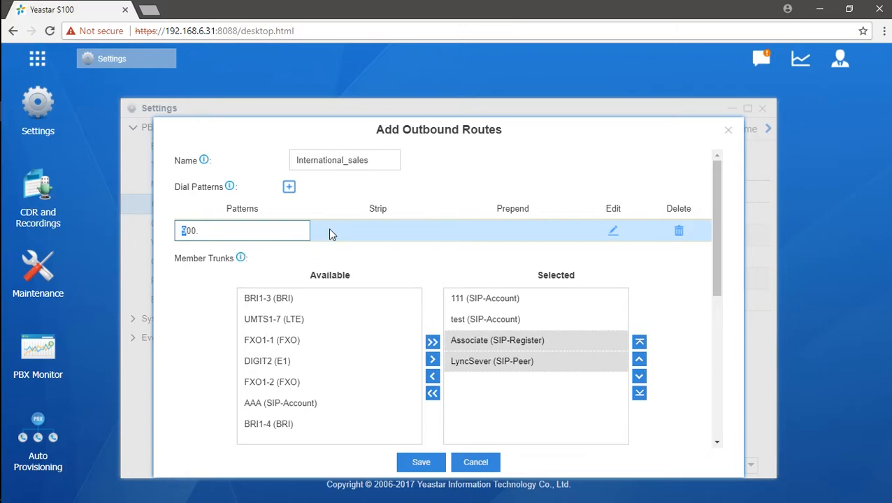
left_click(365, 231)
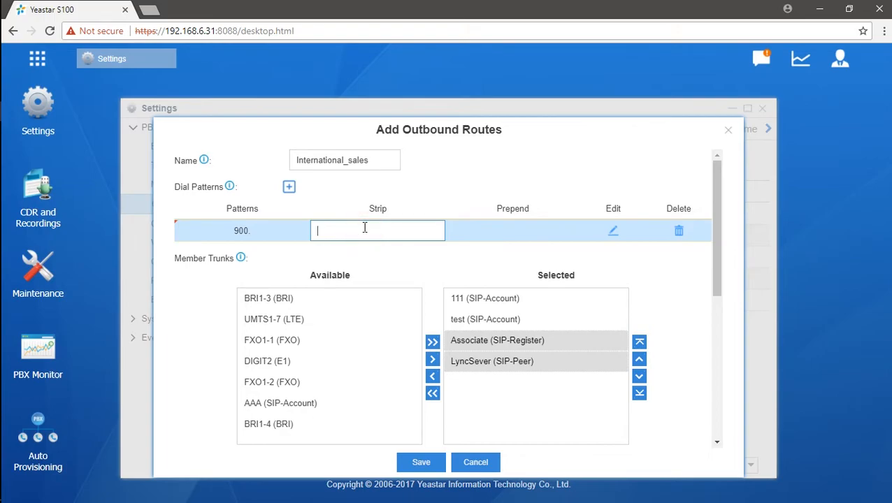
type("1")
left_click(402, 252)
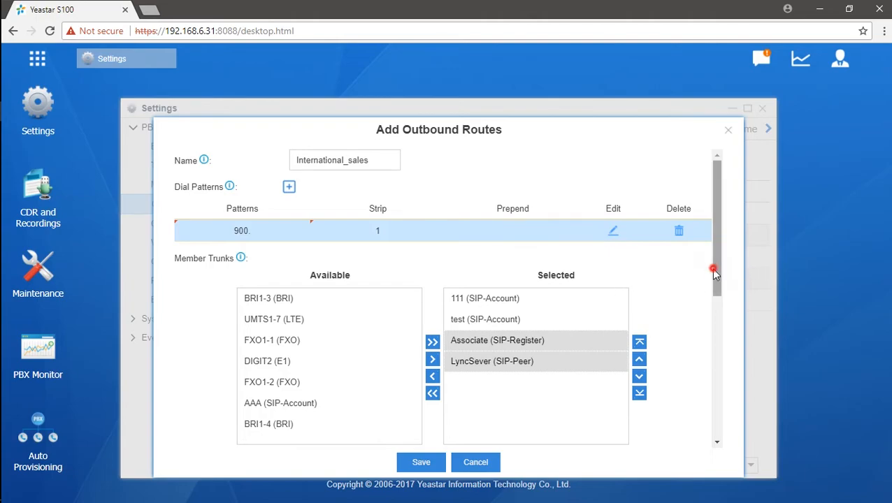
- Review member extensions 1000, 1020, 1021 and 1025, then scroll down to the Password setting
left_click_drag(713, 268, 706, 399)
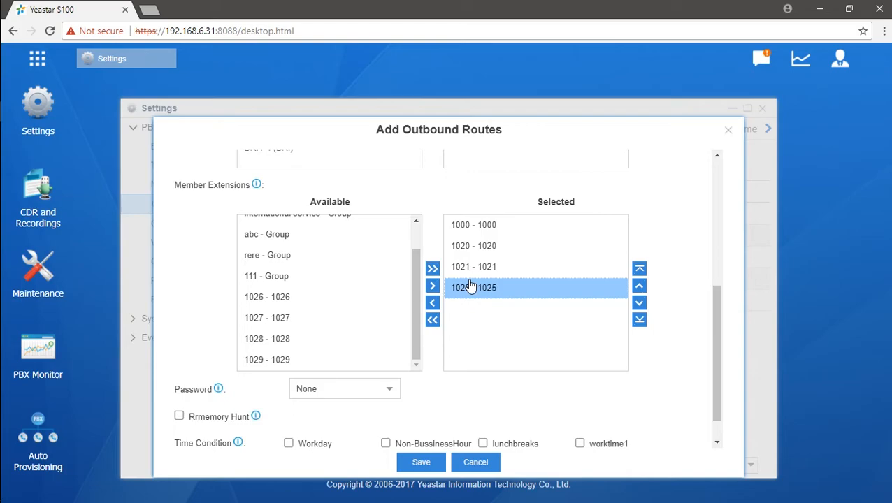
left_click_drag(713, 299, 712, 159)
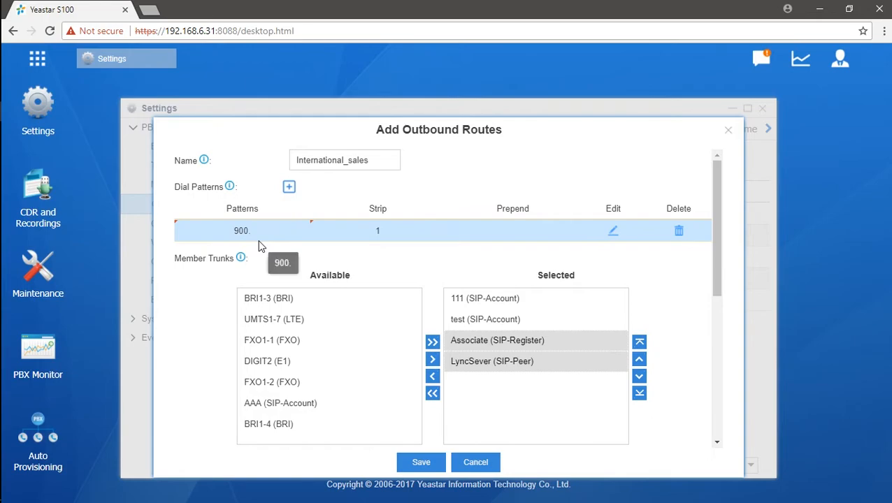
left_click(720, 257)
left_click_drag(719, 257, 690, 430)
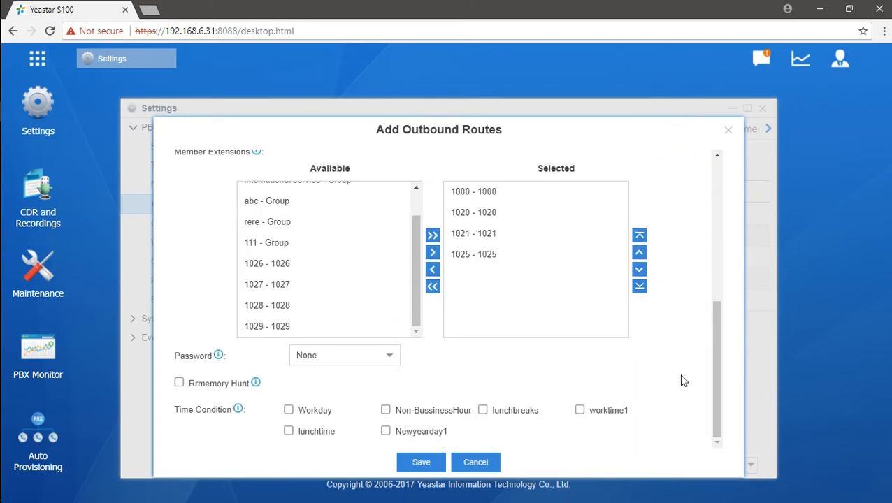
left_click(615, 378)
scroll(556, 315, "up", 3)
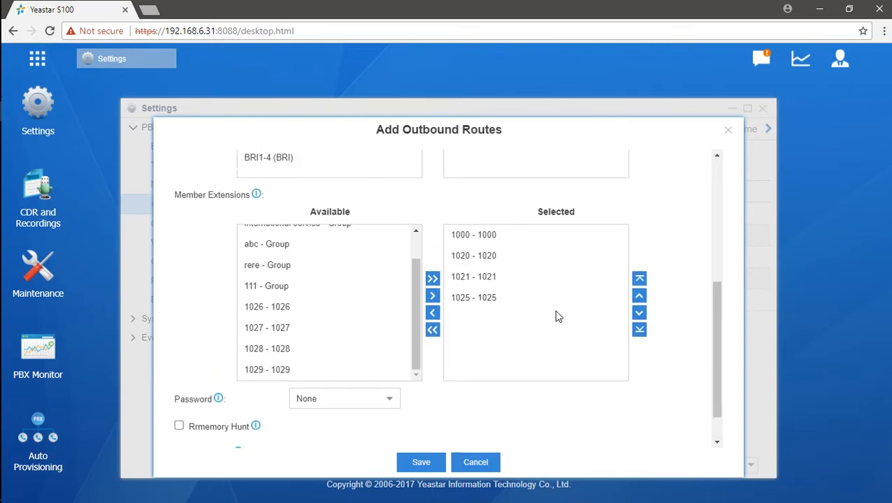
left_click(478, 322)
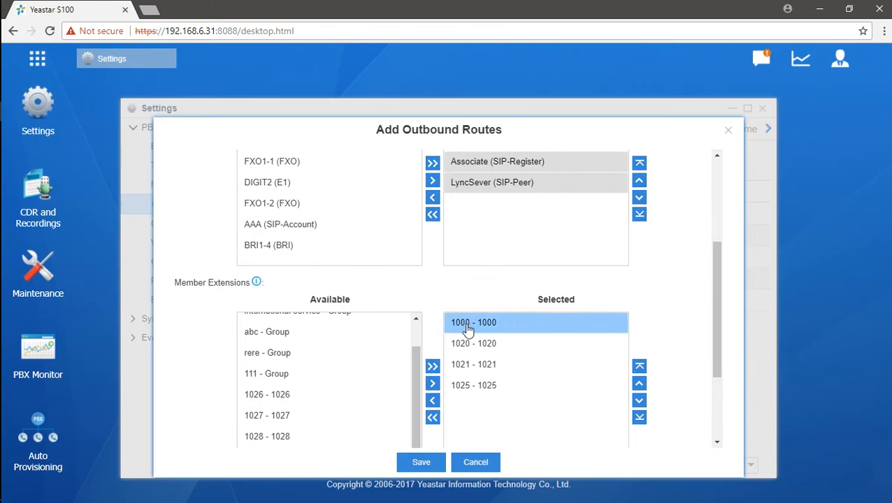
left_click(479, 366)
left_click(482, 344)
left_click(470, 390)
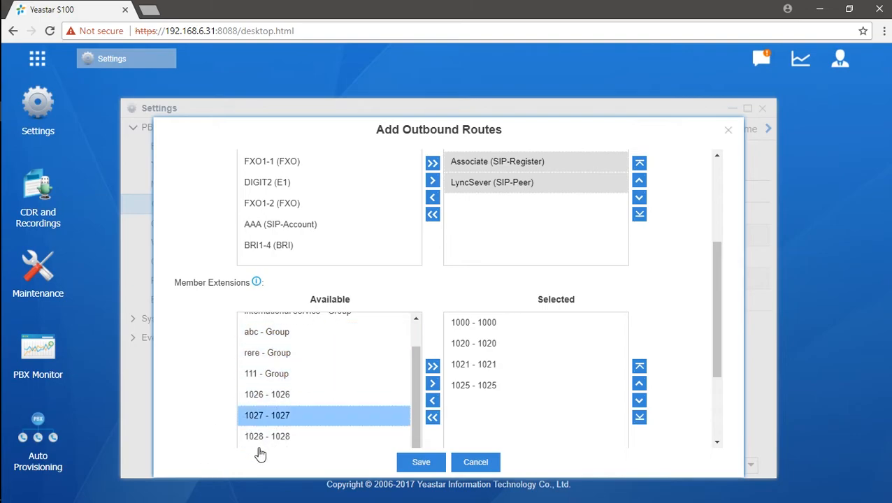
scroll(291, 382, "down", 1)
scroll(292, 383, "down", 1)
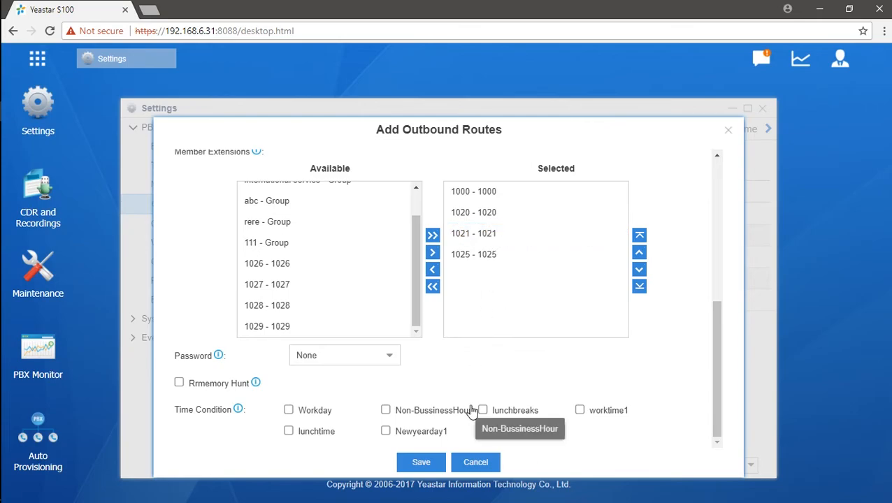
- Set the route's password to Single Pin and enter a PIN
left_click(393, 358)
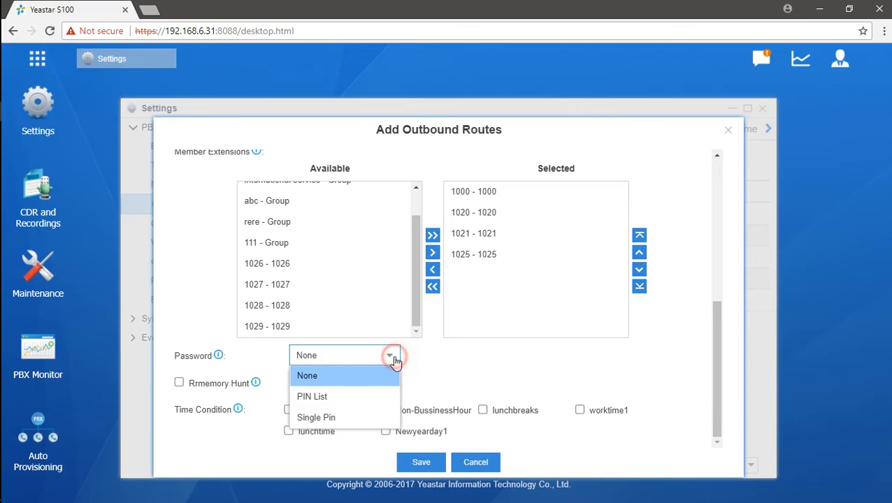
left_click(356, 418)
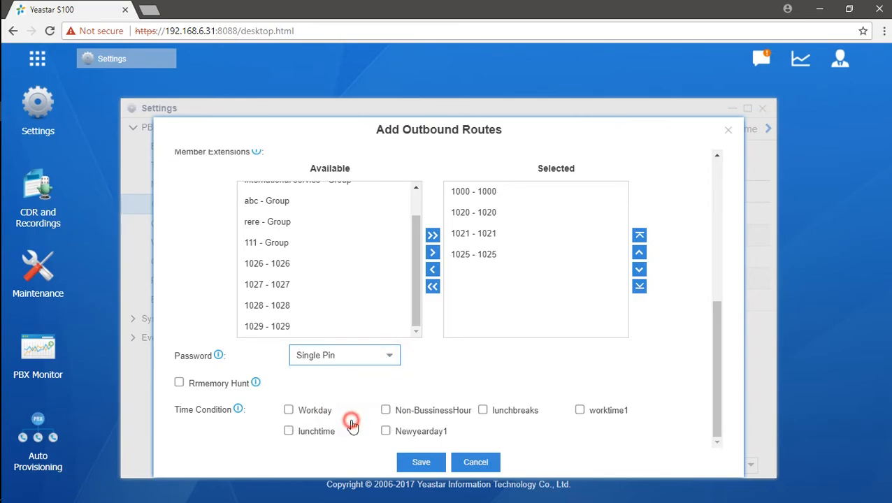
left_click(480, 357)
type("123")
left_click(552, 374)
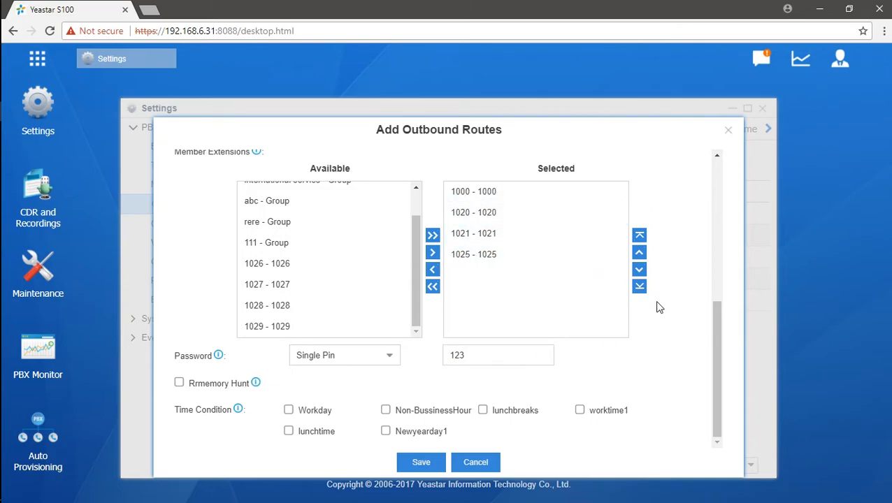
- Switch the password to PIN List and choose the international1 list
left_click(396, 359)
left_click(361, 404)
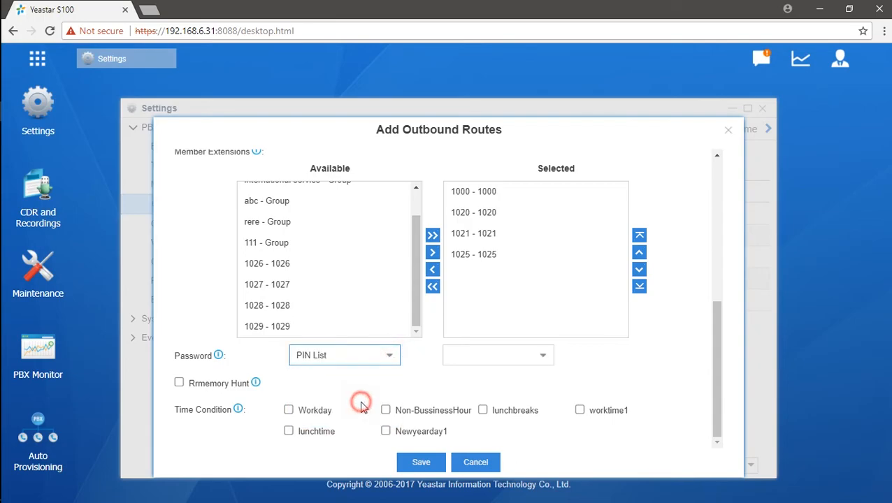
left_click(542, 356)
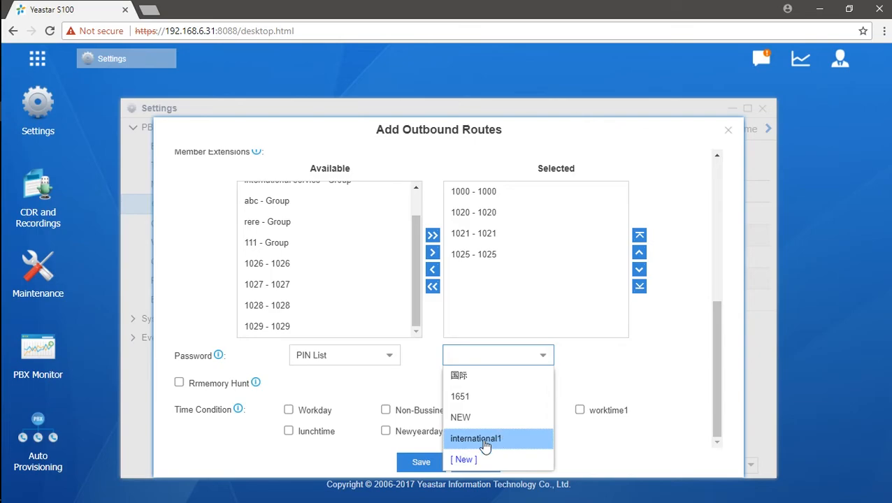
left_click(485, 442)
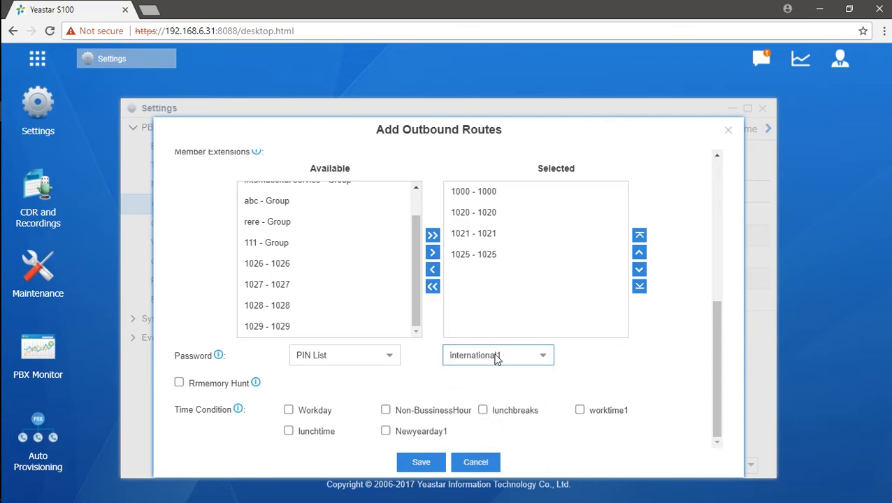
left_click(541, 357)
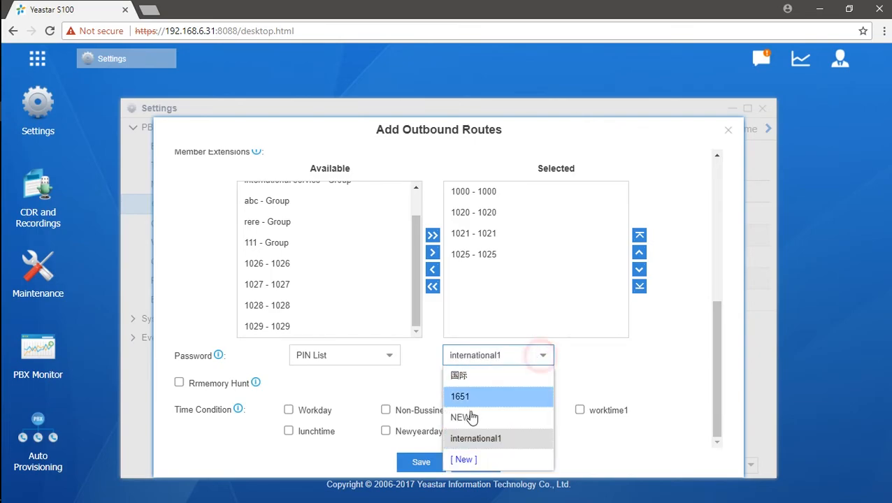
- Create and save a new PIN list named www holding three PINs
left_click(484, 461)
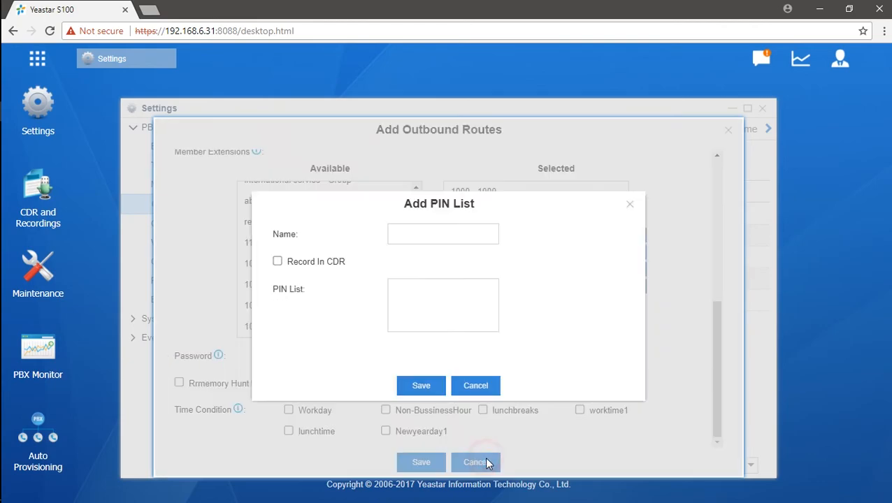
left_click(460, 235)
type("www")
left_click(448, 293)
type("123")
key("Return")
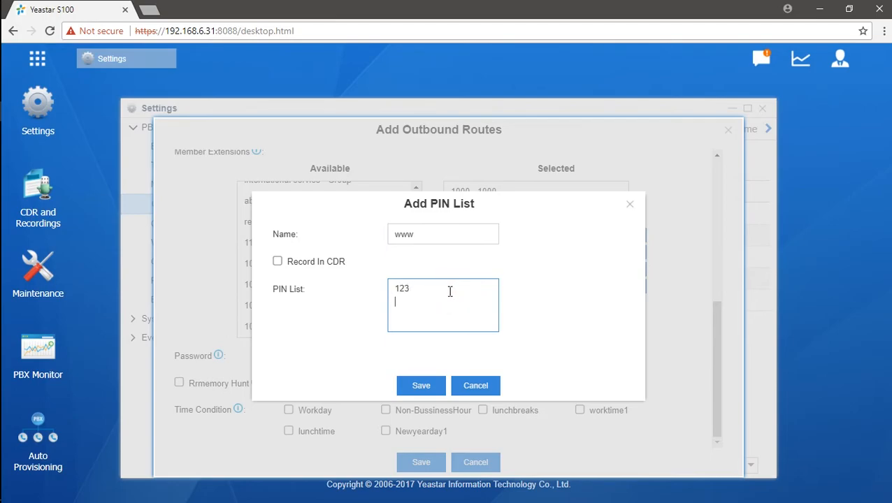
type("222")
key("Return")
type("444")
left_click(421, 386)
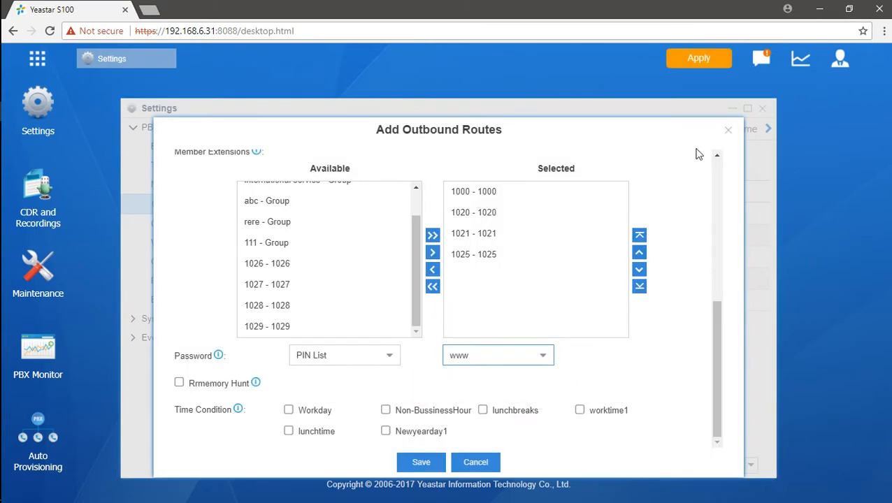
- Apply the pending PIN list change and return to the top of the International_sales route form
left_click(702, 63)
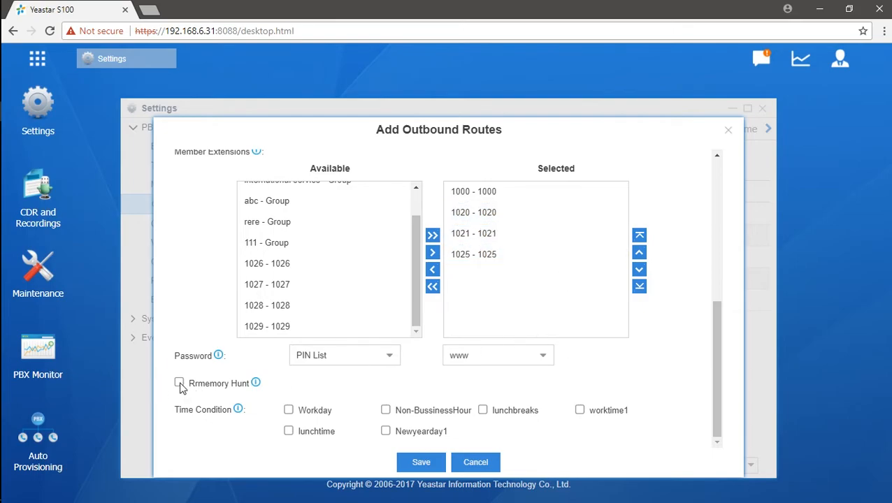
mouse_move(256, 385)
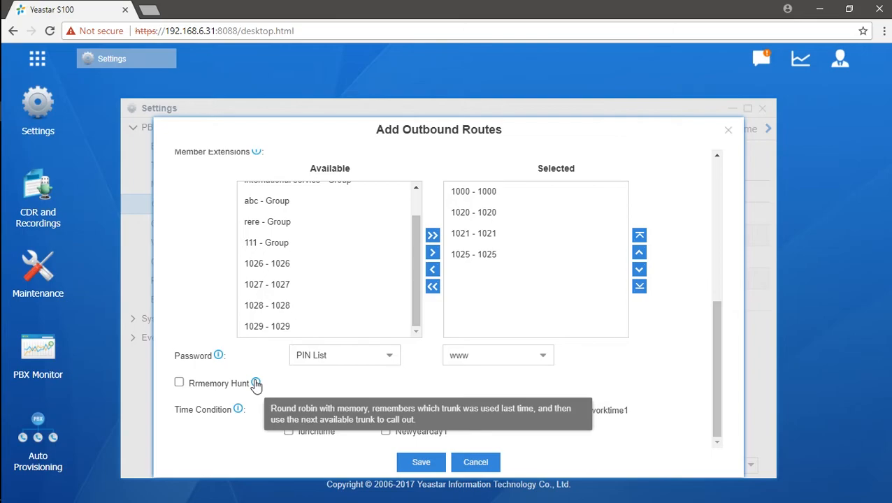
scroll(256, 386, "up", 5)
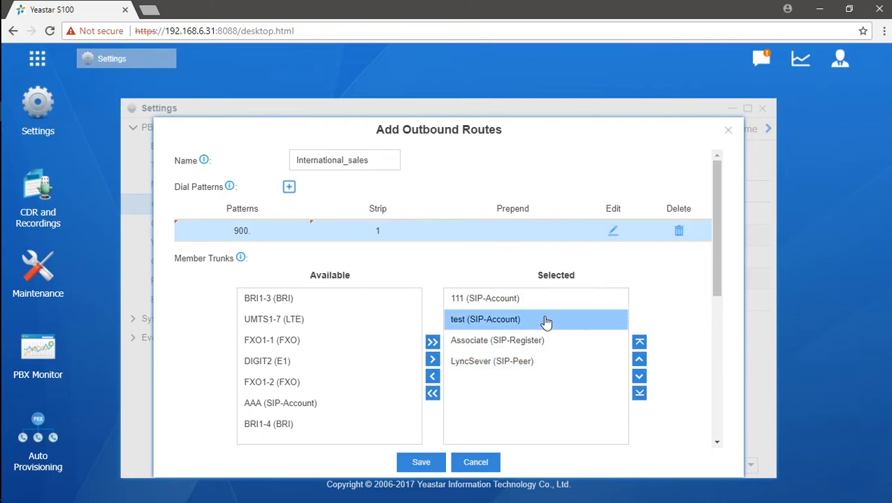
- Reorder the selected trunks to Associate, LyncSever, 111, test
left_click(562, 369)
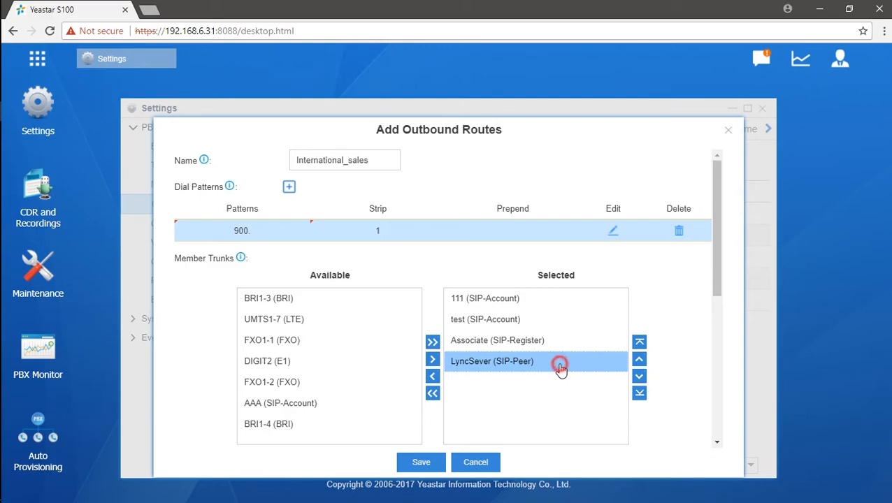
left_click(638, 360)
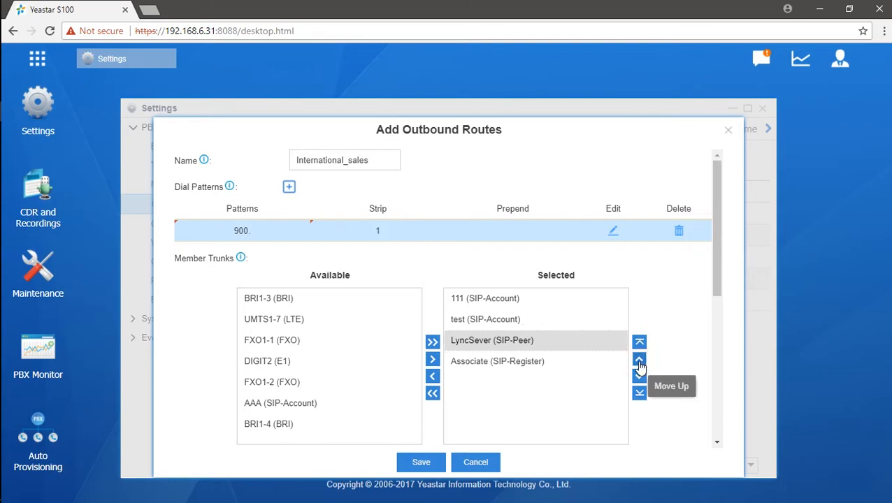
left_click(638, 361)
left_click(639, 360)
left_click(568, 369)
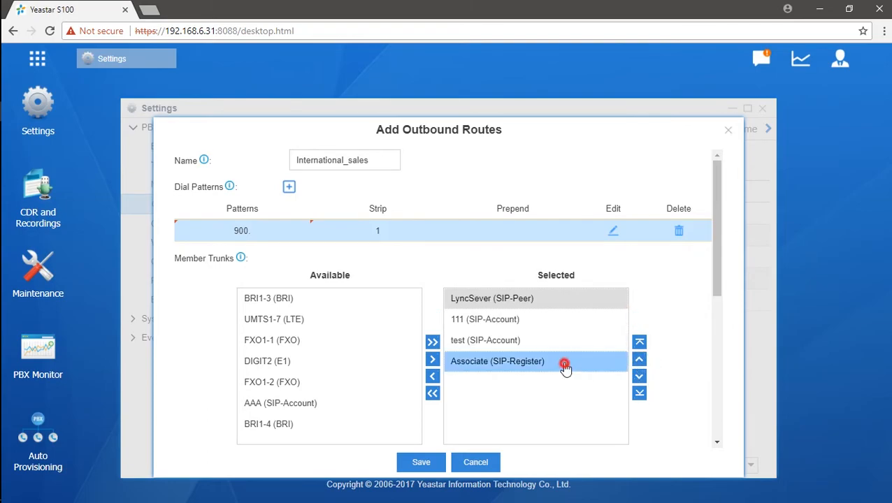
left_click(638, 341)
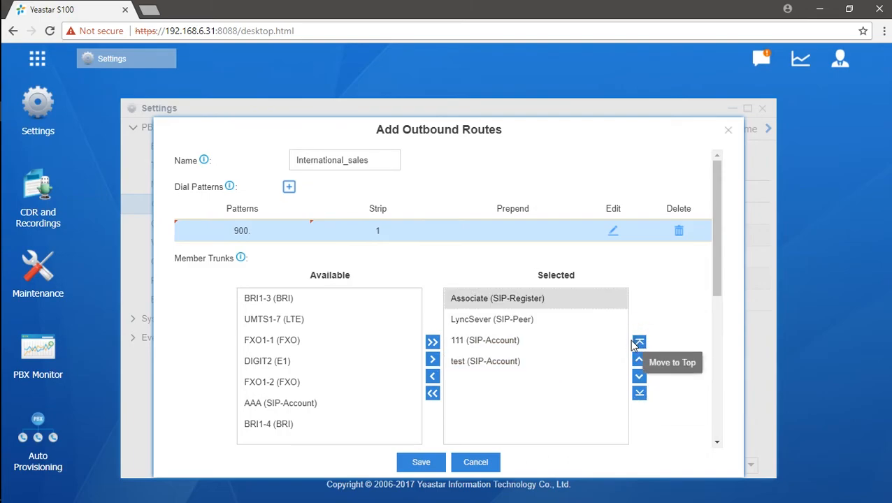
left_click(594, 386)
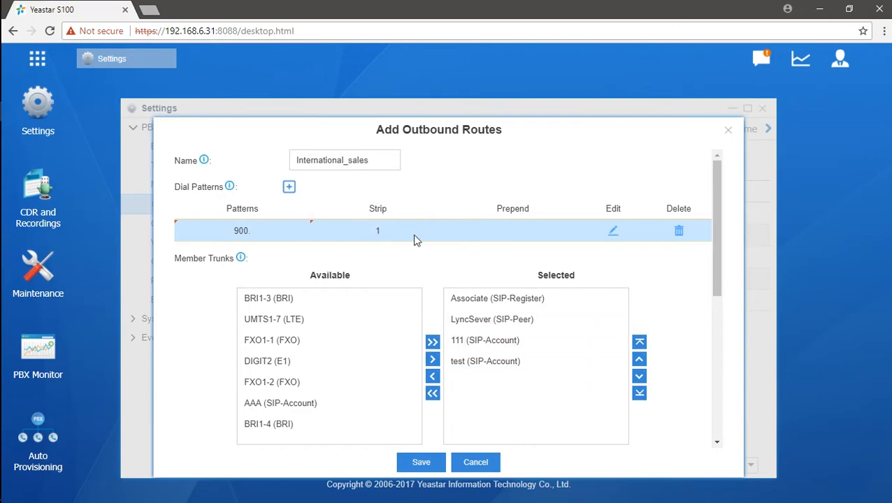
left_click(516, 301)
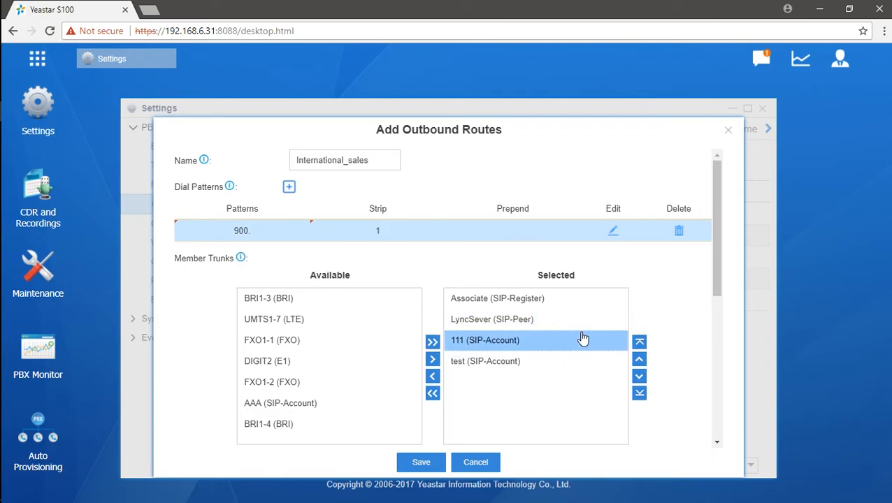
- Enable Rrmemory Hunt for International_sales and check the Associate and LyncSever trunks
scroll(583, 339, "down", 5)
left_click(178, 382)
scroll(552, 386, "up", 10)
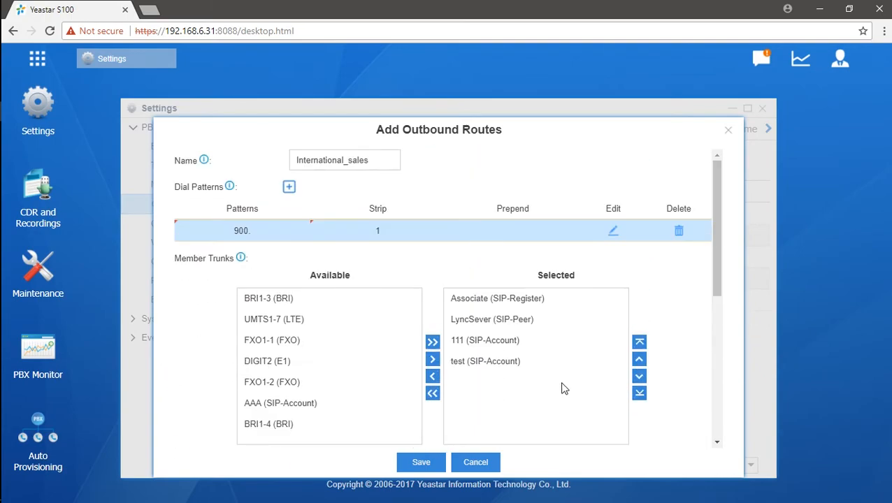
left_click(555, 302)
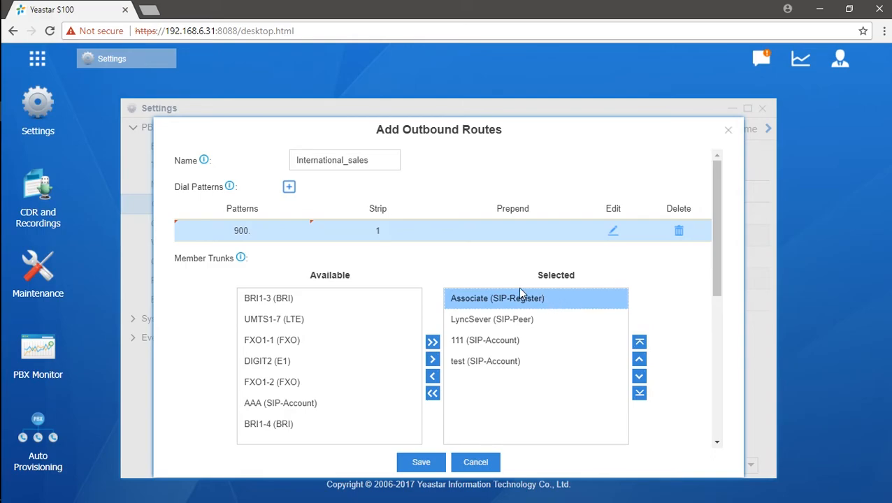
left_click(505, 321)
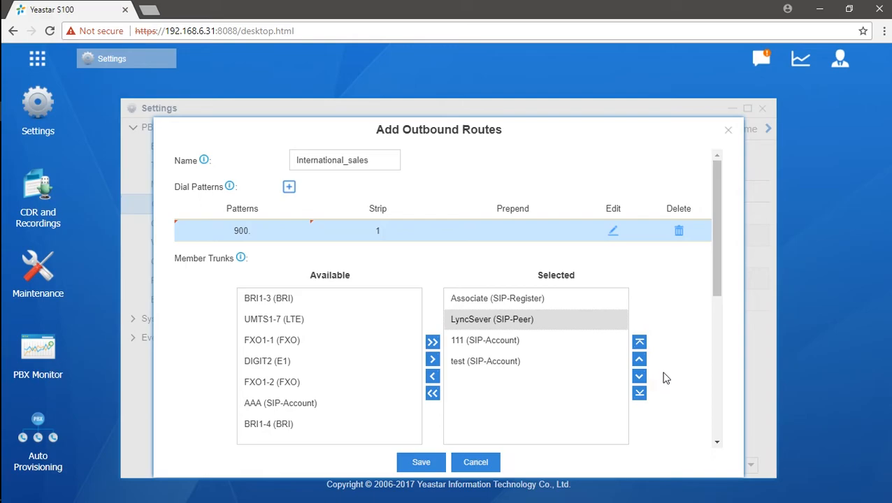
scroll(691, 324, "down", 5)
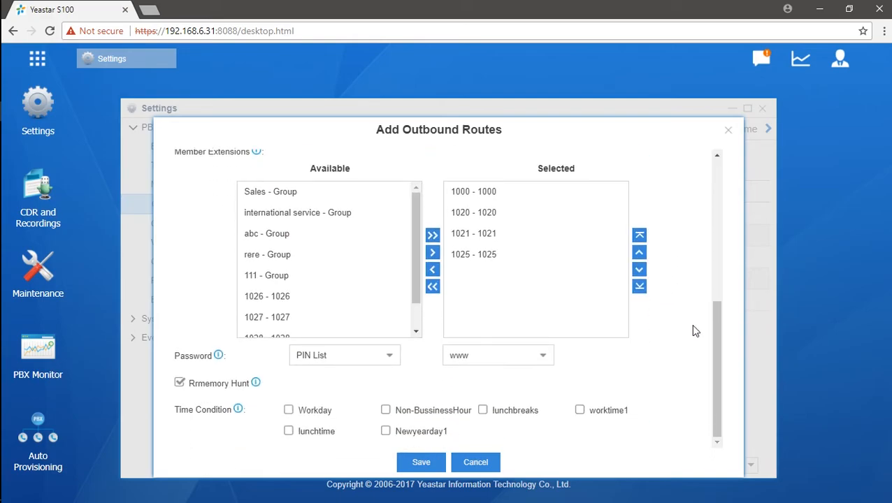
- Save and apply International_sales with dial pattern 900., then show the Inbound Routes list
left_click(424, 464)
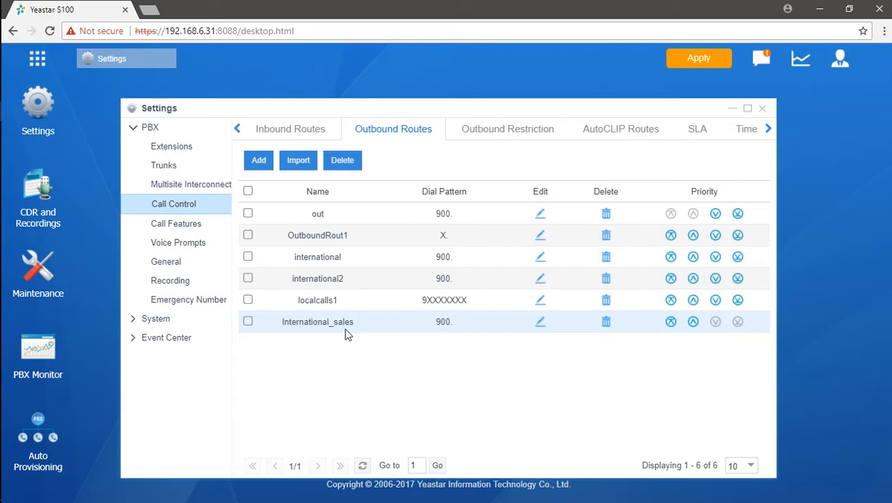
left_click(695, 65)
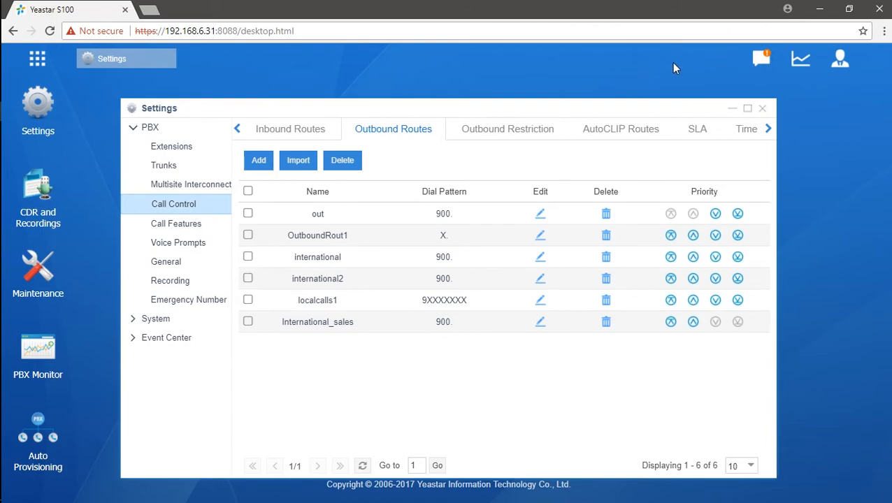
left_click(313, 139)
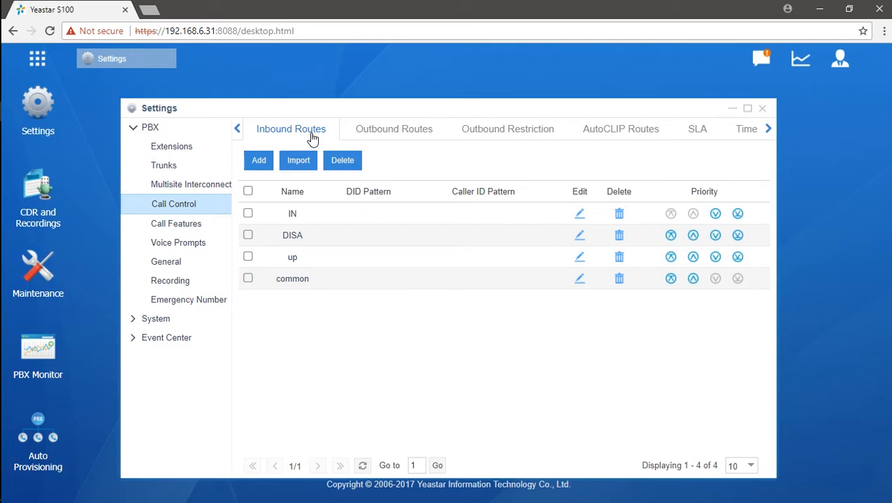
- Add a new inbound route named 'in'
left_click(256, 162)
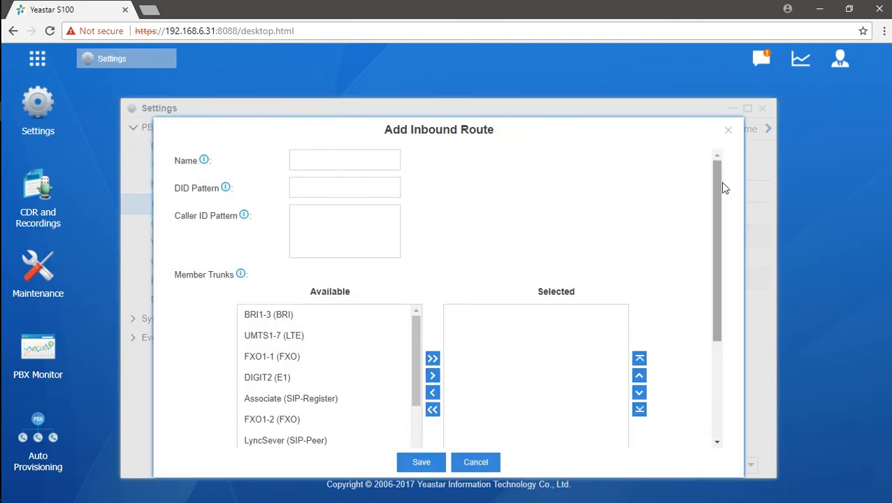
left_click(378, 159)
type("in")
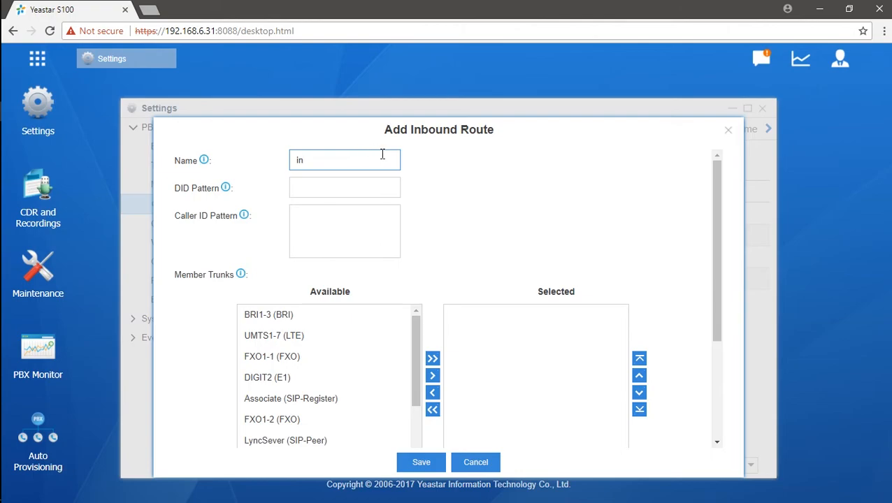
- Make FXO1-2 (FXO) the only member trunk of route 'in'
scroll(438, 207, "down", 1)
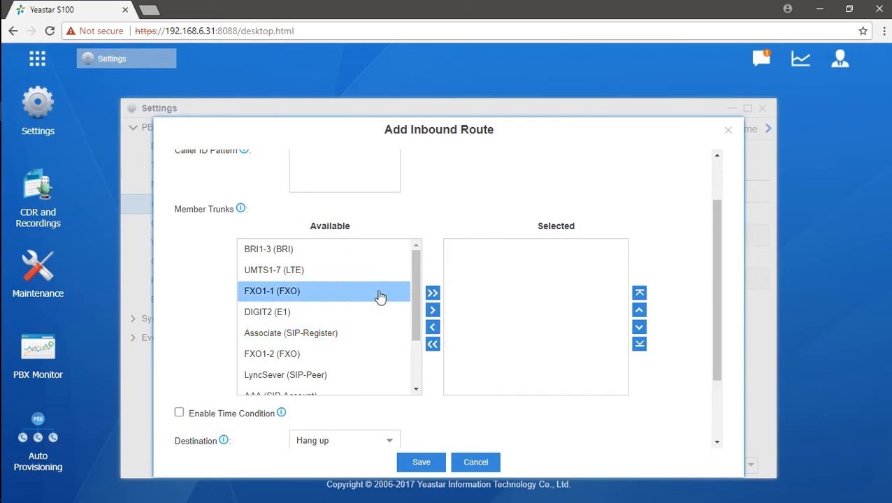
left_click(433, 294)
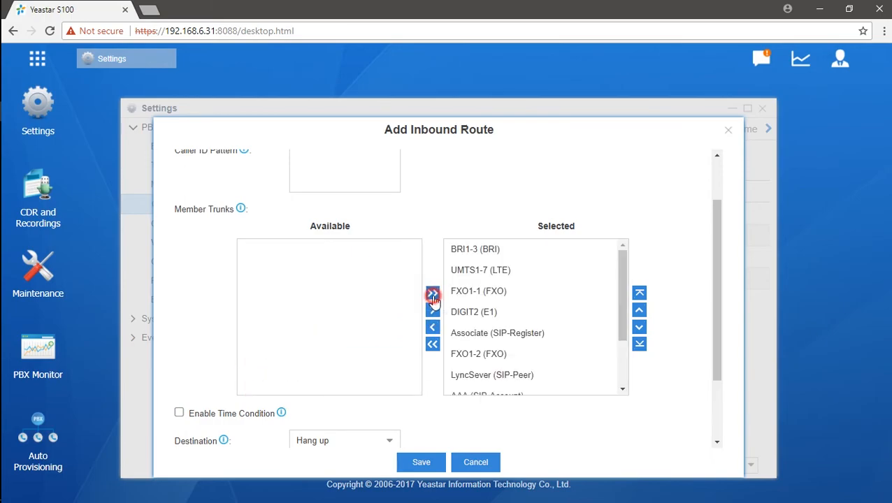
left_click(433, 344)
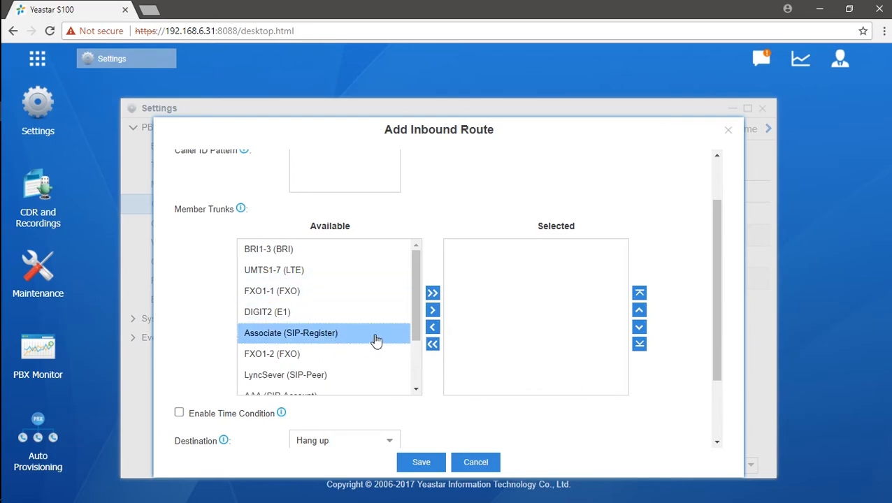
left_click_drag(413, 292, 412, 343)
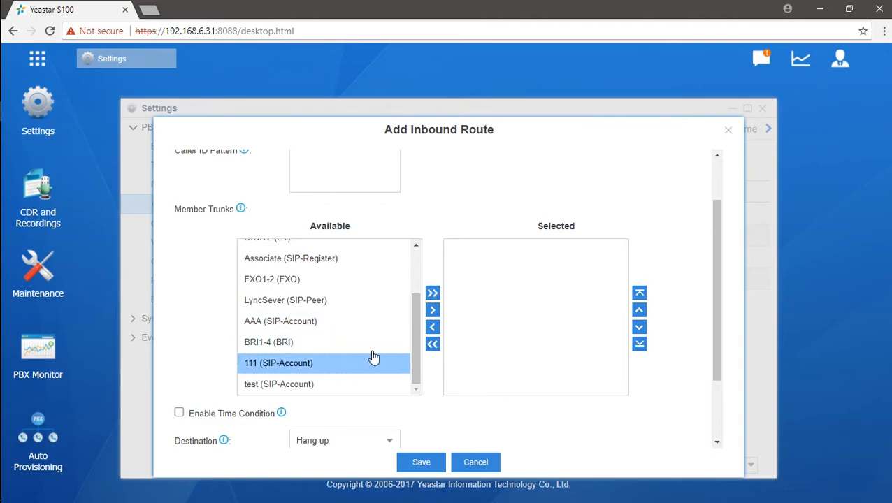
left_click(341, 283)
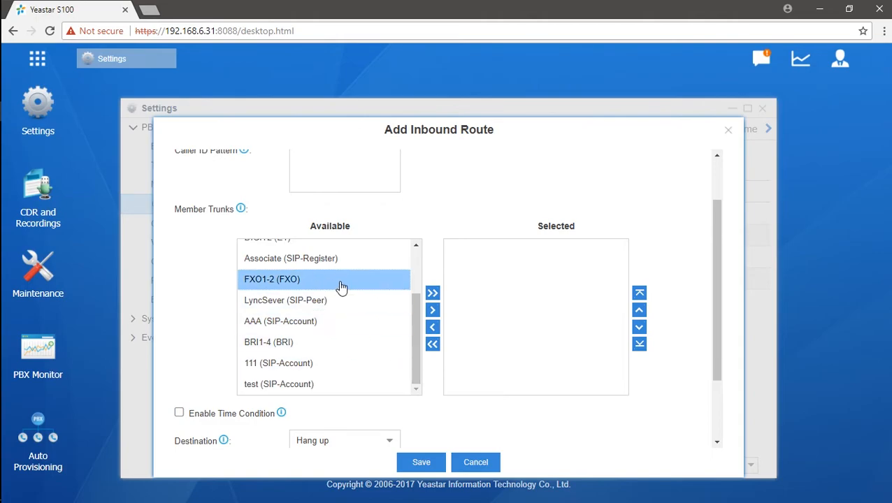
left_click(432, 310)
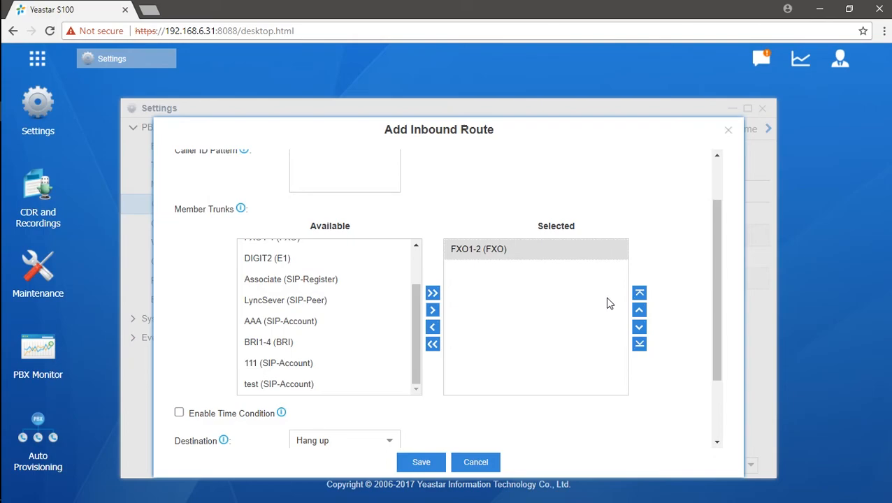
- Set the inbound route's destination to Extension 1000 - 1000
scroll(468, 219, "up", 2)
scroll(529, 233, "down", 2)
scroll(521, 231, "up", 2)
scroll(480, 231, "down", 5)
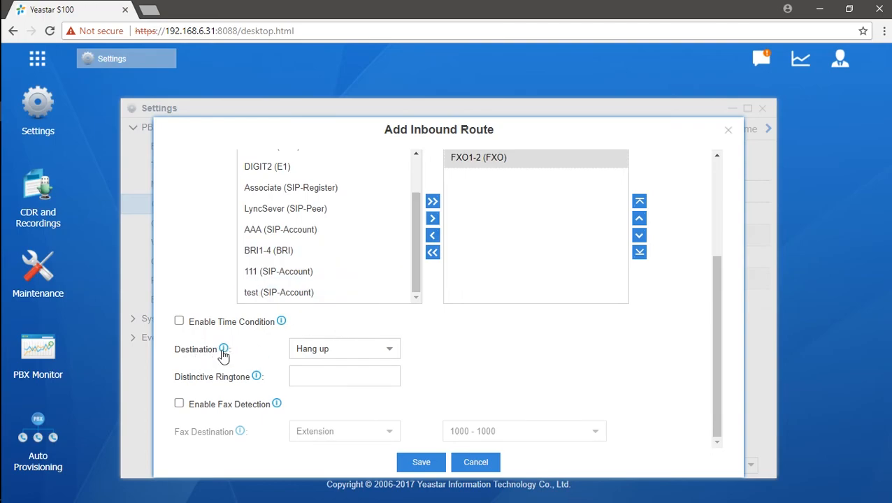
left_click(388, 350)
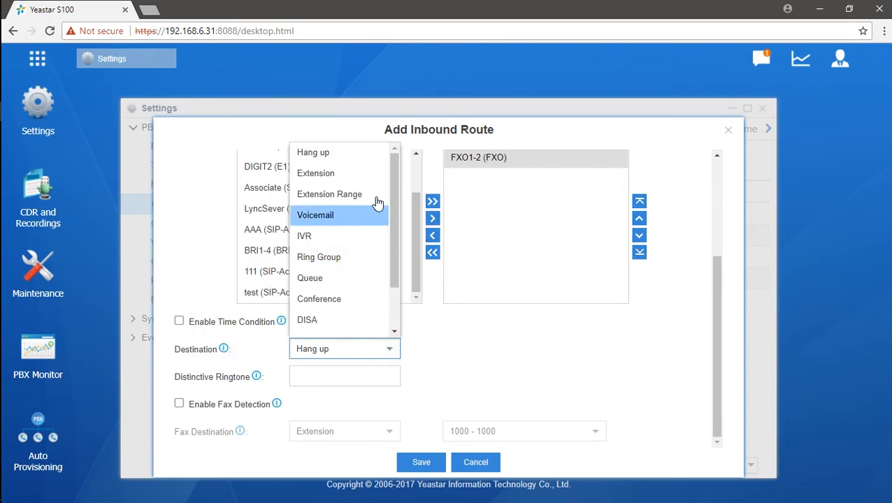
left_click(370, 174)
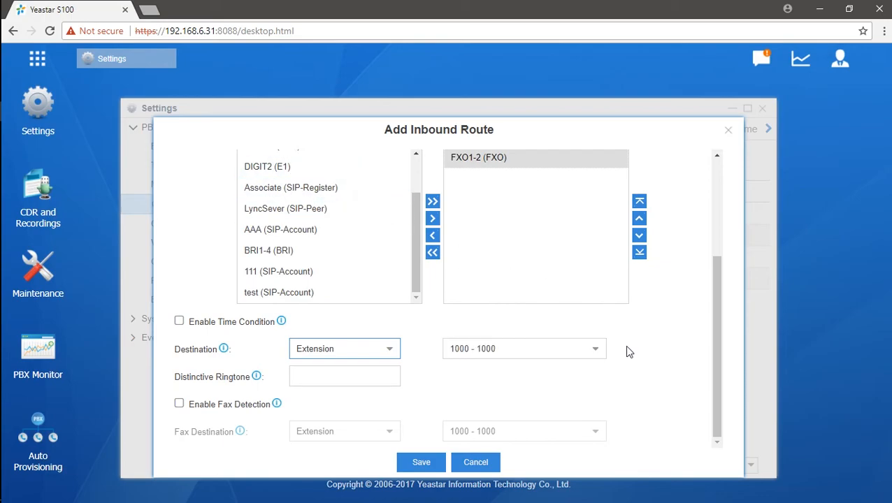
left_click(597, 353)
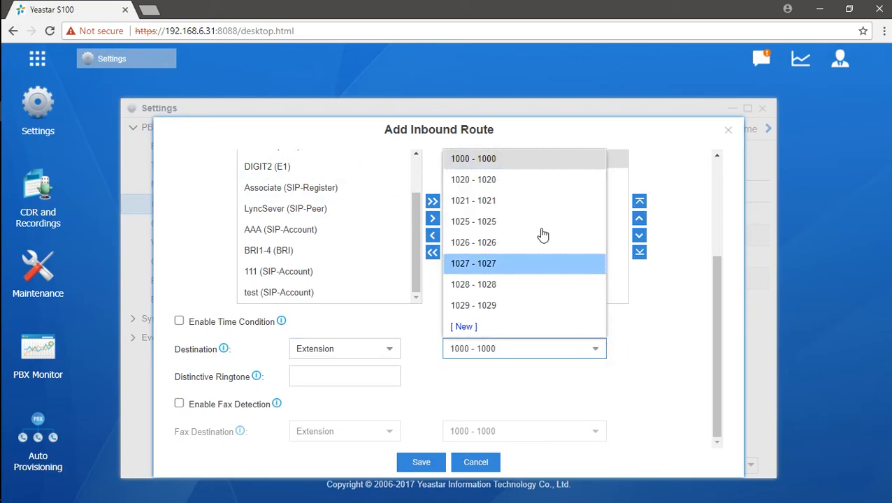
left_click(596, 352)
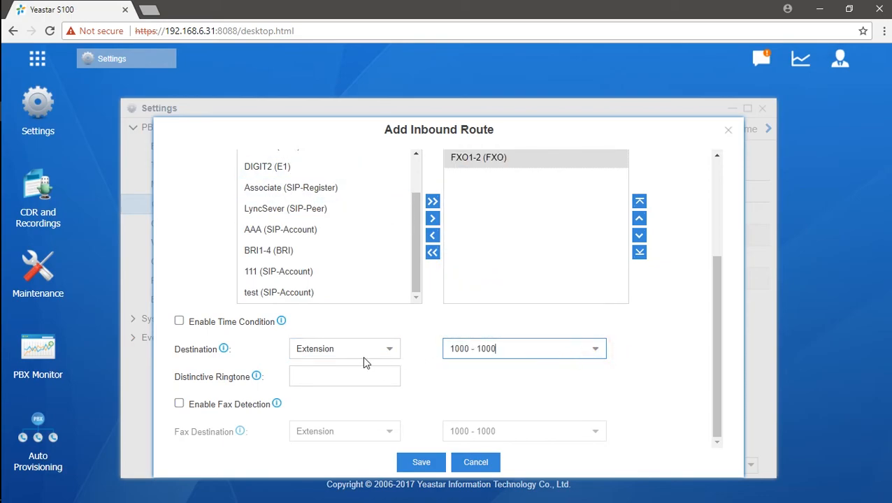
- Try fax detection with Fax to Email destination, then leave fax detection disabled
left_click(180, 403)
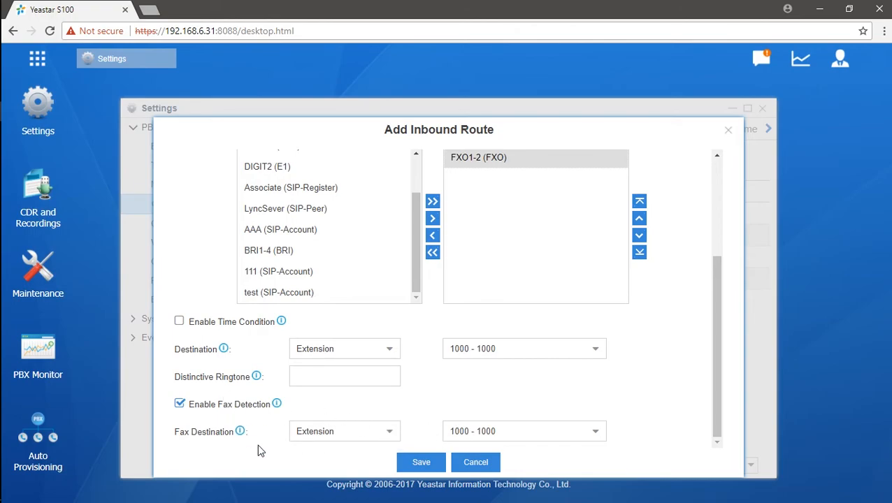
left_click(595, 430)
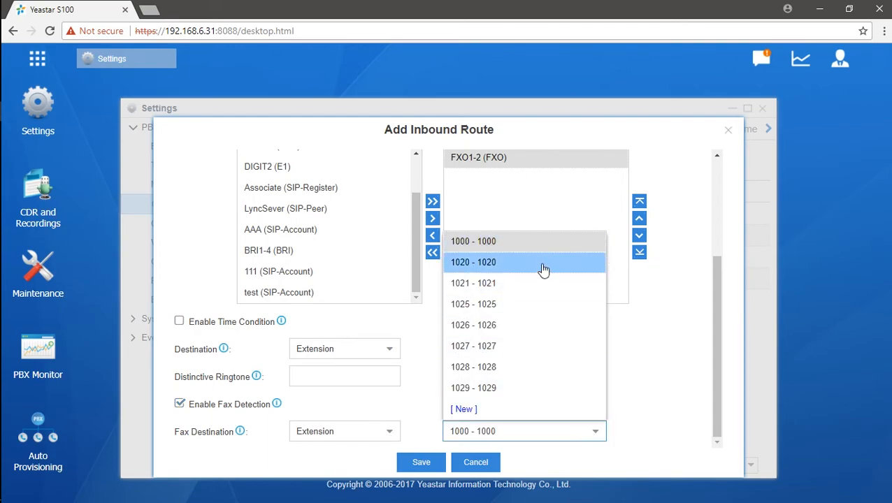
left_click(542, 243)
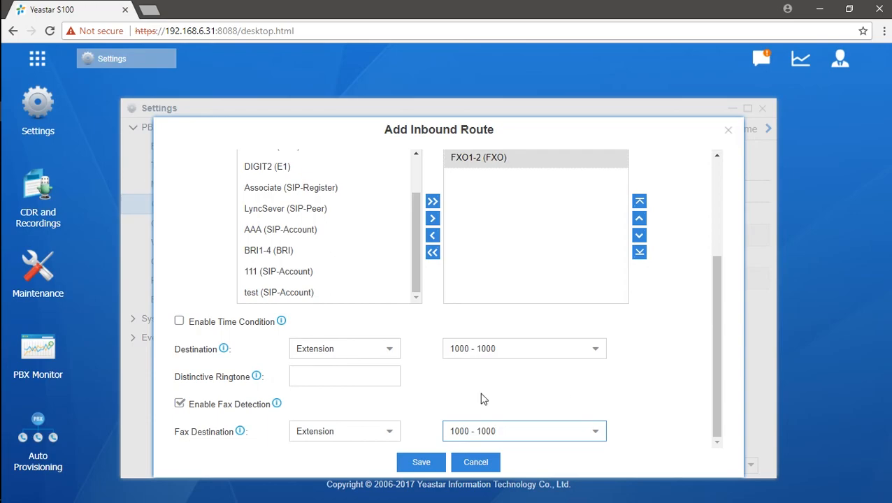
left_click(390, 430)
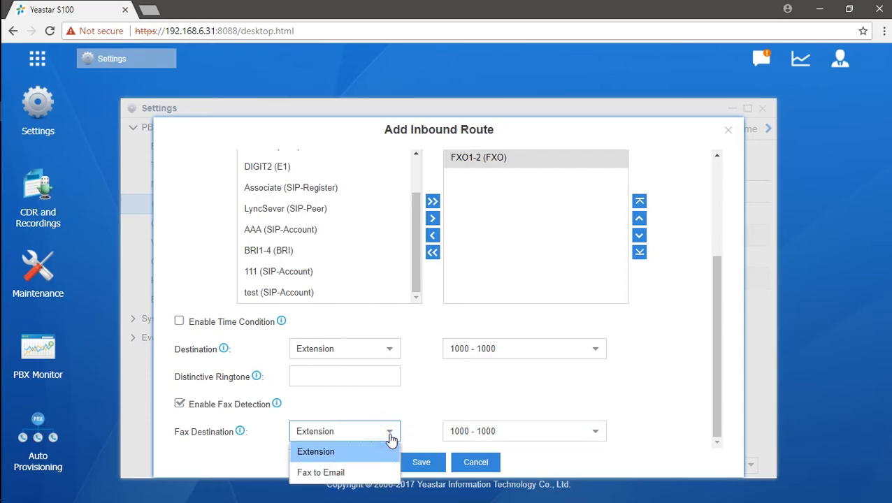
left_click(366, 471)
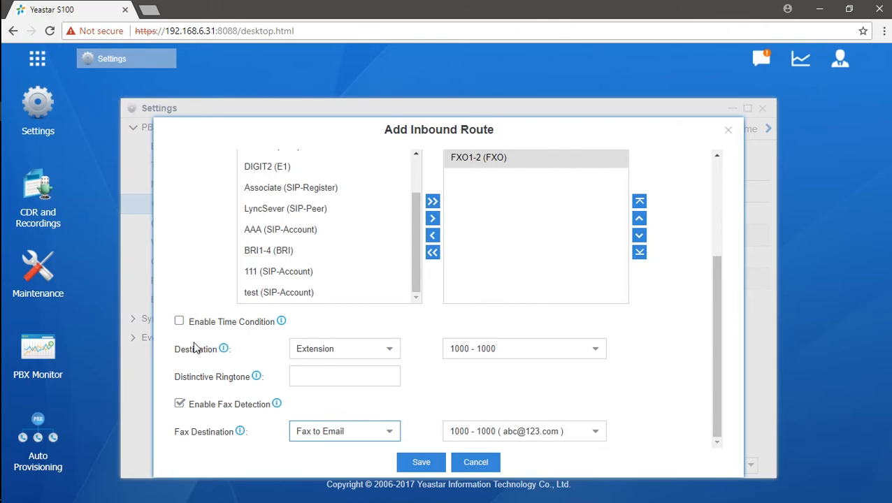
left_click(179, 404)
- Add every available trunk as a member of route 'in'
scroll(283, 290, "up", 1)
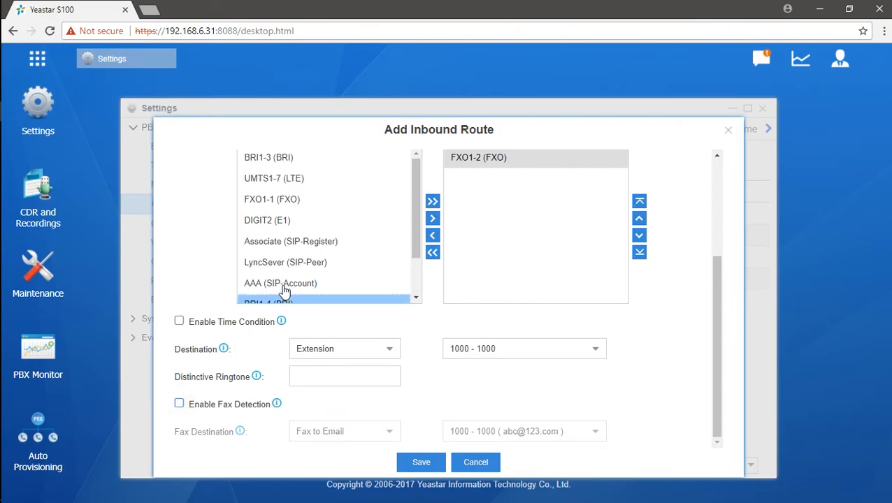
scroll(372, 281, "up", 1)
left_click(432, 266)
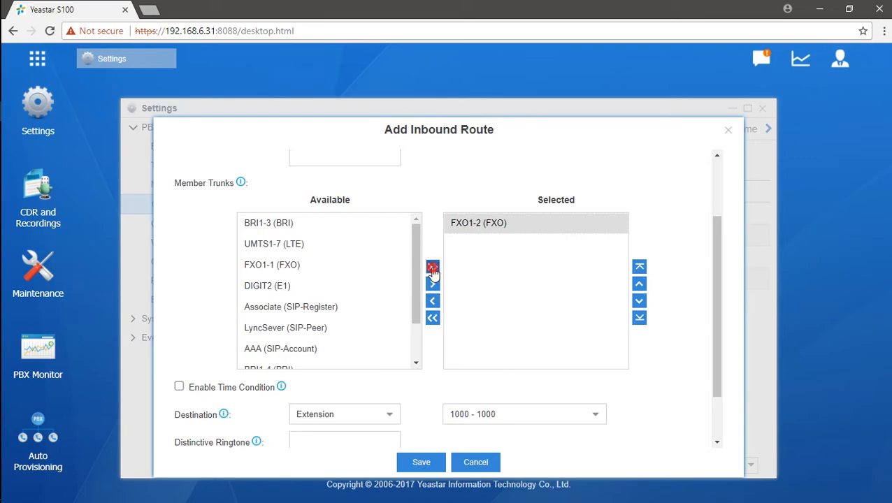
scroll(677, 334, "up", 3)
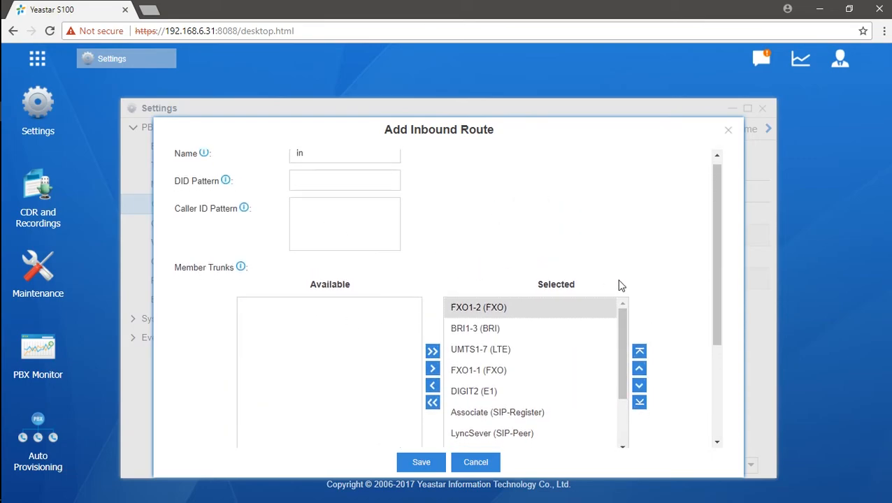
scroll(619, 289, "down", 3)
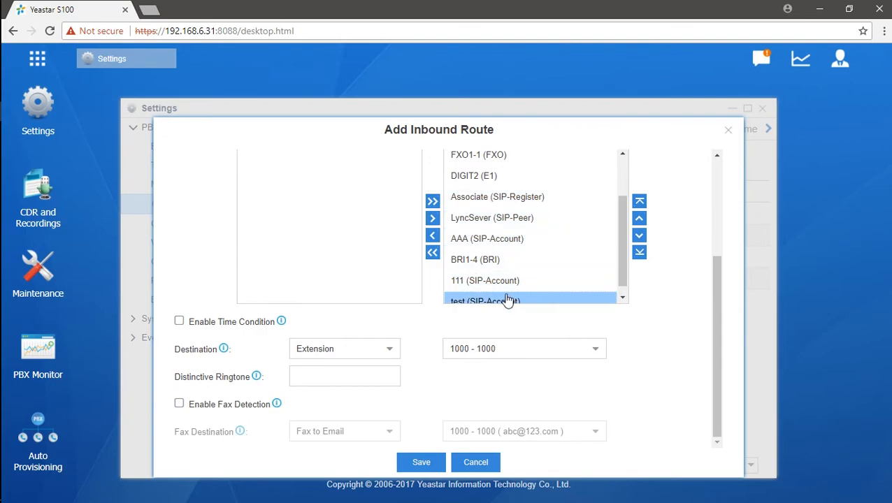
- Route incoming calls to IVR ENG and save route 'in'
left_click(390, 357)
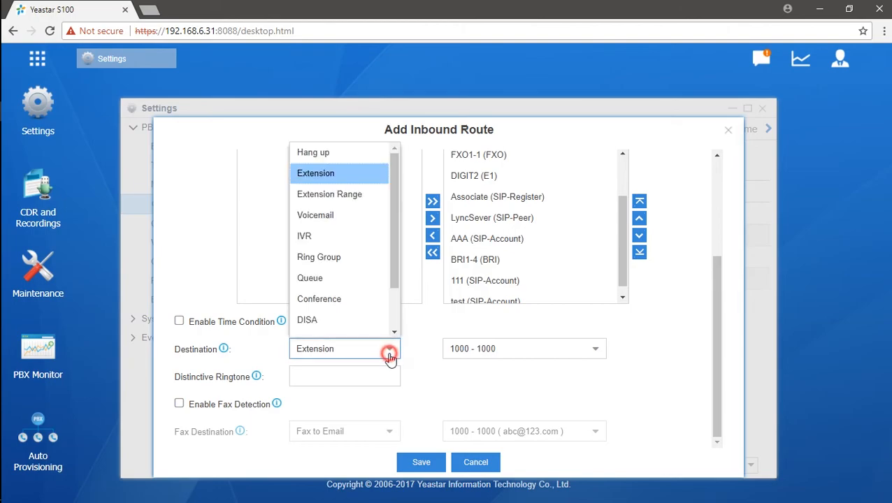
left_click(374, 237)
scroll(535, 217, "up", 2)
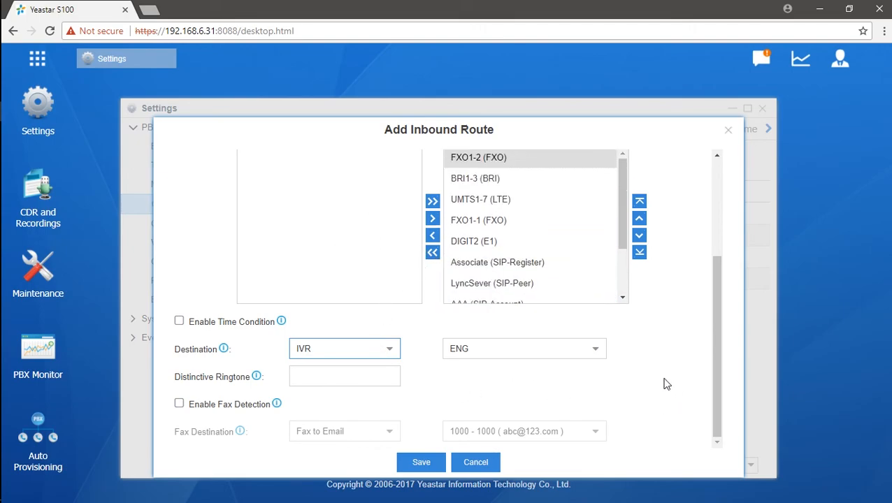
left_click(422, 462)
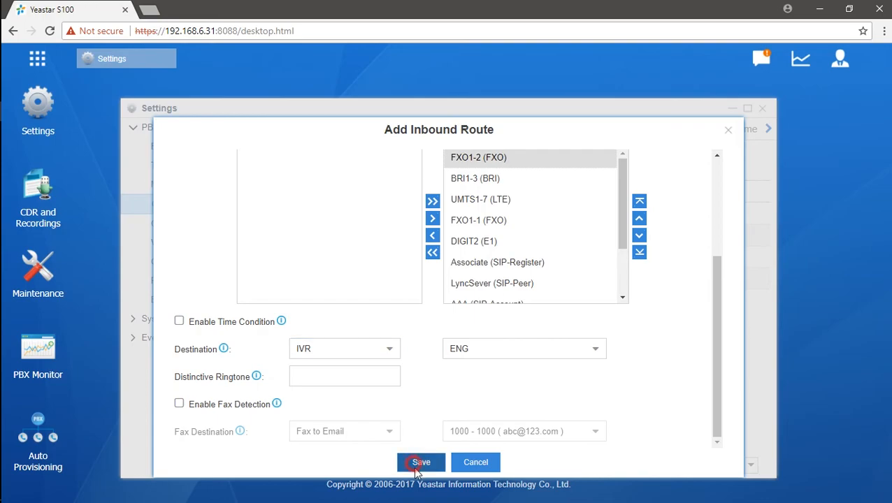
- Apply the changes and reopen route 'in' to verify all its trunks
left_click(687, 60)
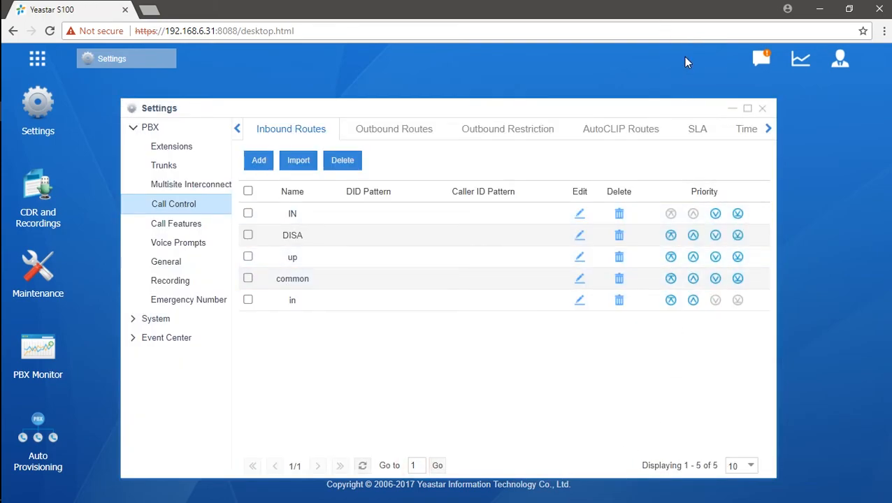
left_click(580, 305)
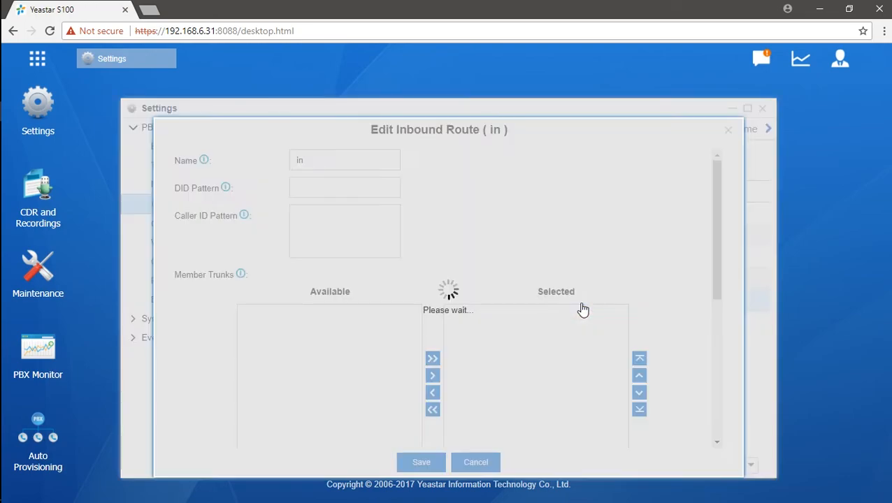
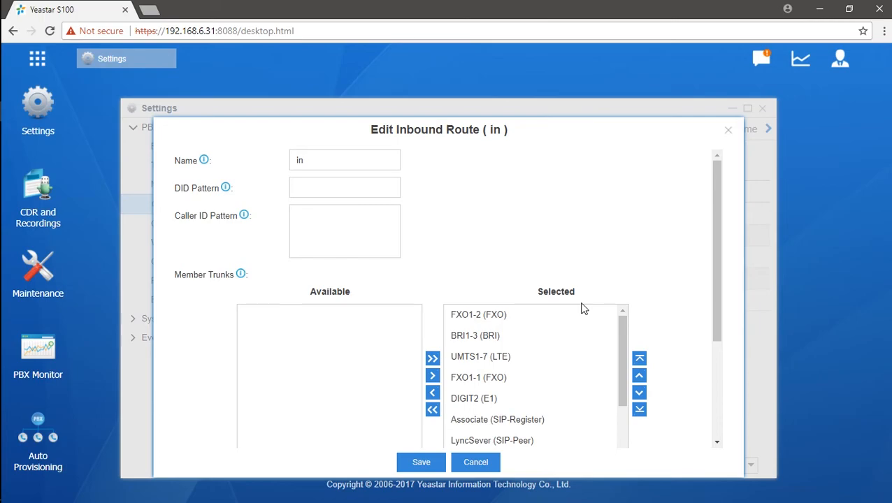
- Preview the Enable Time Condition option on route 'in', then cancel the edit without saving
left_click_drag(718, 221, 720, 273)
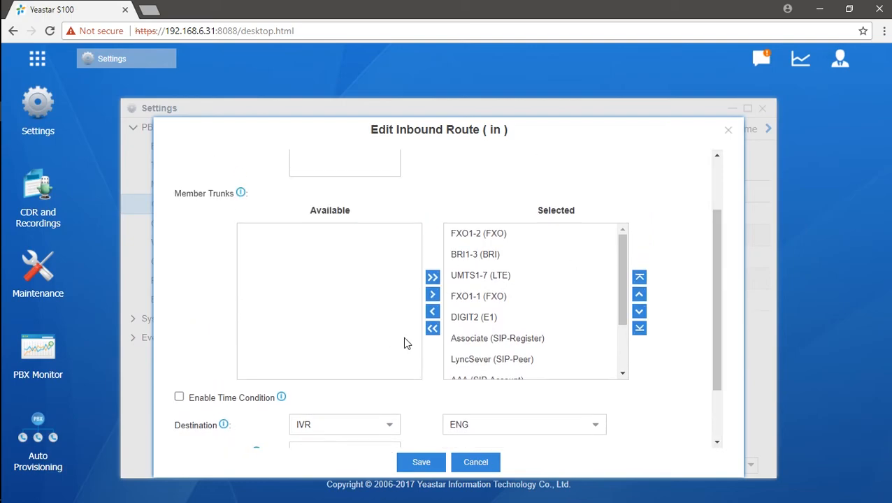
scroll(324, 368, "down", 1)
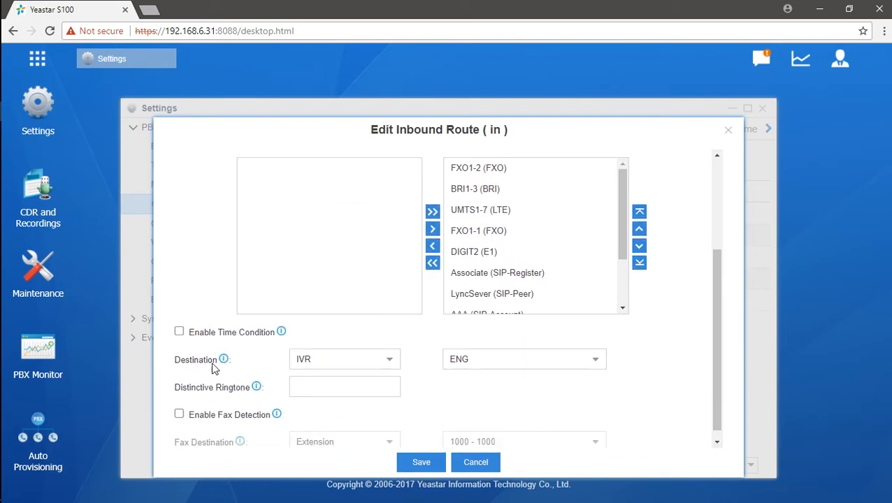
left_click(179, 333)
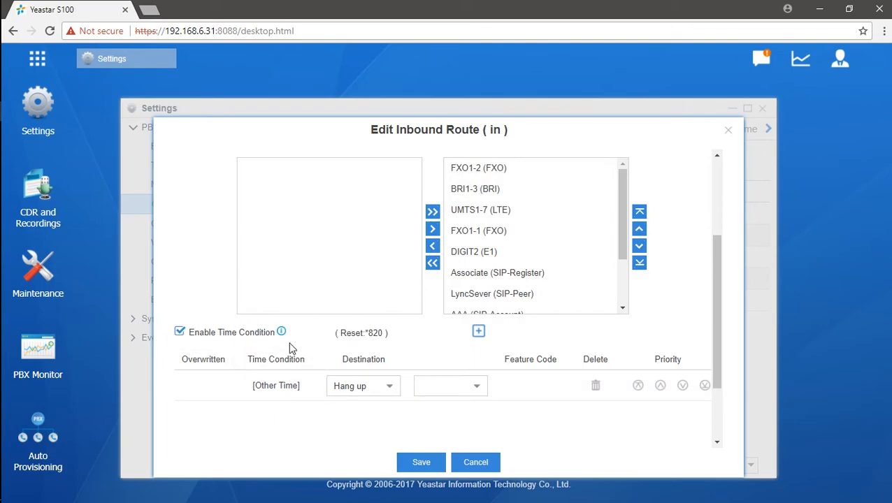
left_click(475, 463)
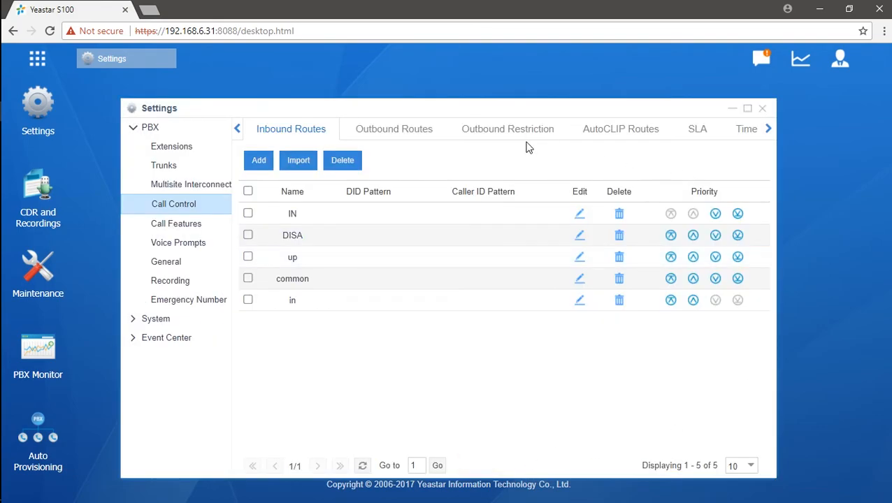
- Open the Time Conditions list, briefly opening and closing a new condition form
left_click(769, 130)
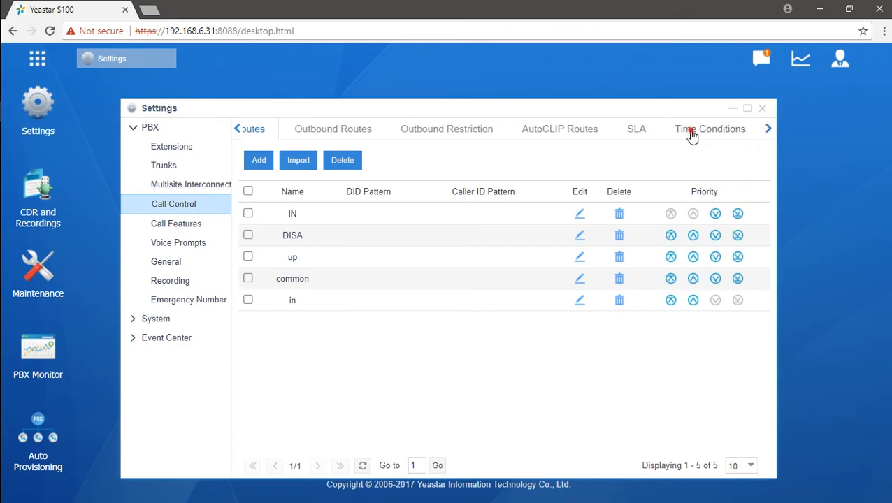
left_click(692, 132)
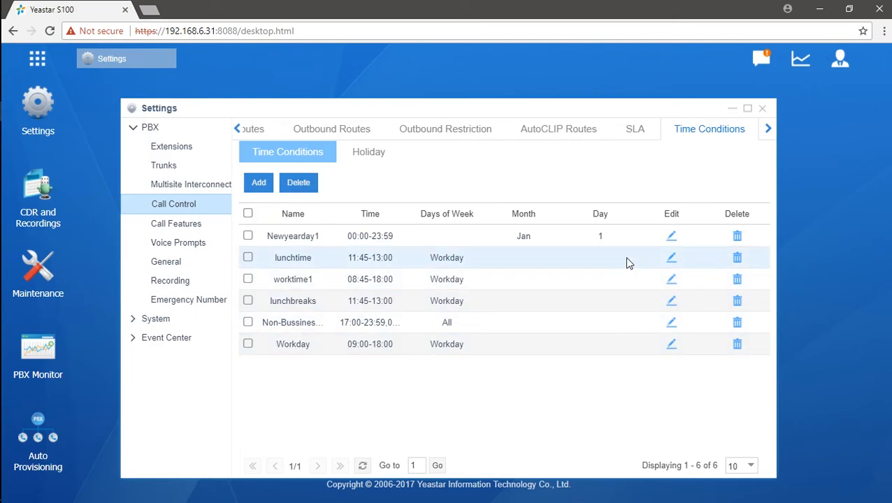
left_click(258, 183)
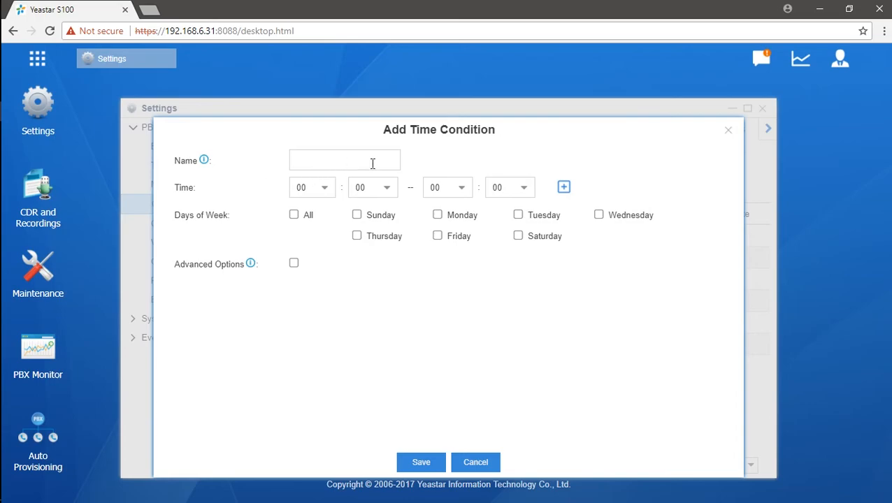
left_click(372, 164)
left_click(728, 133)
- Delete all six existing time conditions and apply the deletion
left_click(248, 213)
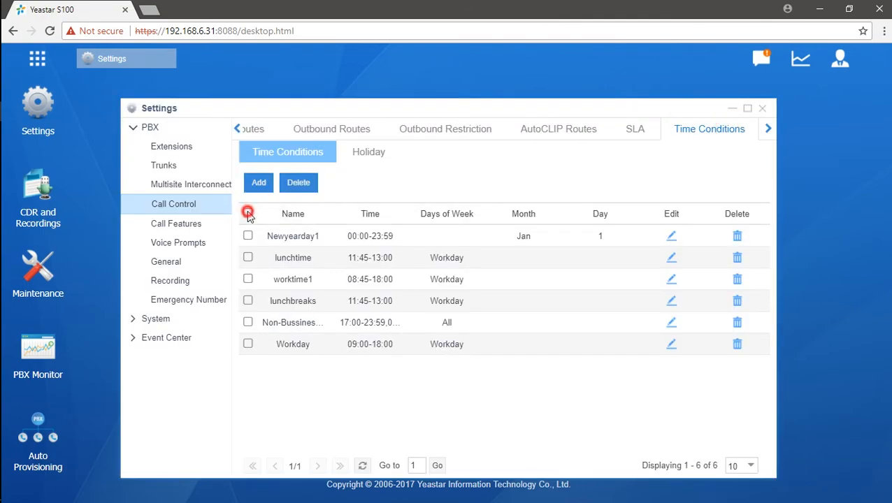
left_click(311, 183)
left_click(423, 307)
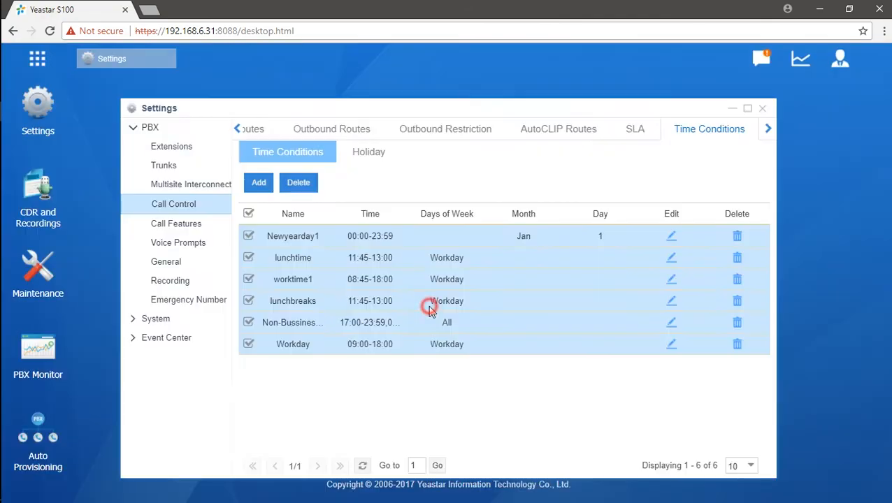
left_click(697, 57)
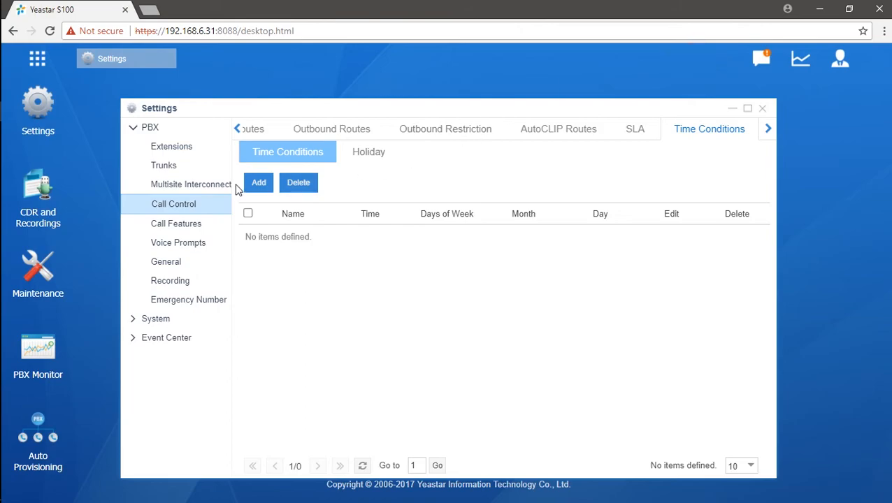
left_click(257, 184)
- Name the new time condition 'working' and set its hours to 09:00–18:00
left_click(374, 158)
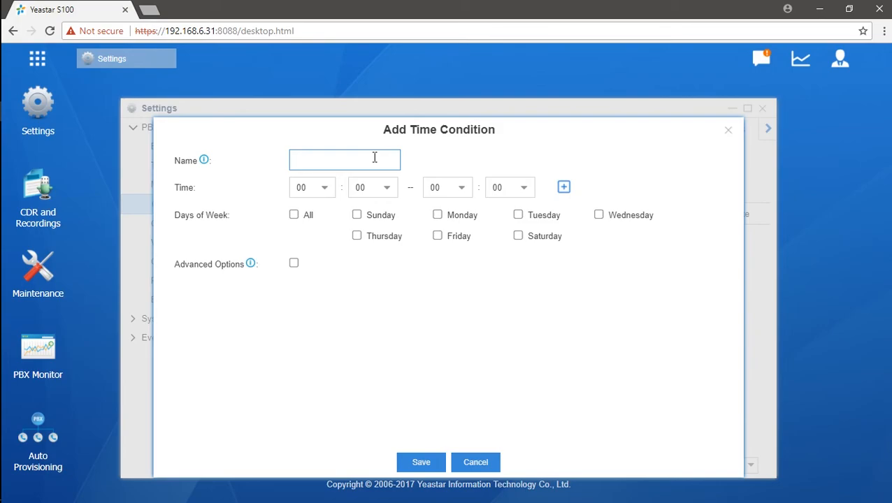
type("woring")
left_click(332, 201)
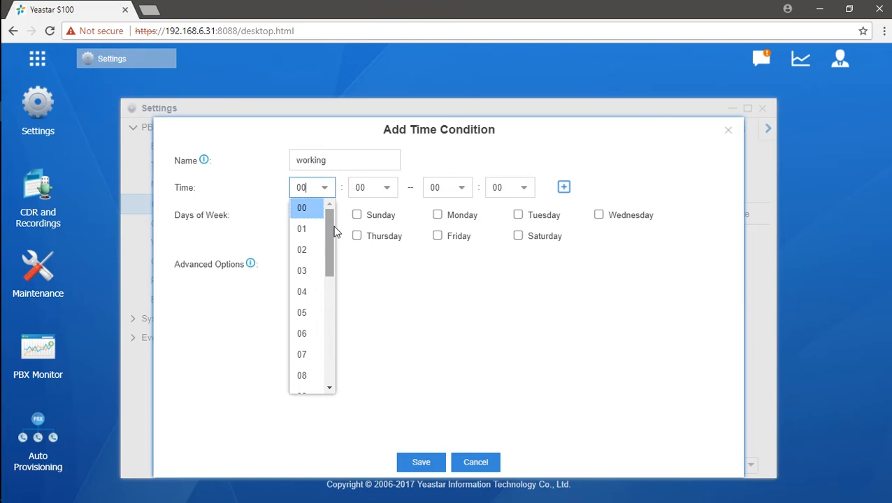
left_click_drag(329, 236, 329, 274)
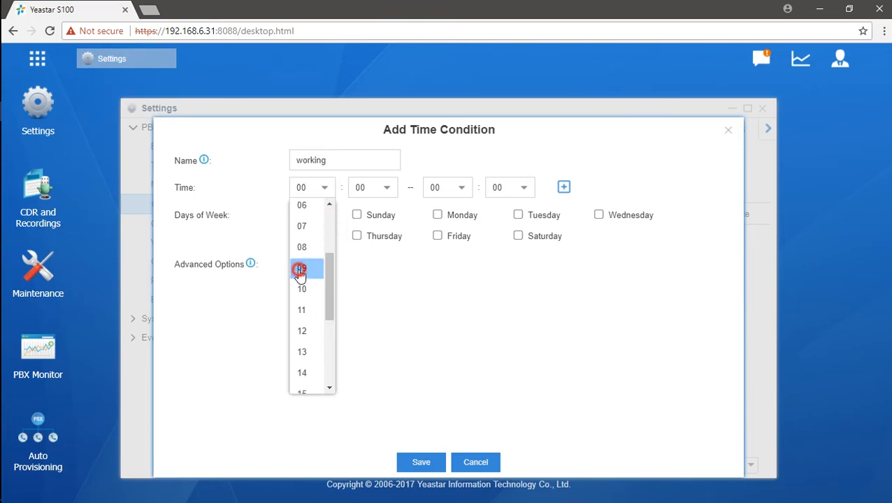
left_click(299, 270)
left_click(470, 196)
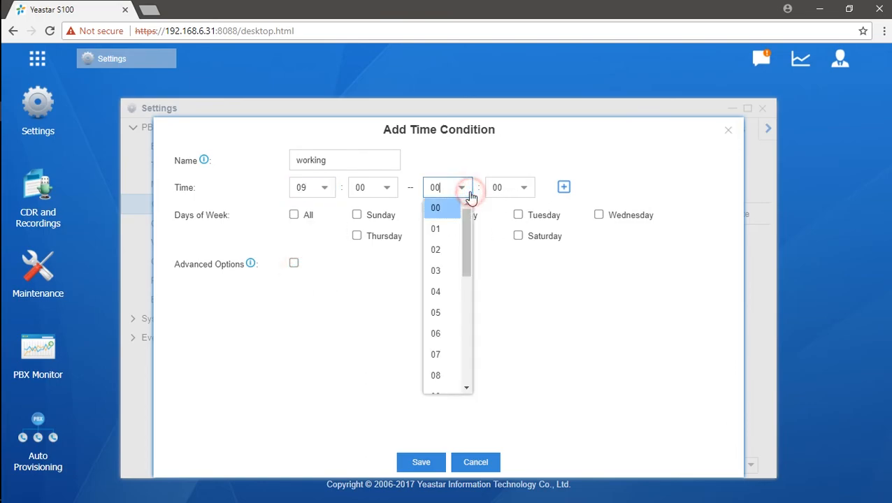
left_click_drag(467, 260, 462, 338)
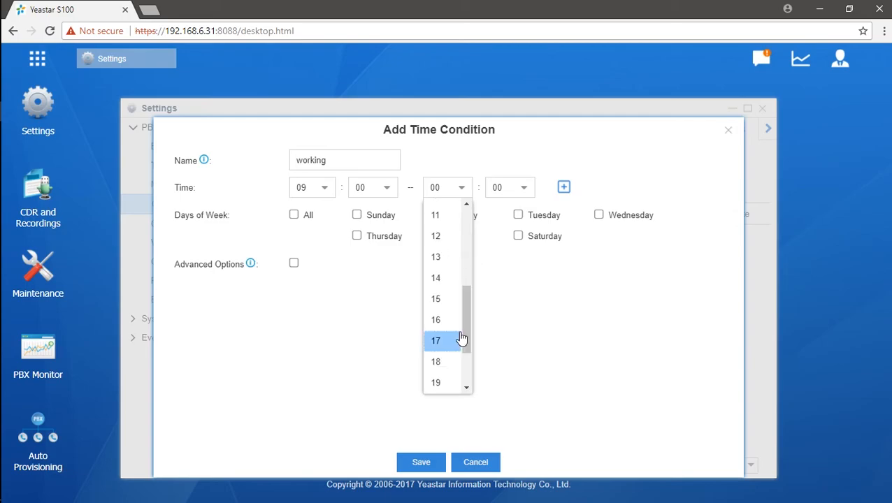
left_click(436, 361)
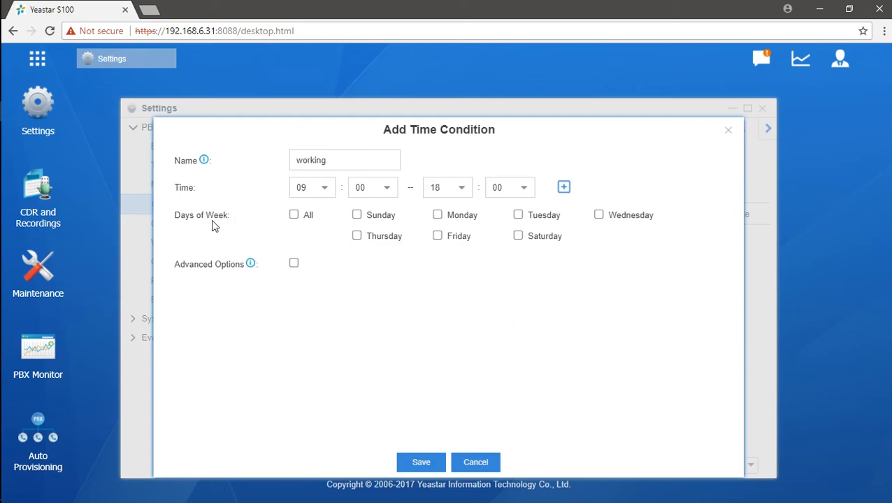
- Limit 'working' to Monday–Friday with no month or day restriction, and save it
left_click(293, 217)
left_click(519, 237)
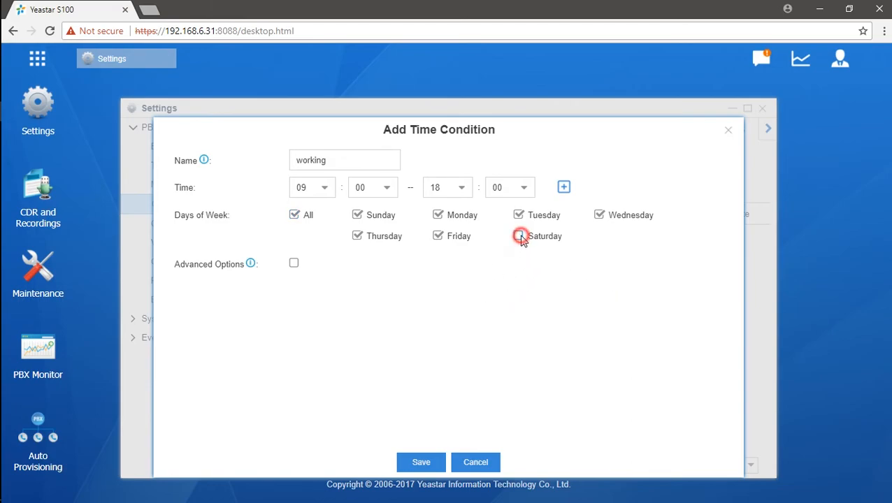
left_click(358, 216)
left_click(294, 264)
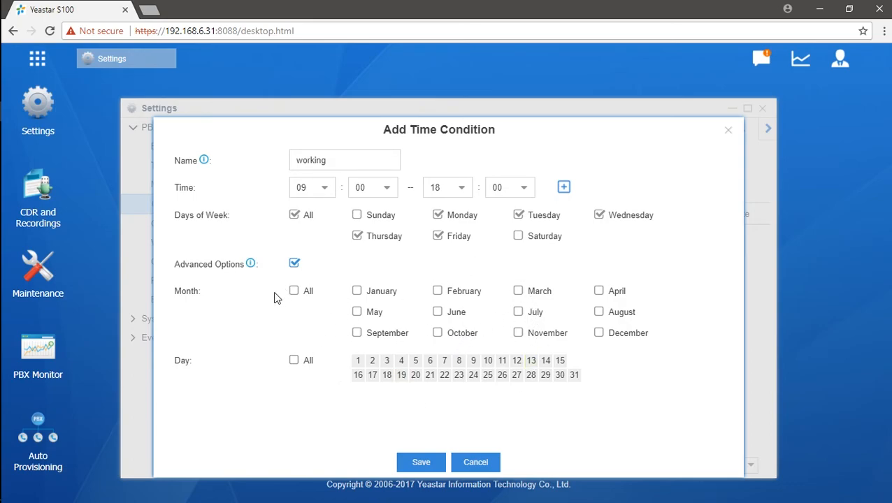
left_click(357, 311)
left_click(387, 375)
left_click(357, 312)
left_click(387, 376)
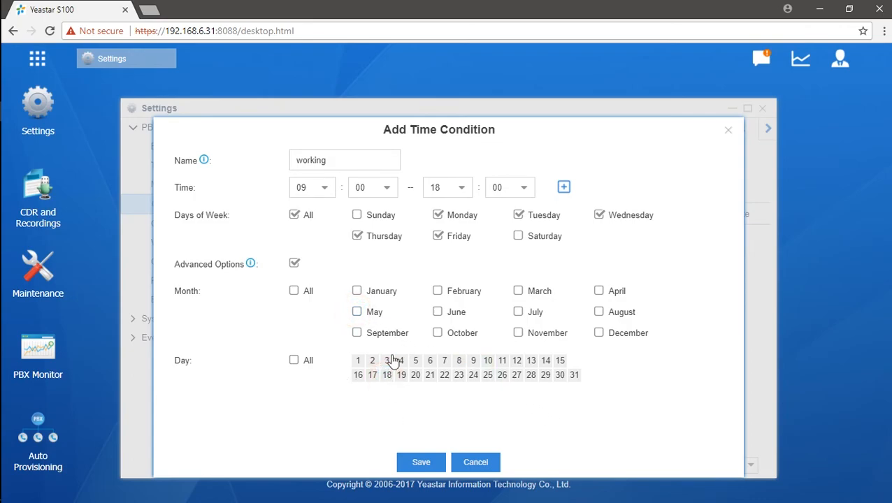
left_click(296, 266)
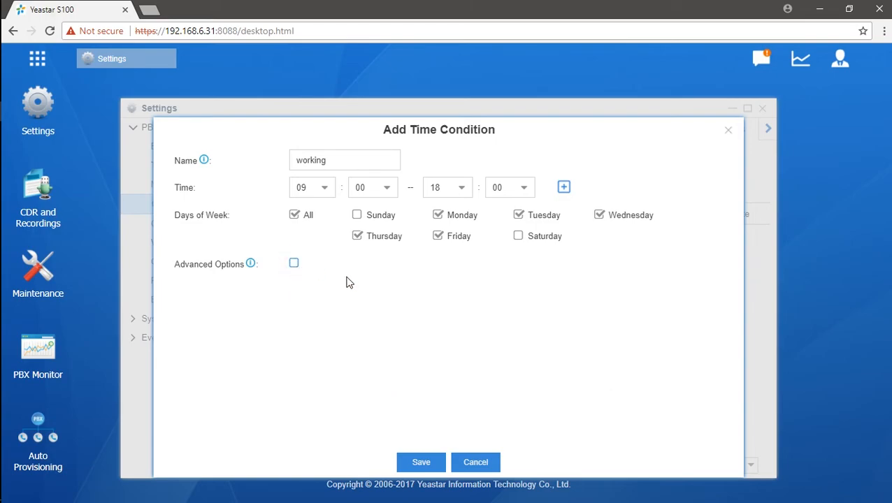
left_click(421, 463)
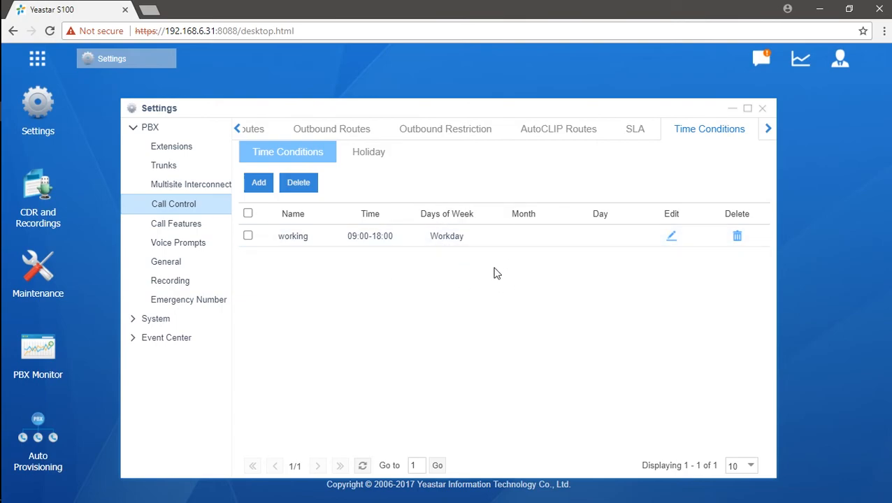
- Add a new time condition named Lunch covering 12:00–13:00
left_click(254, 184)
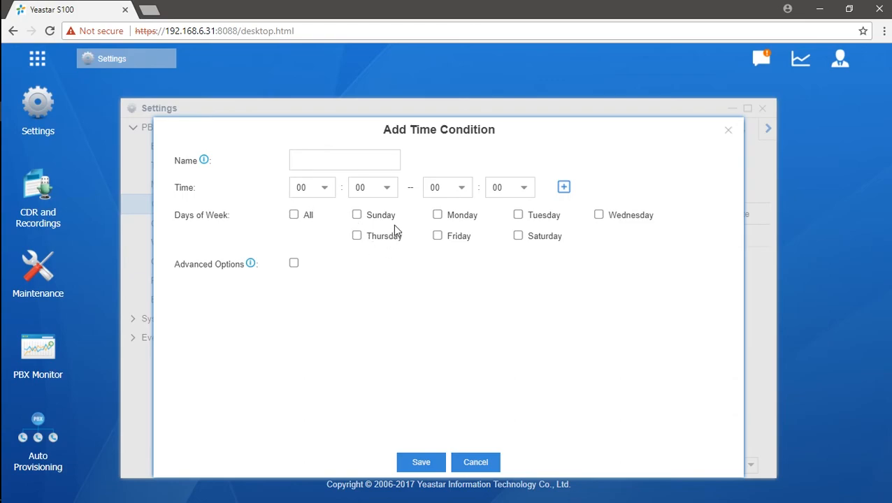
left_click(372, 158)
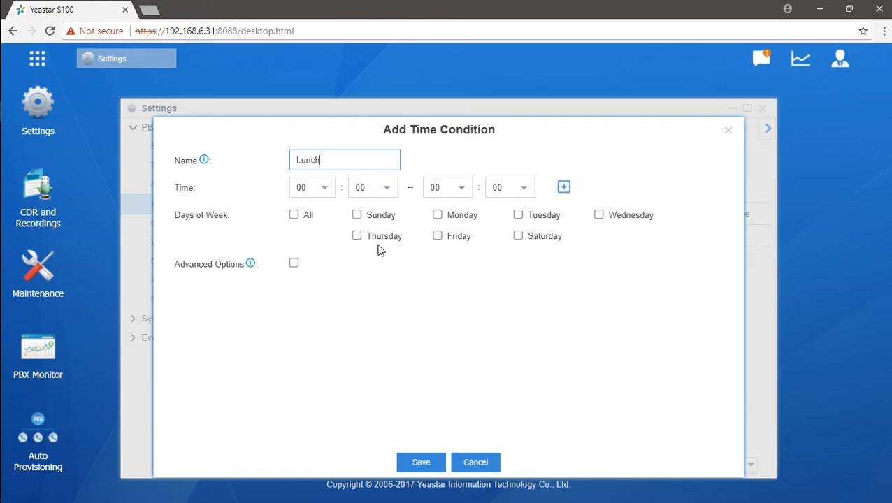
left_click(328, 191)
left_click_drag(330, 238, 330, 377)
scroll(318, 276, "up", 3)
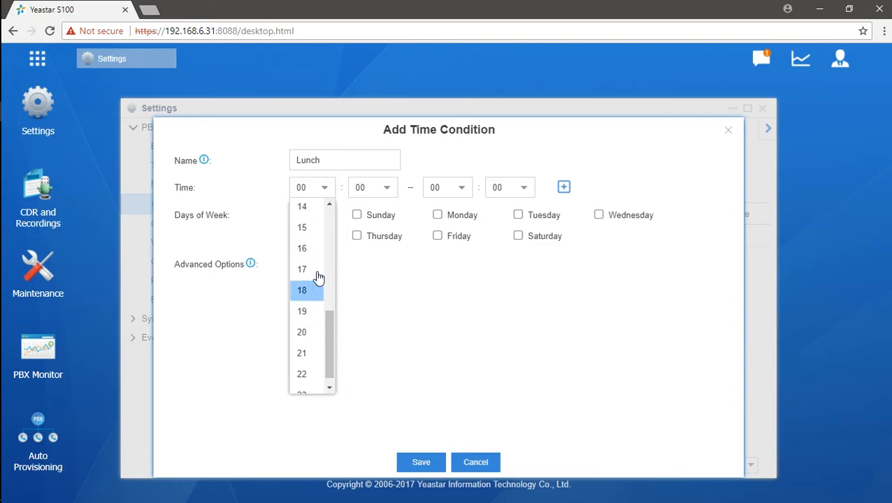
left_click(308, 283)
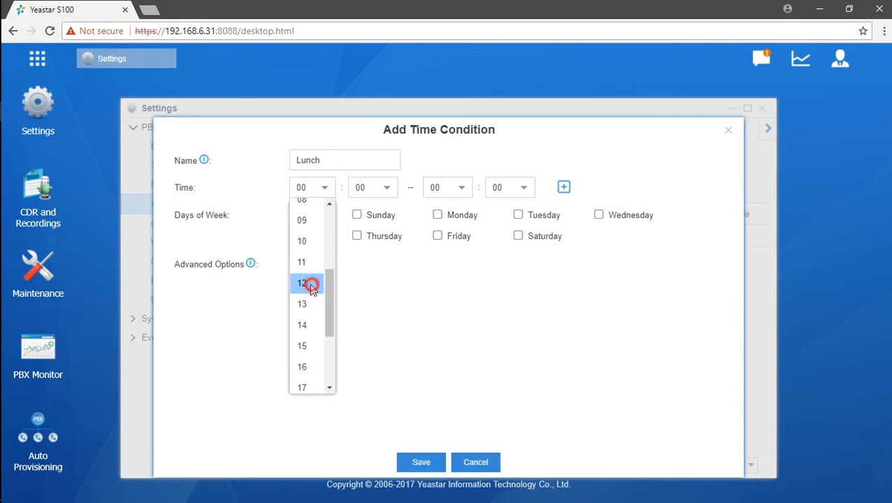
left_click(461, 188)
scroll(447, 253, "down", 4)
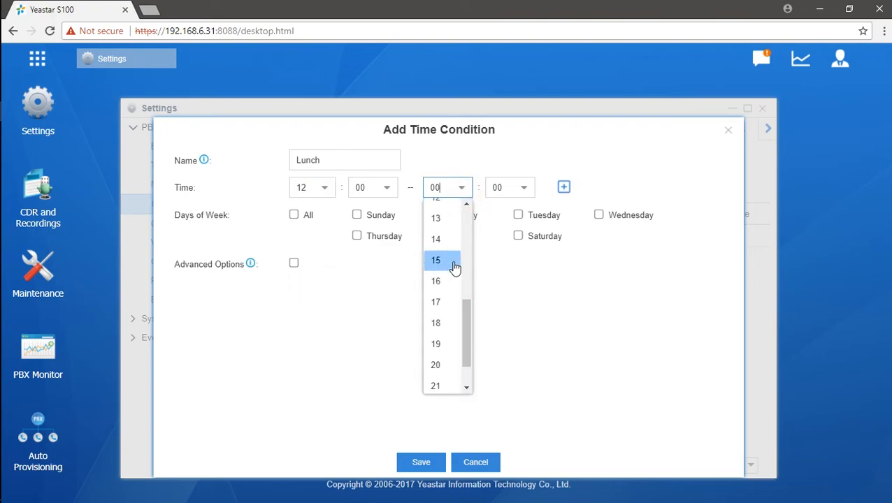
left_click(439, 220)
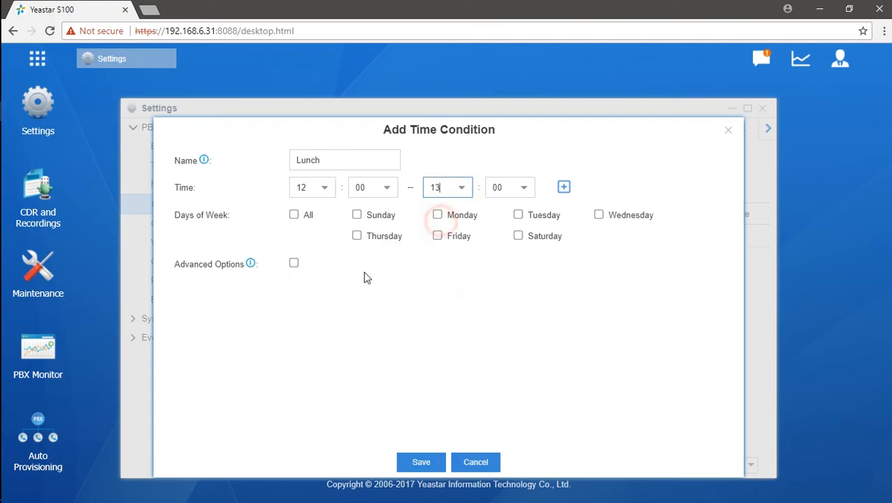
- Restrict Lunch to Monday through Friday and save it
left_click(294, 216)
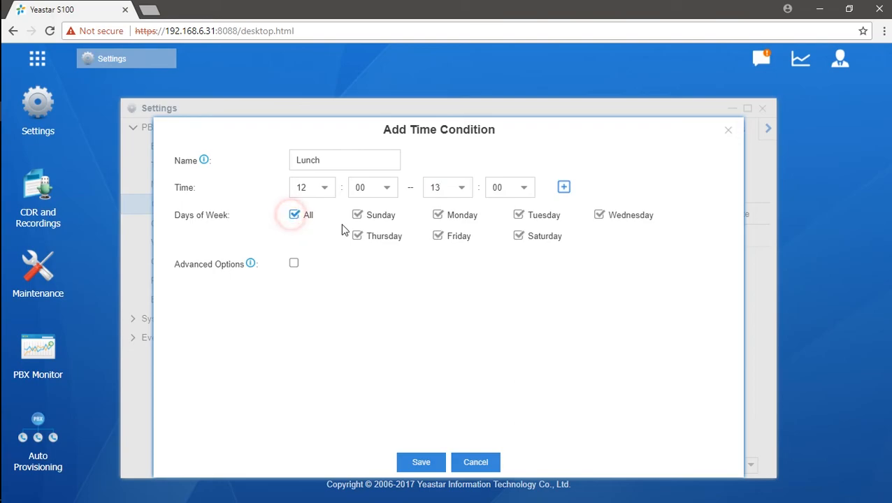
left_click(357, 217)
left_click(518, 238)
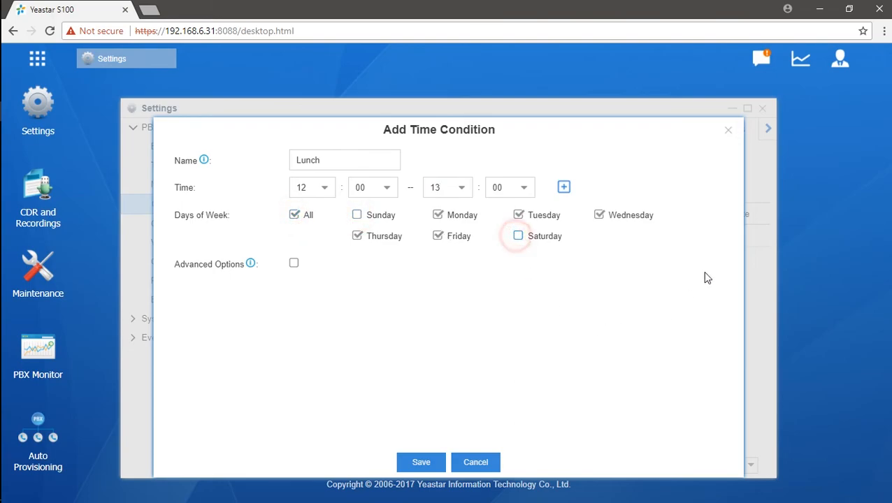
left_click(416, 467)
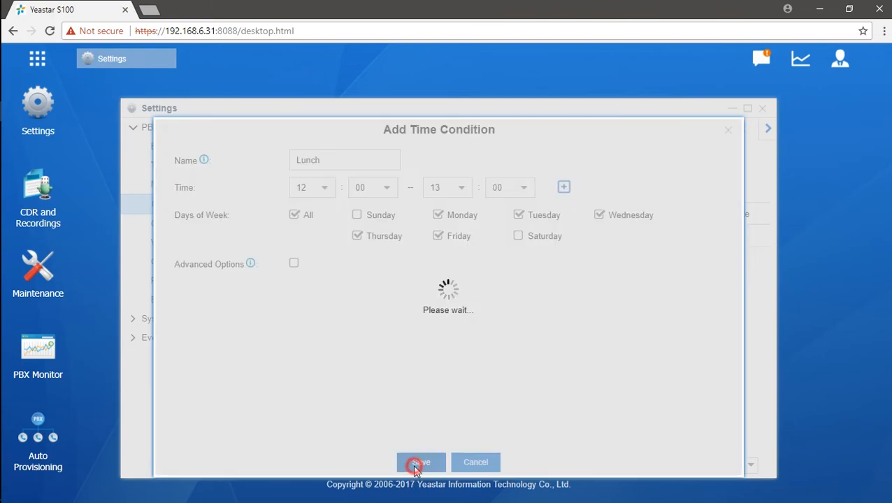
- Add a time condition named weekends with a start time of 00:00
left_click(259, 183)
left_click(355, 162)
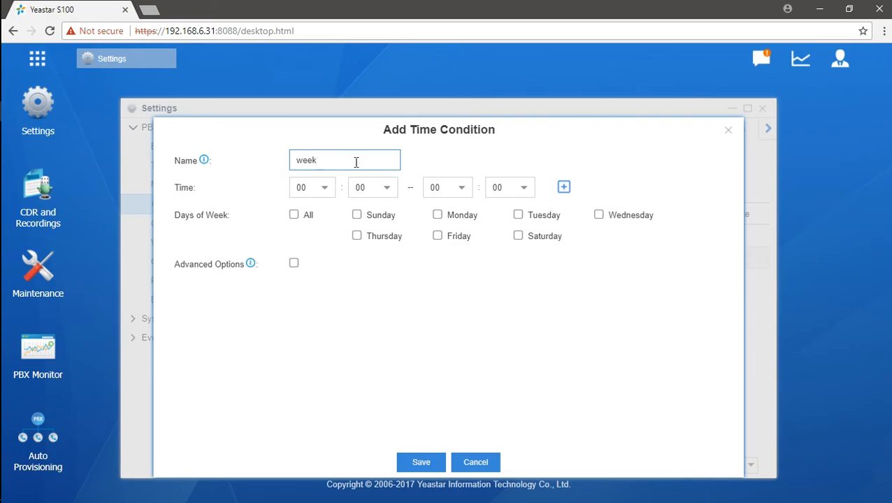
left_click(331, 193)
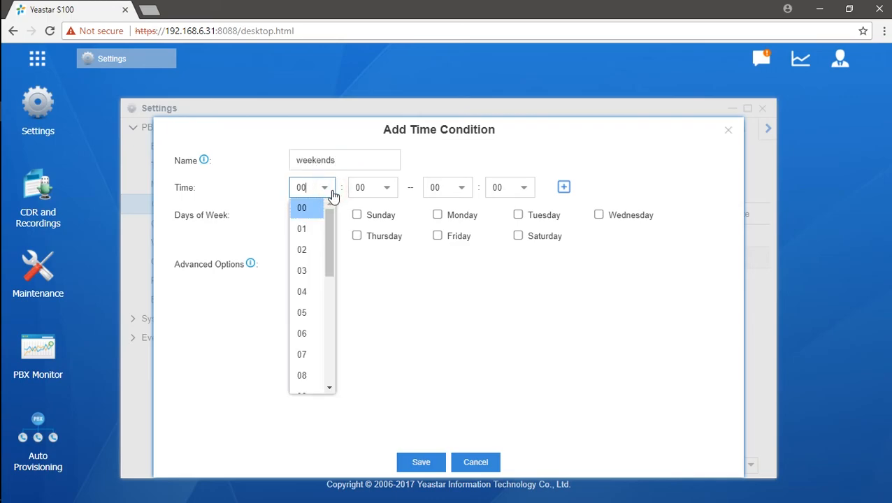
left_click(371, 271)
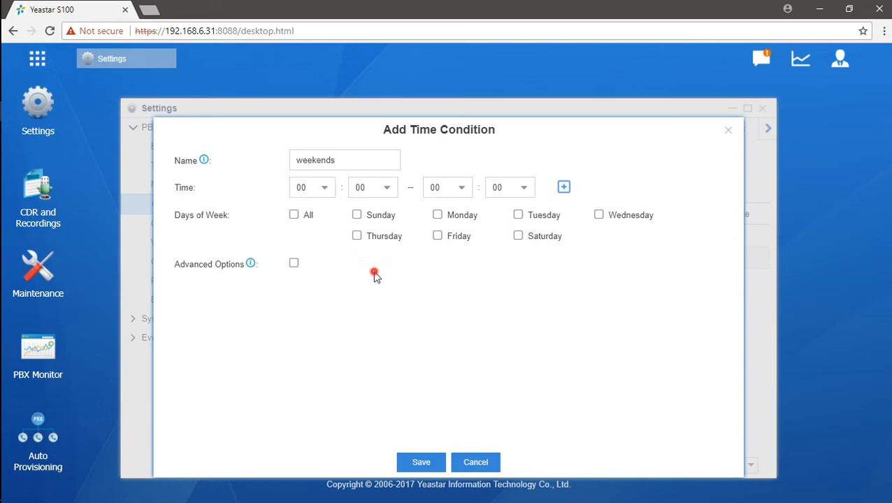
left_click(326, 189)
left_click_drag(328, 239, 329, 392)
left_click(318, 385)
left_click(386, 188)
left_click_drag(391, 229, 388, 404)
left_click(368, 386)
left_click(323, 193)
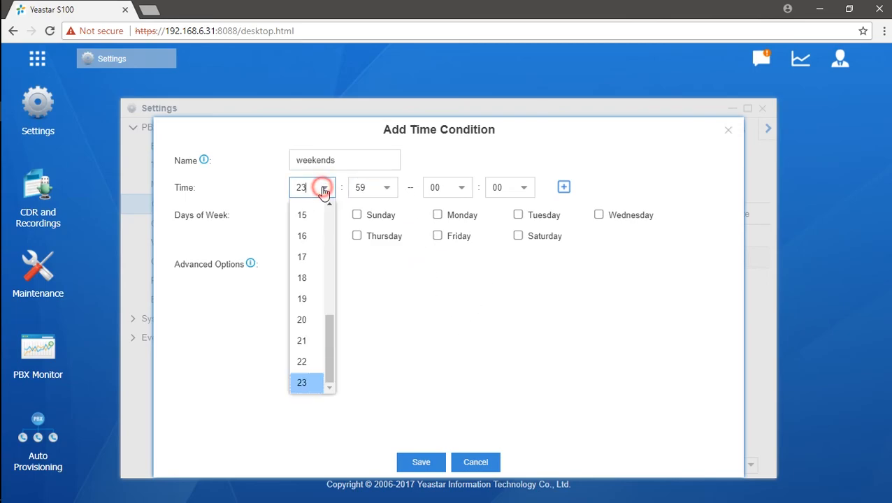
left_click_drag(326, 325, 348, 200)
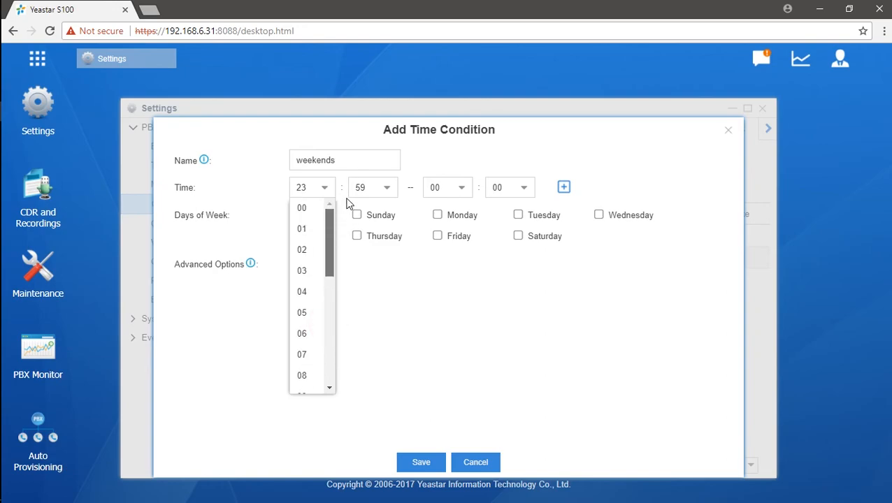
left_click(317, 211)
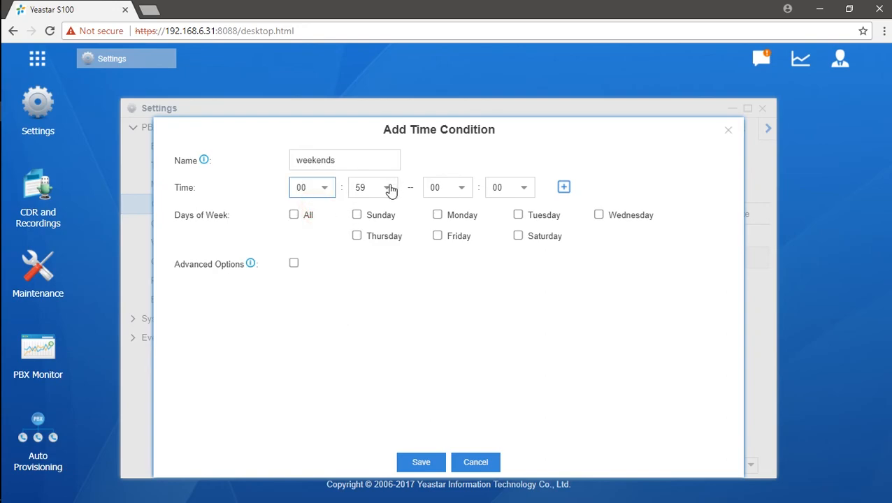
left_click(388, 189)
left_click_drag(381, 368, 392, 204)
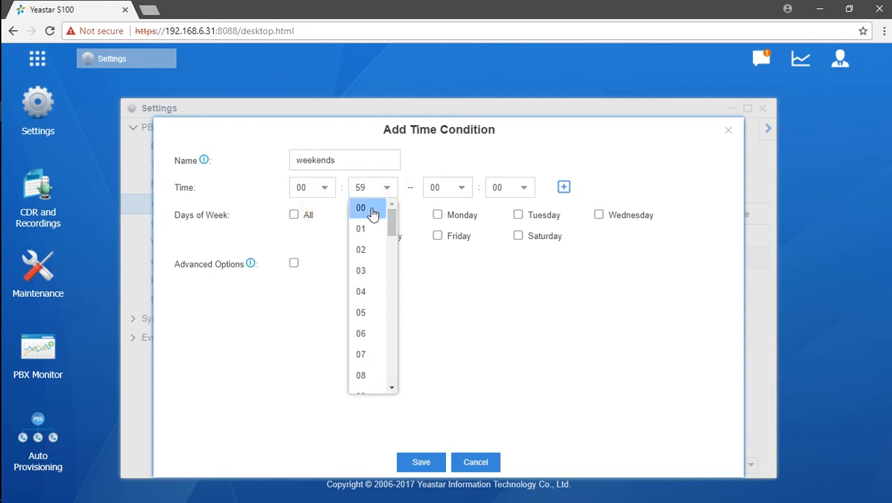
left_click(367, 207)
- Set the weekends end time to 23:59
left_click(458, 189)
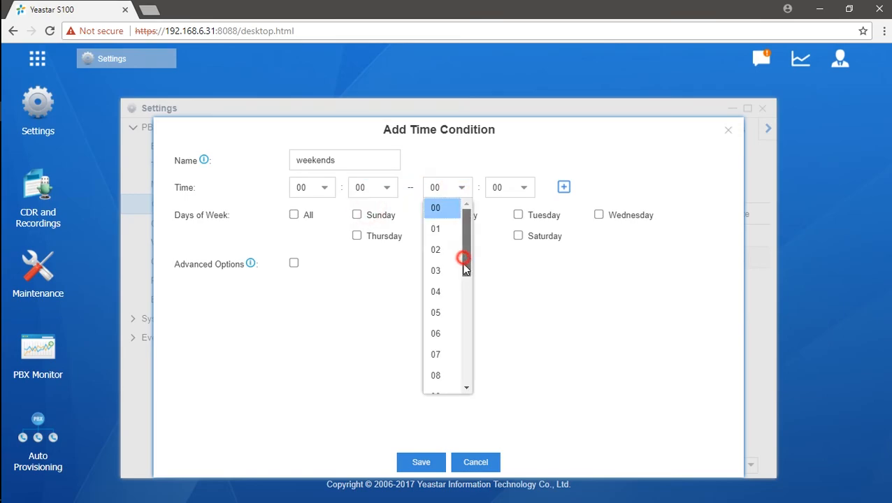
left_click_drag(465, 263, 460, 400)
left_click(436, 383)
left_click(527, 190)
left_click(485, 294)
left_click(526, 186)
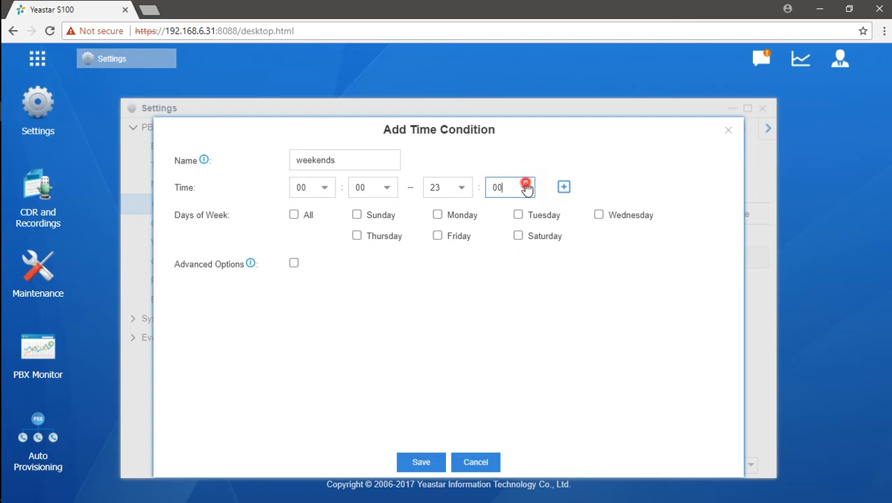
left_click_drag(530, 225, 517, 405)
left_click_drag(531, 236, 533, 388)
left_click(499, 385)
left_click(492, 333)
- Tick Sunday and Saturday, then save and apply the weekends condition
left_click(357, 217)
left_click(518, 236)
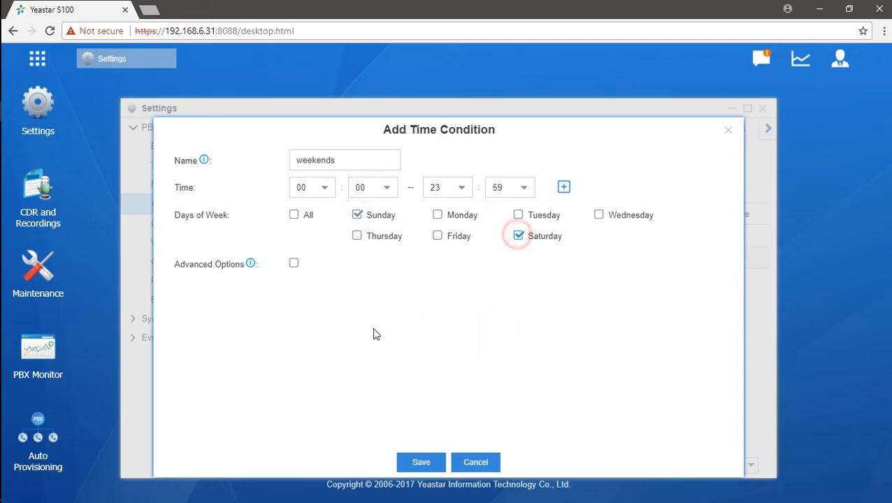
left_click(416, 462)
left_click(698, 58)
- Go to Inbound Routes and edit route 'in'
left_click(237, 130)
left_click(235, 128)
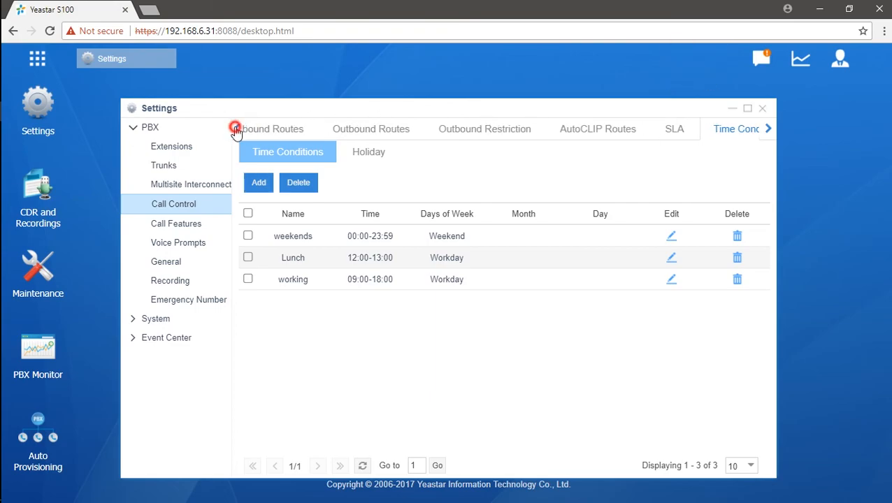
left_click(253, 129)
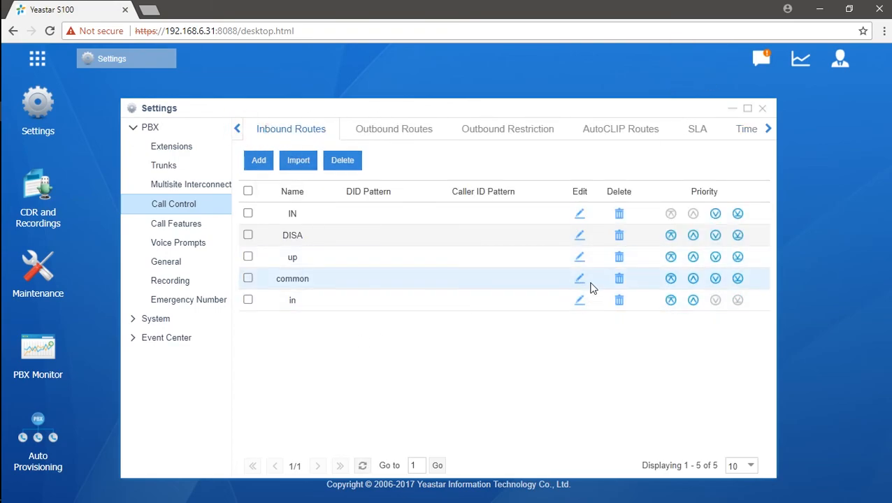
left_click(580, 301)
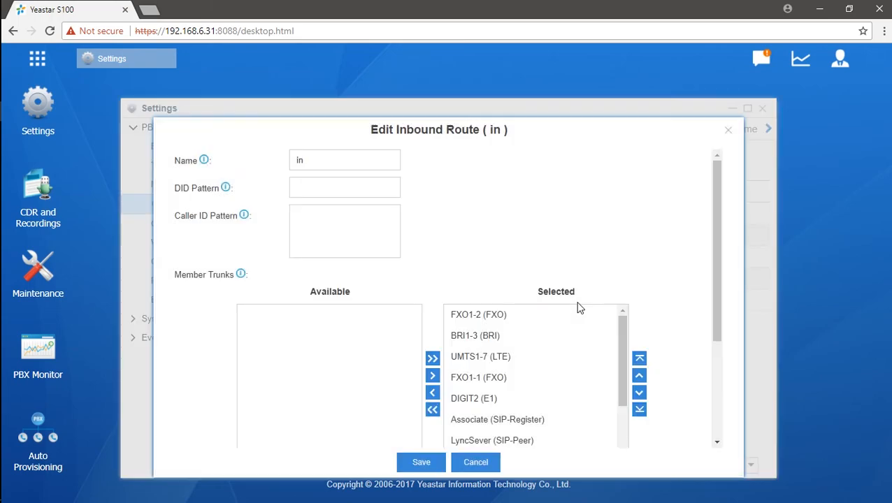
- Enable time conditions on route 'in' with three rows: working, Lunch and weekends
scroll(559, 246, "down", 3)
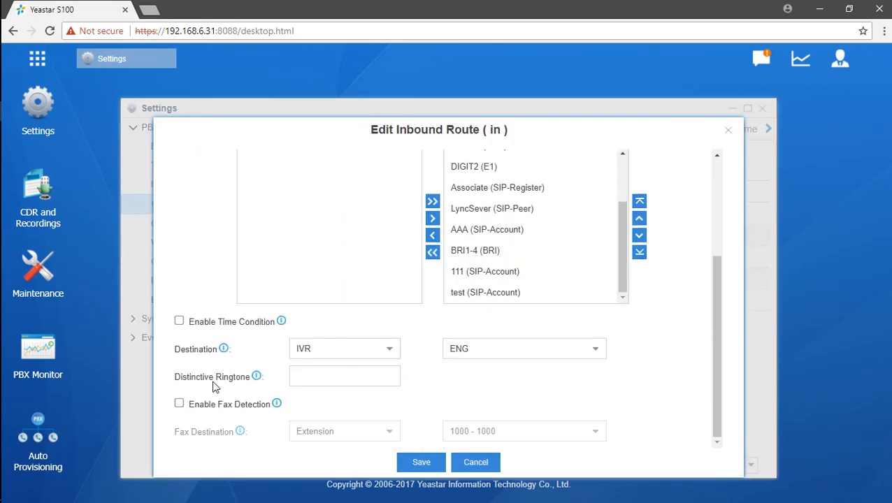
left_click(180, 322)
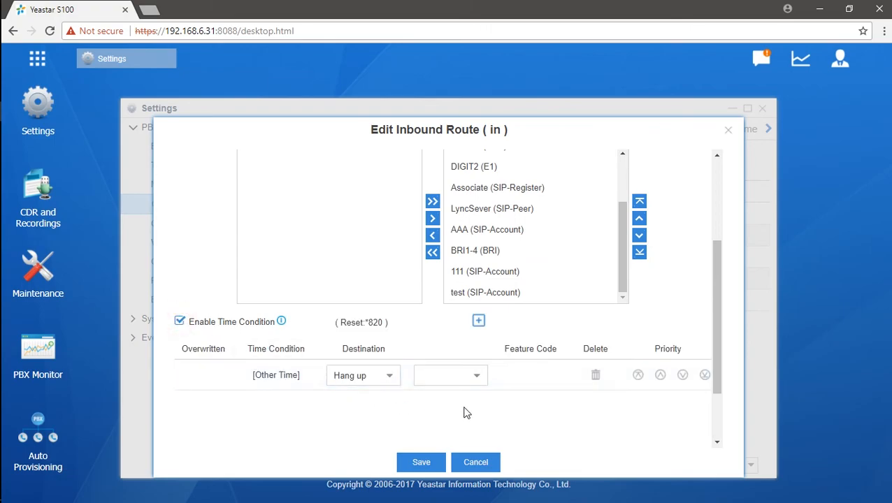
left_click(479, 320)
left_click(478, 321)
left_click(479, 321)
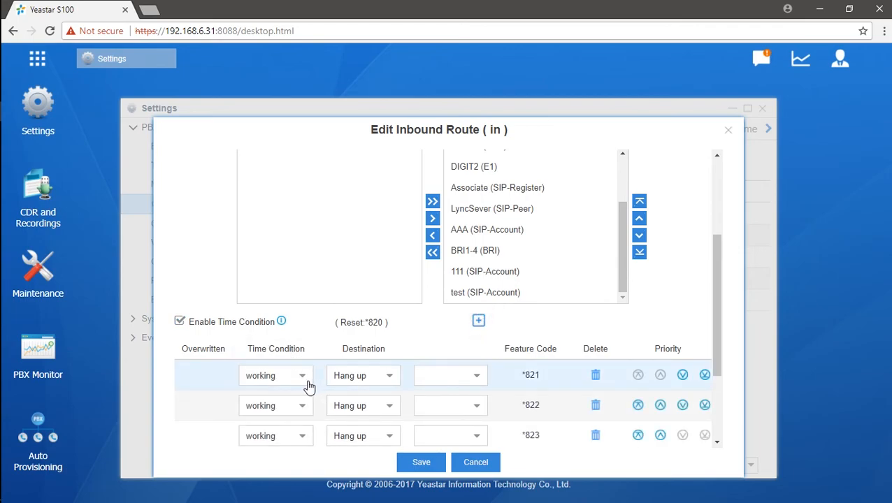
left_click(303, 406)
left_click(277, 445)
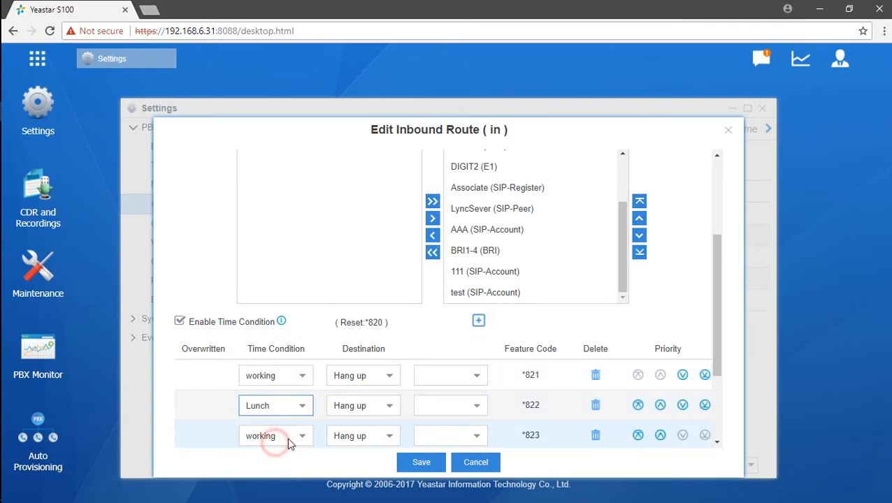
left_click(302, 436)
left_click(293, 389)
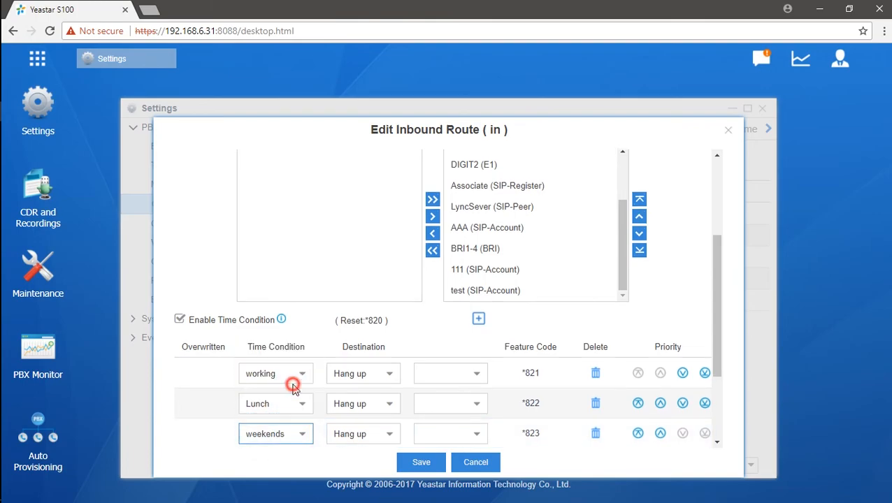
left_click(390, 377)
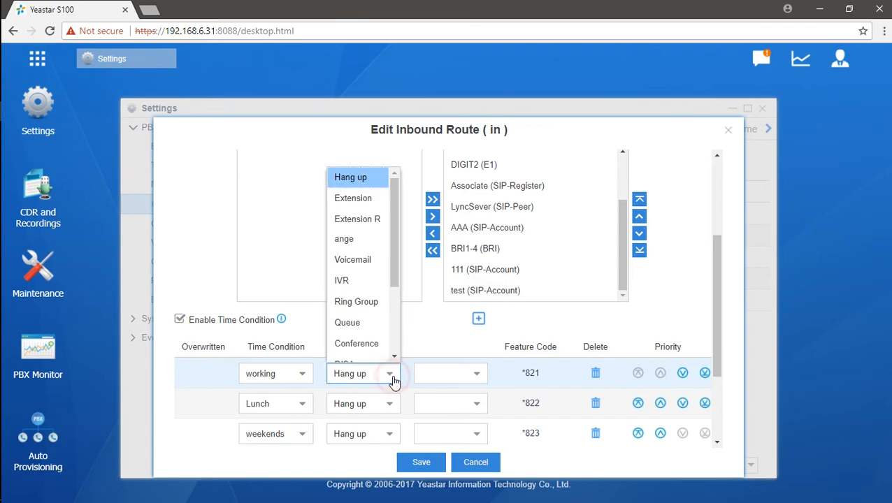
- Send working-hours calls to the Greetings IVR and Lunch calls to Voicemail 1000 - 1000
left_click(362, 286)
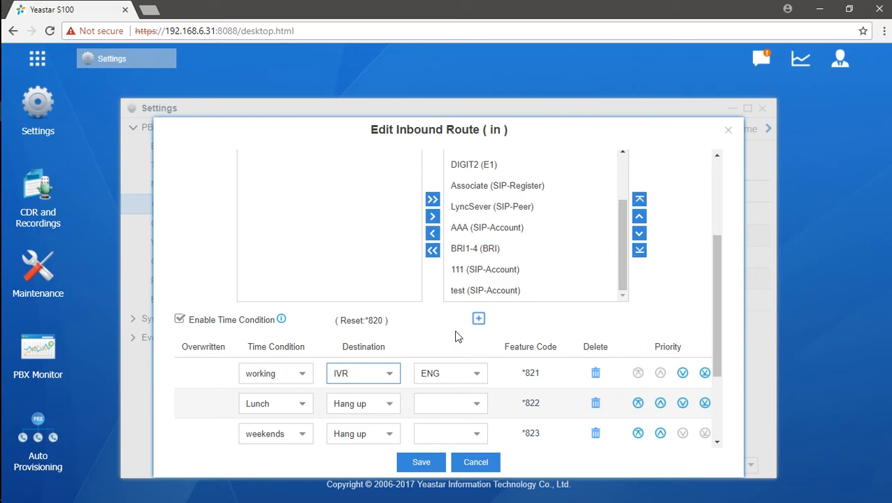
left_click(475, 374)
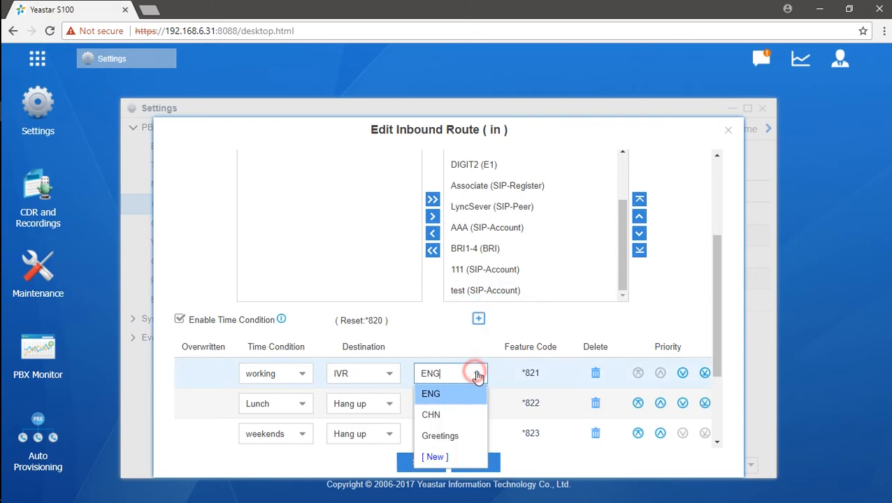
left_click(465, 436)
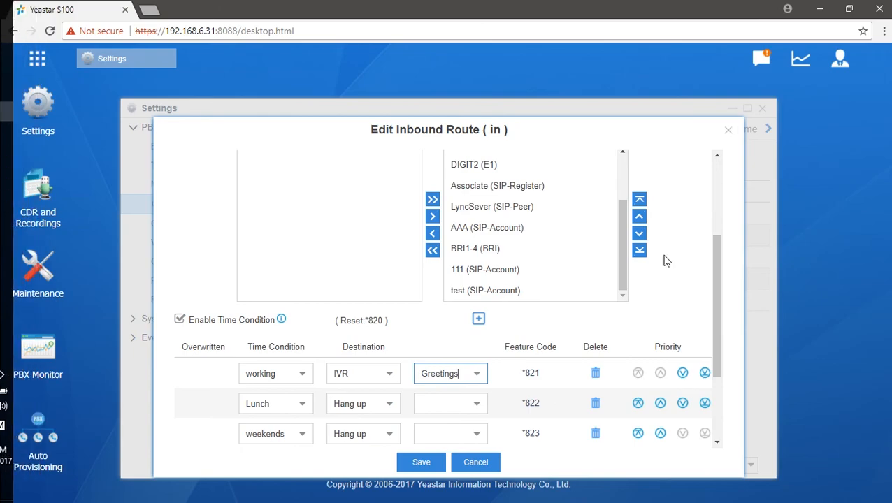
left_click(395, 403)
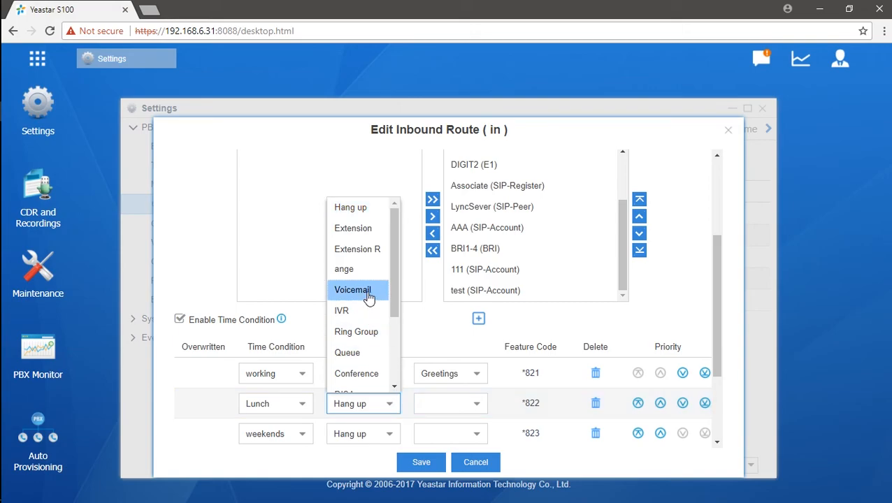
left_click(375, 233)
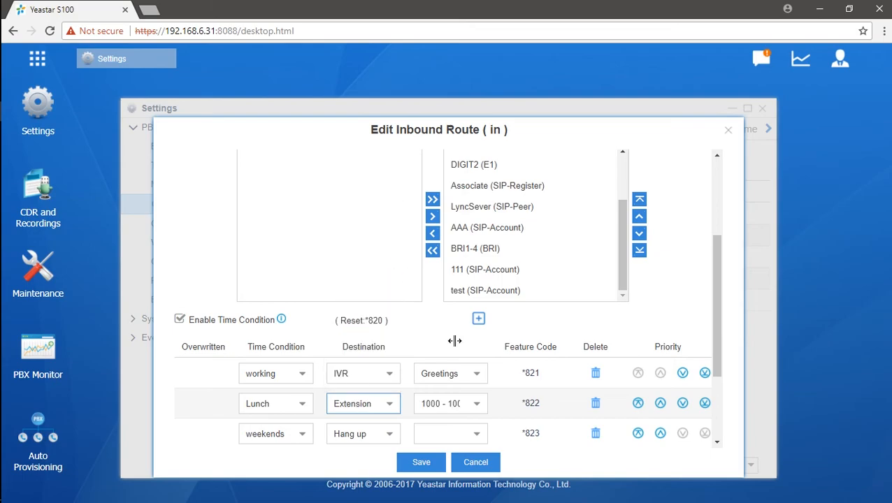
left_click(390, 409)
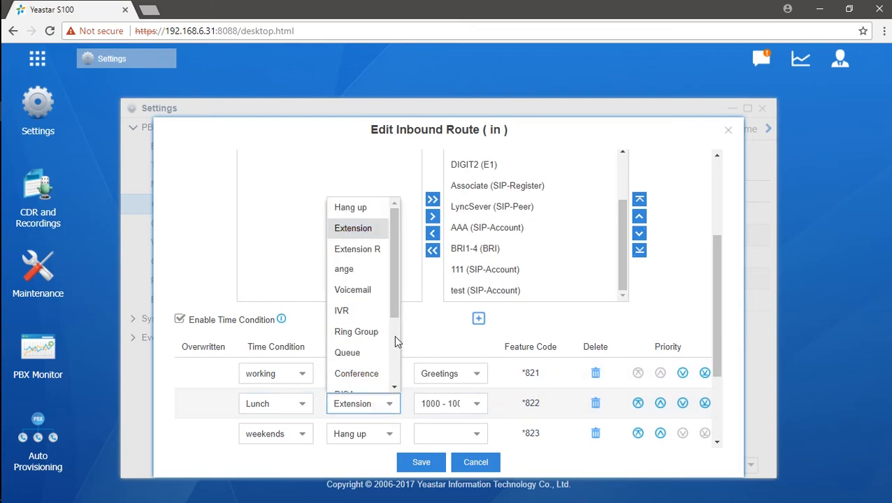
left_click(339, 290)
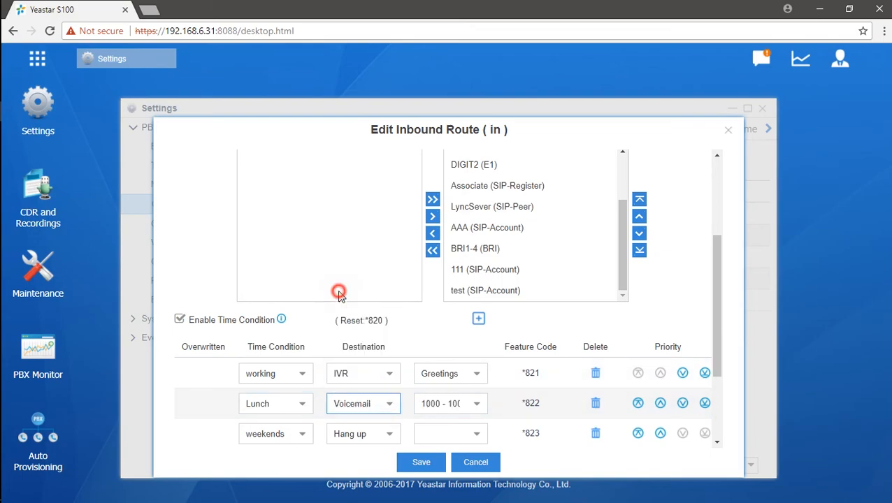
left_click(481, 405)
left_click(468, 216)
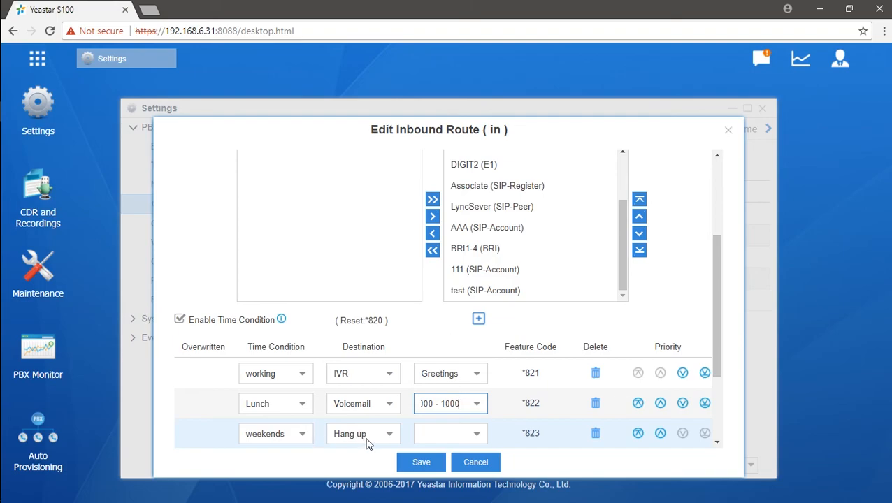
- Send weekends calls to Voicemail and switch Lunch calls to an Extension
left_click(390, 434)
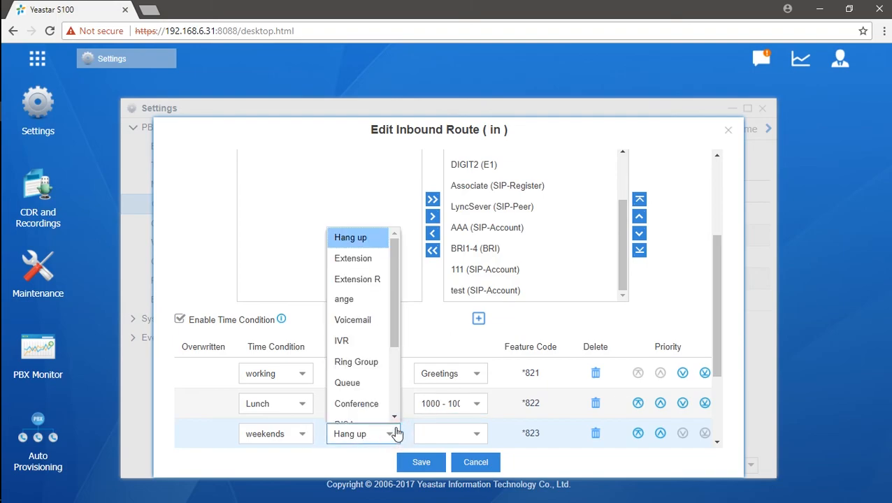
left_click_drag(393, 337, 395, 411)
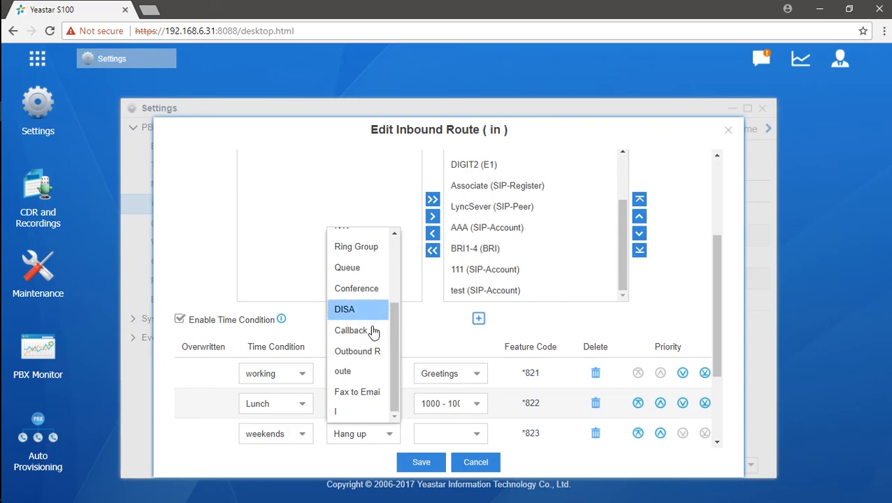
scroll(370, 353, "up", 3)
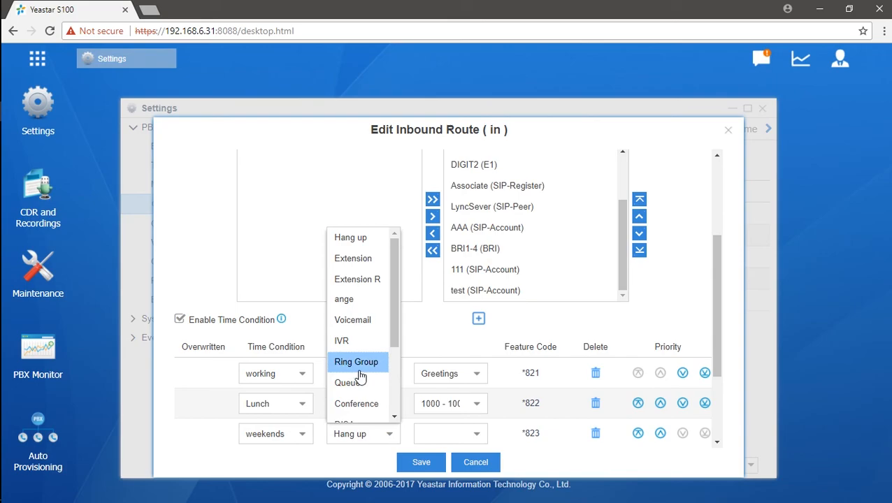
left_click(371, 321)
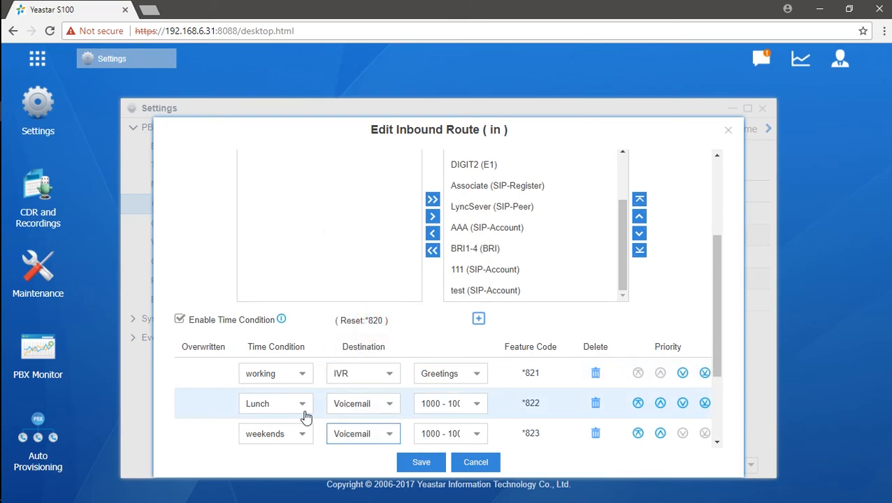
left_click(391, 405)
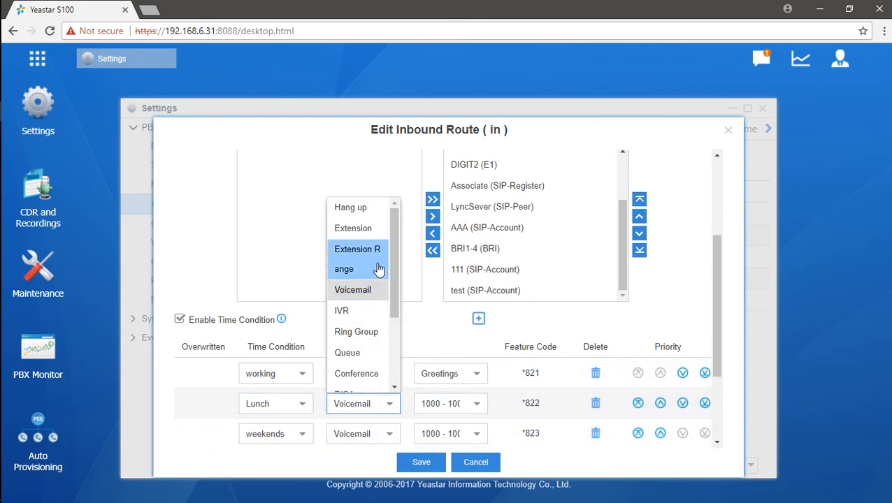
left_click(365, 231)
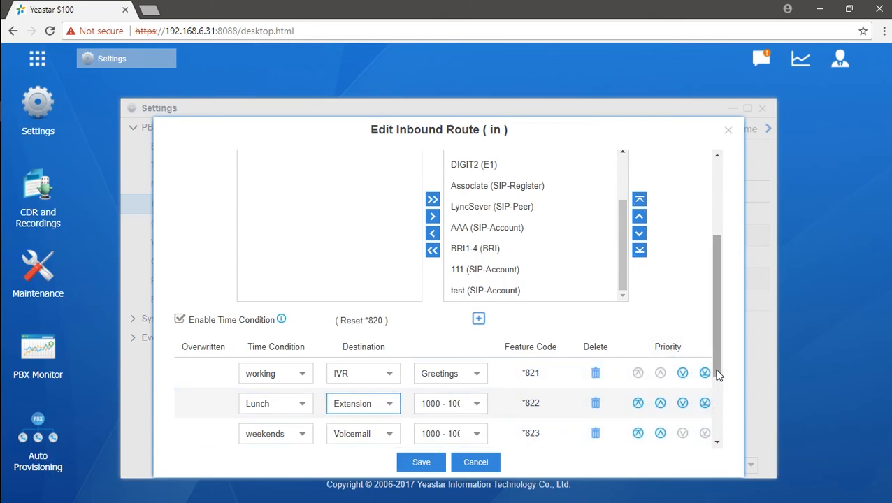
- Move Lunch to top priority and weekends to the bottom, below working
left_click_drag(716, 369, 715, 368)
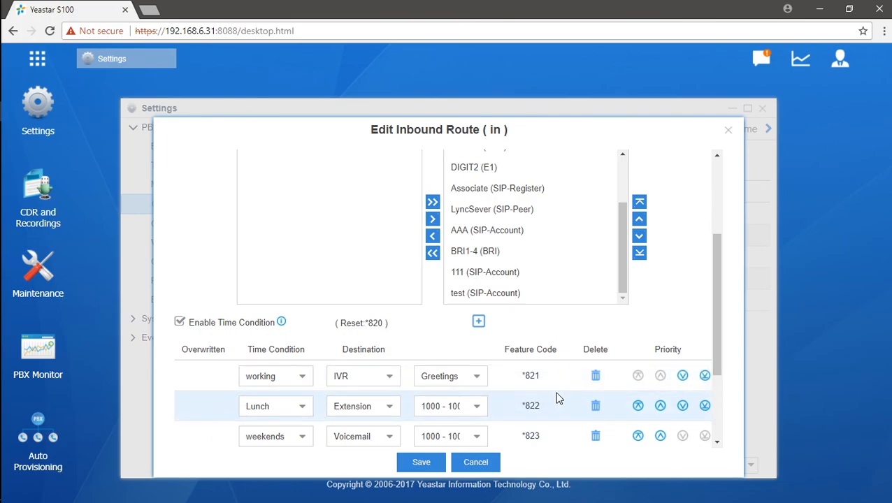
left_click(637, 407)
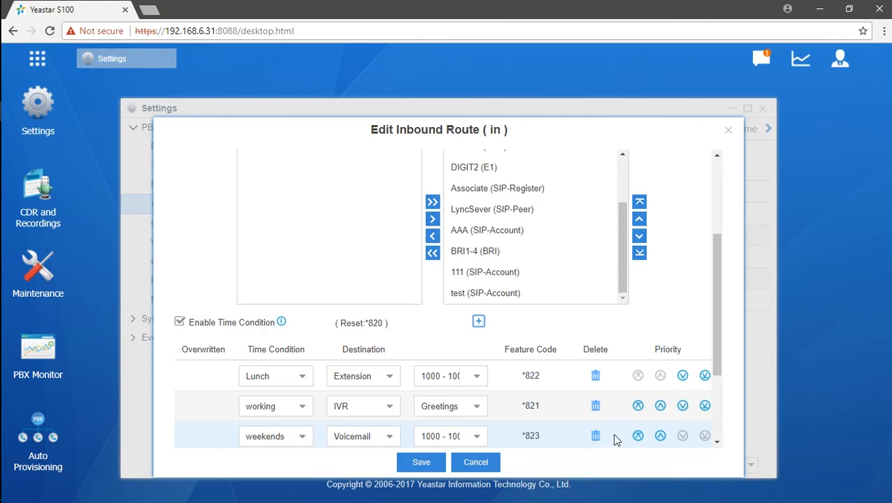
left_click(637, 436)
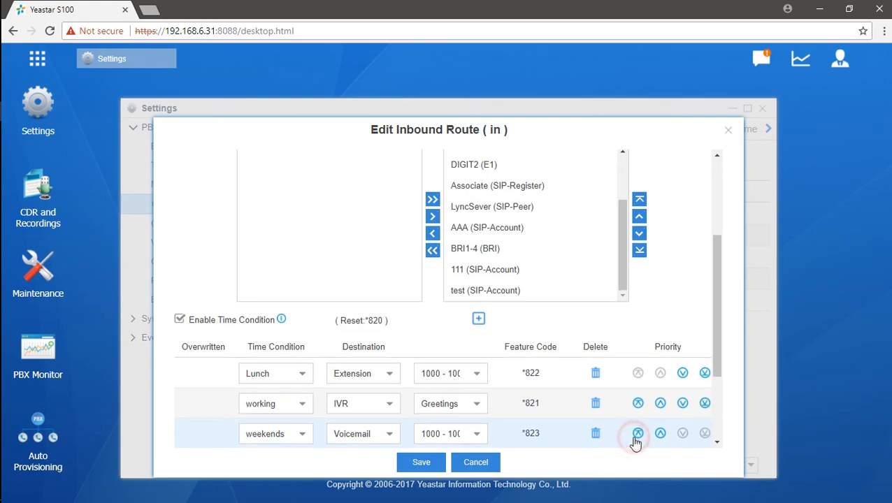
scroll(637, 441, "down", 2)
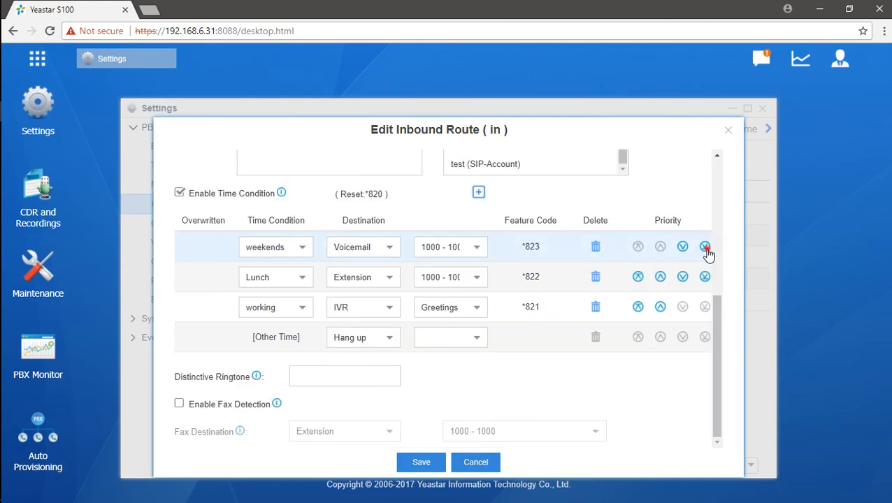
left_click(681, 249)
left_click(681, 249)
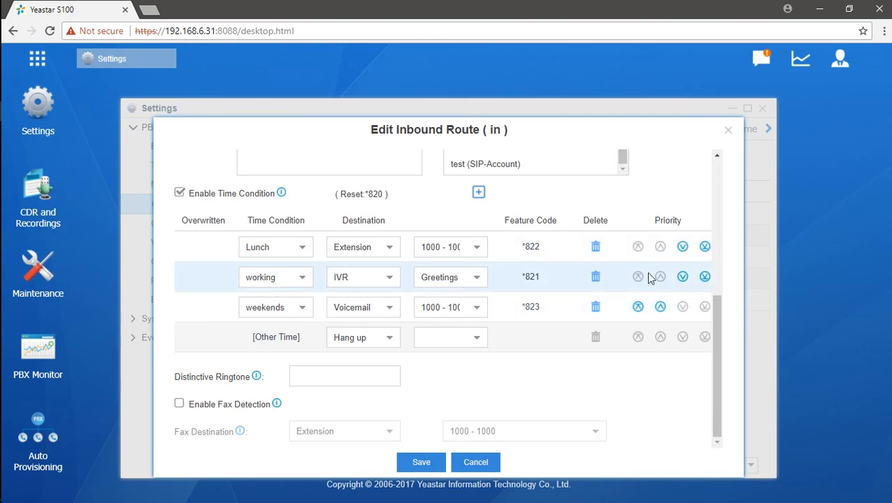
left_click(314, 385)
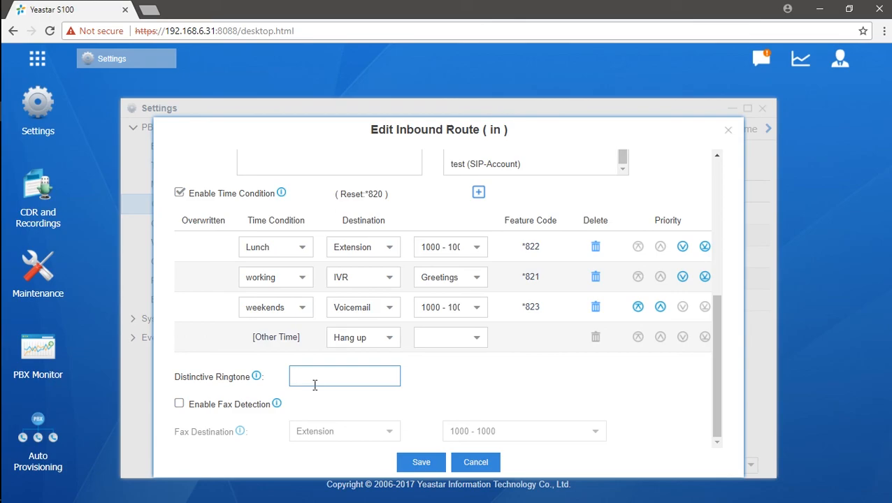
- Remove all member trunks, then add back only BRI1-3 (BRI)
left_click(333, 375)
scroll(503, 359, "up", 4)
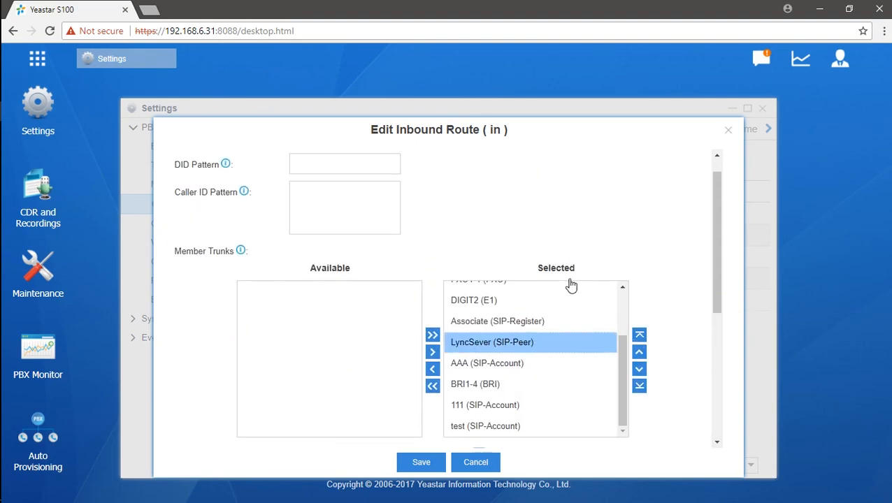
left_click(432, 386)
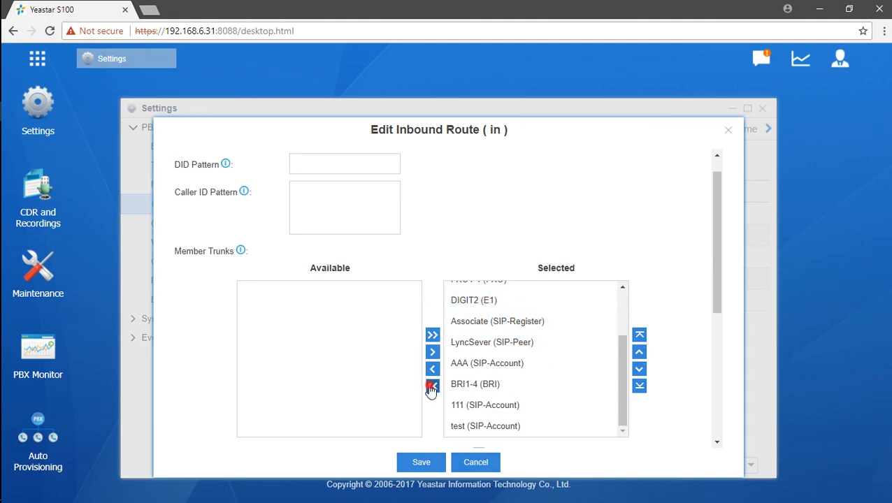
left_click(301, 313)
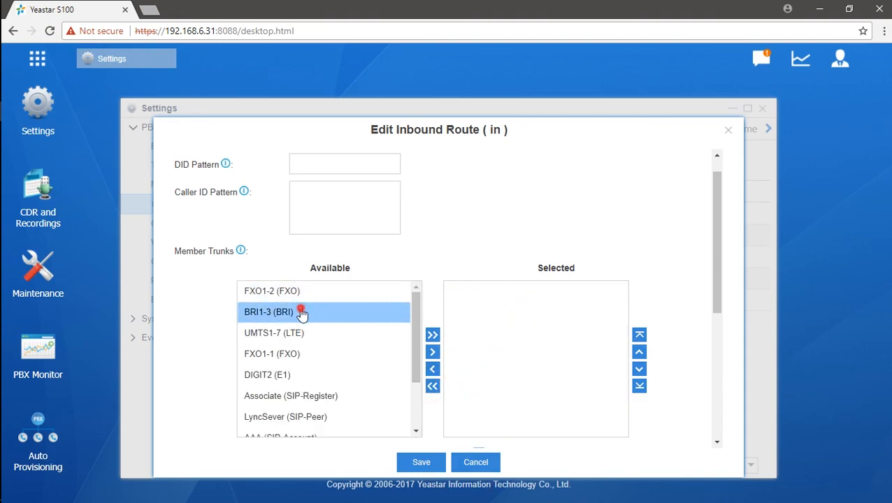
left_click(432, 352)
scroll(593, 312, "down", 1)
scroll(593, 313, "down", 3)
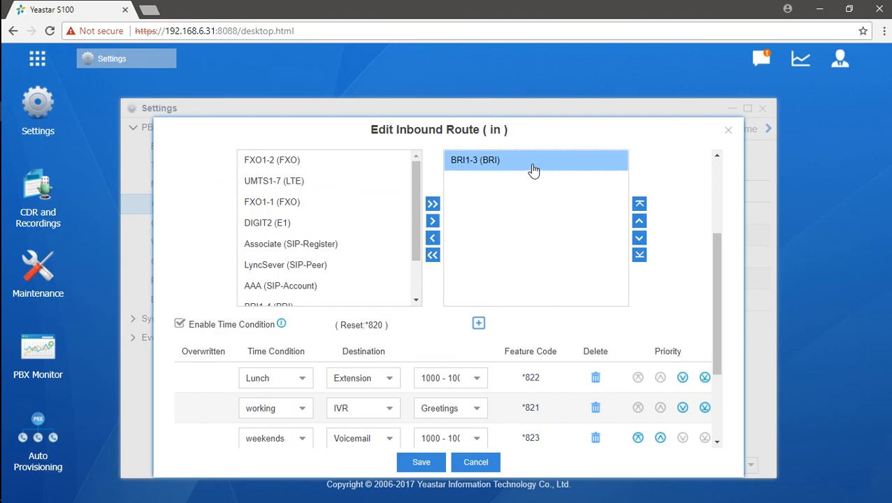
scroll(530, 172, "down", 1)
scroll(529, 172, "down", 3)
left_click(299, 374)
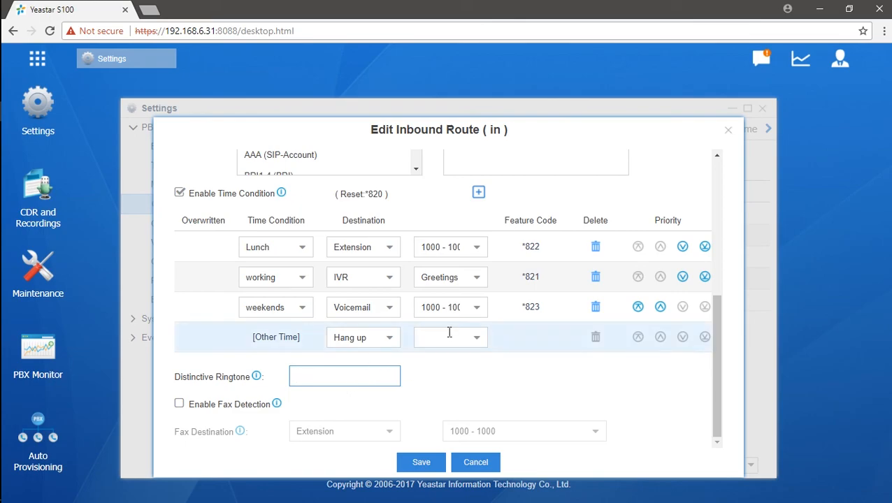
- Turn on fax detection, trying Fax to Email before settling on Extension 1000 - 1000
left_click(179, 404)
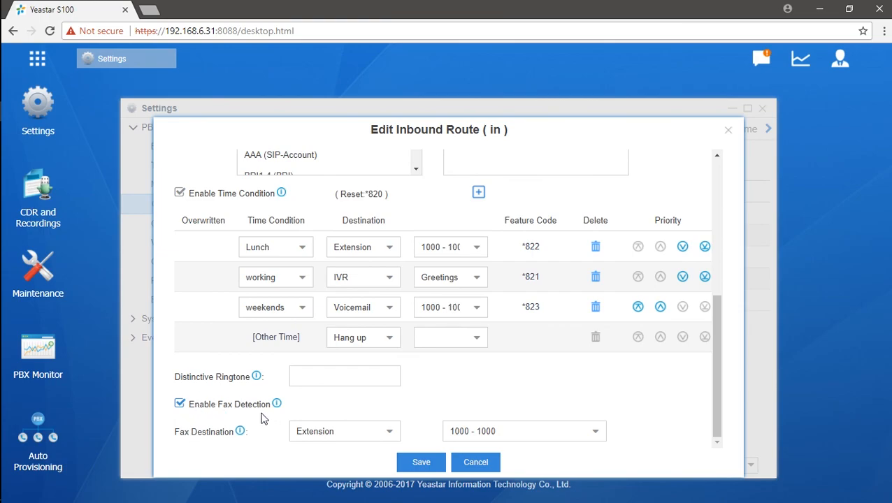
left_click(389, 437)
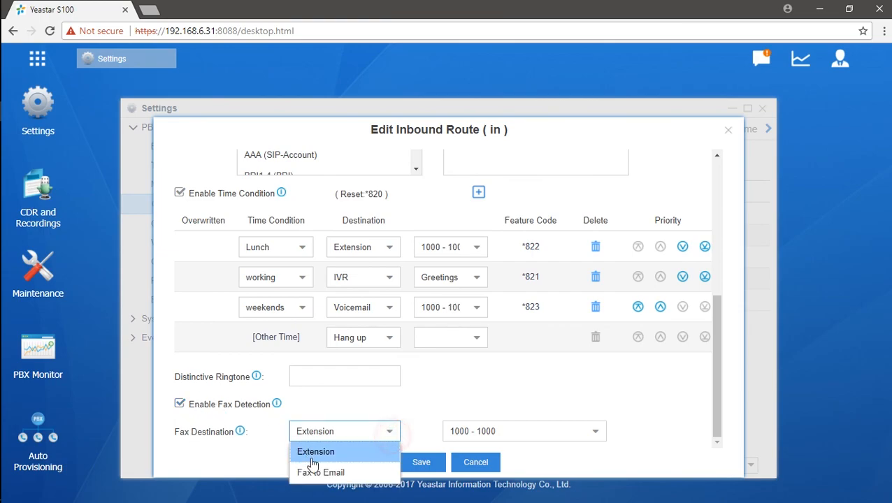
left_click(320, 474)
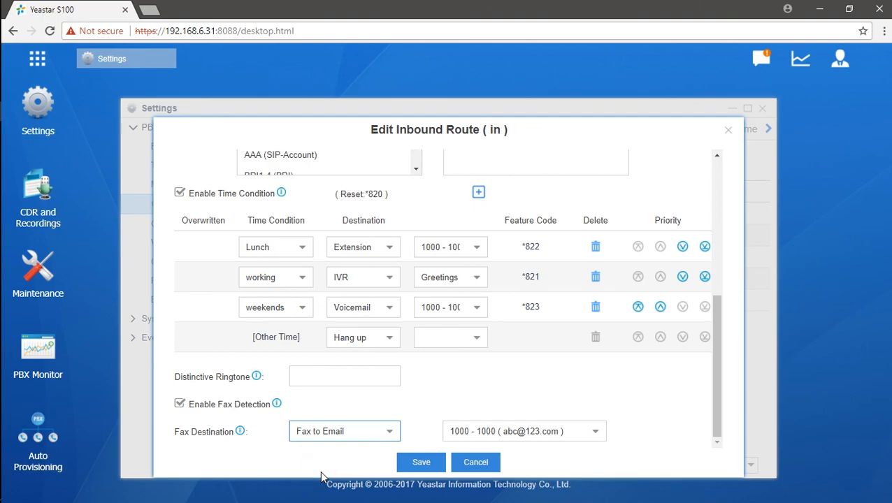
left_click(383, 435)
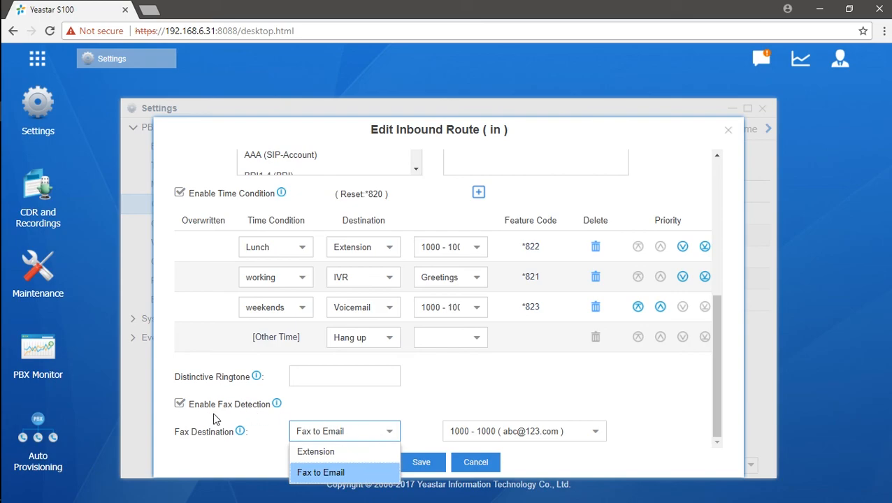
left_click(356, 453)
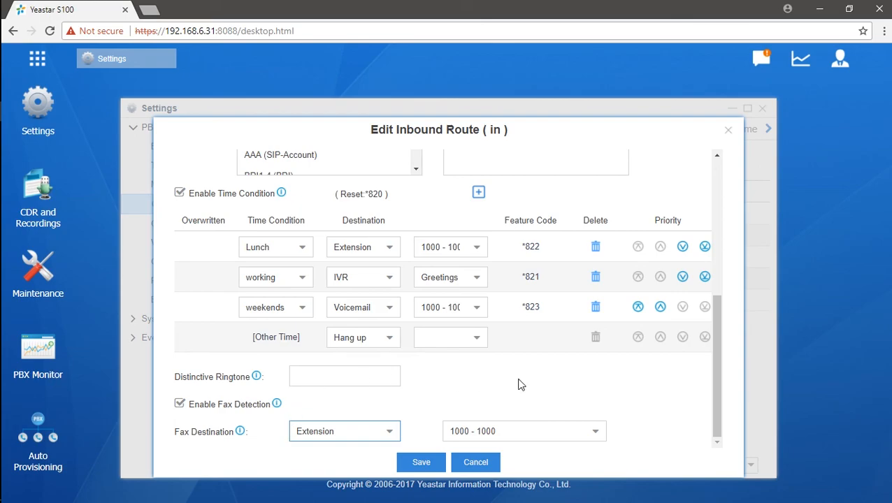
scroll(520, 383, "up", 5)
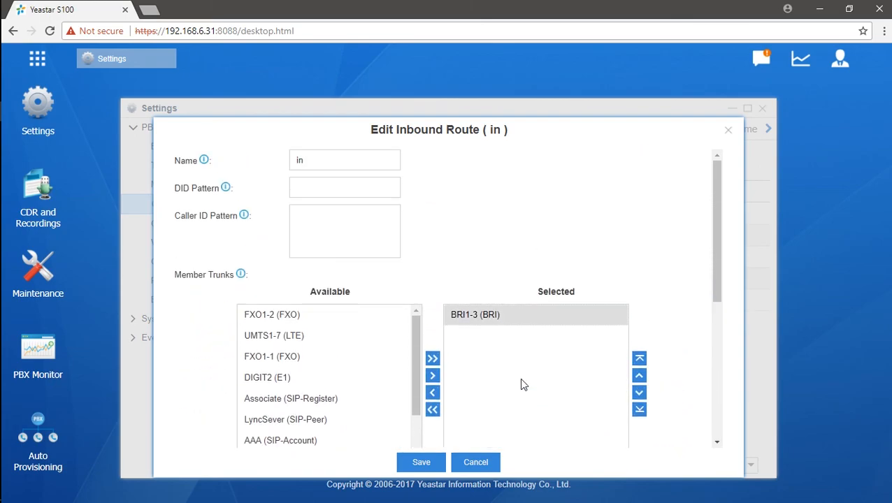
- Save the edited inbound route 'in' and apply the pending configuration changes
left_click(425, 464)
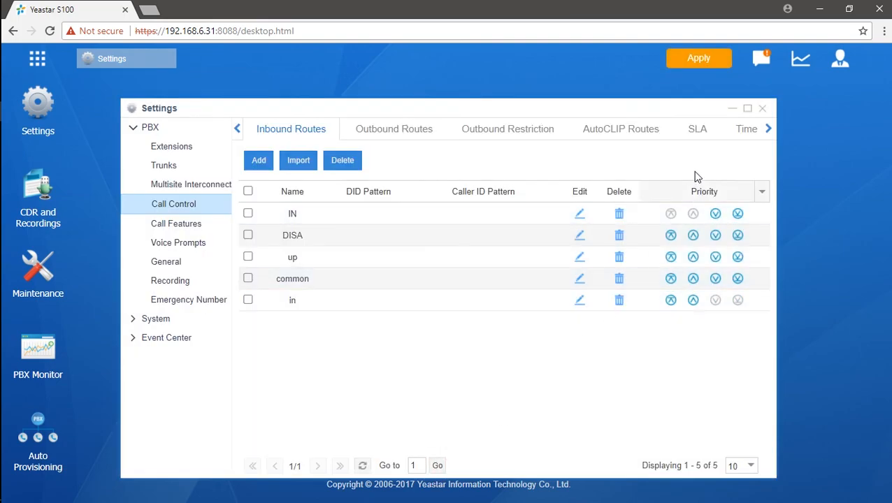
left_click(697, 70)
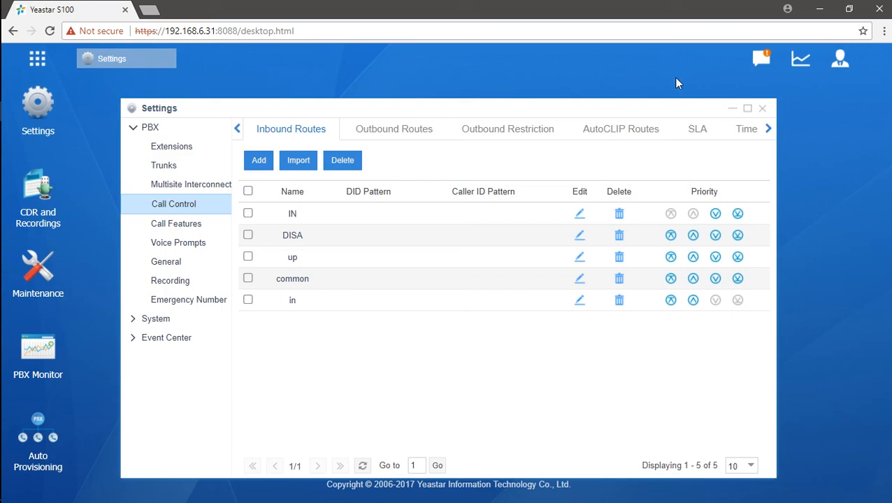
left_click_drag(665, 106, 673, 98)
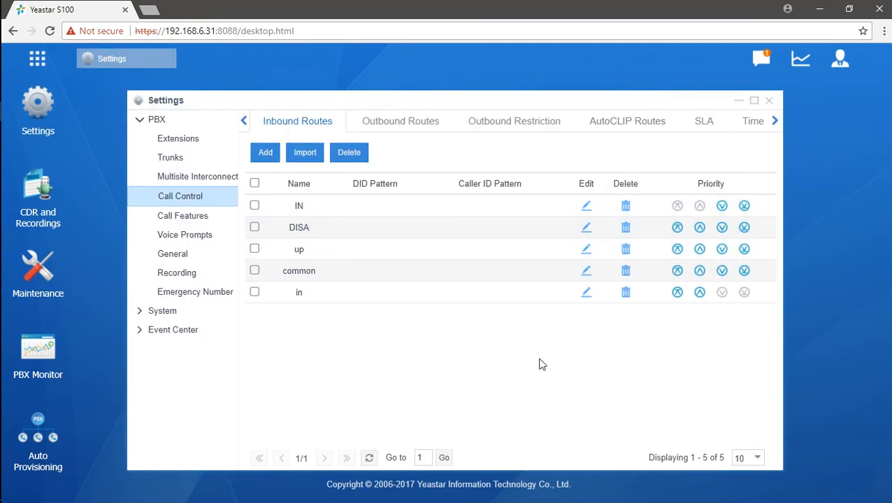